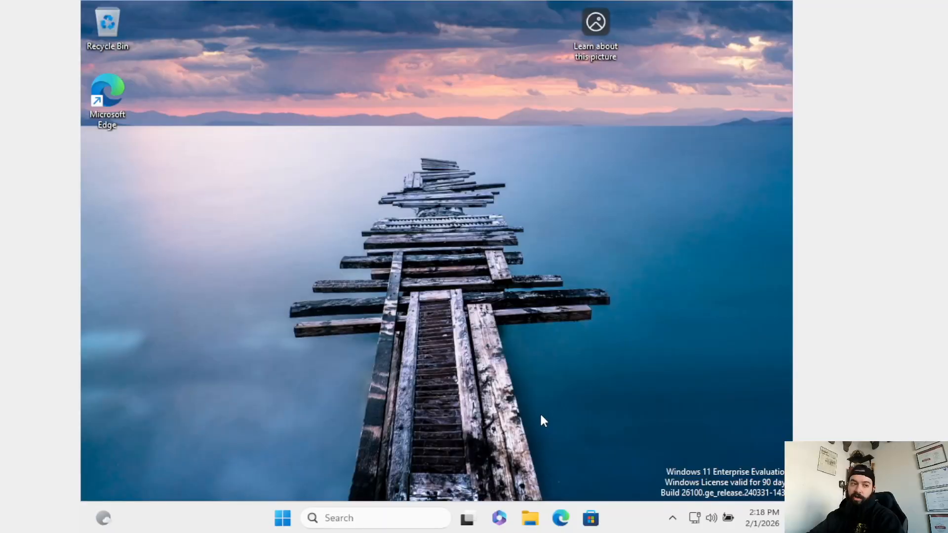
Step: Open Microsoft Edge, search the web for "dod cyber exchange" and go to the Cyber Exchange Home site
click(560, 519)
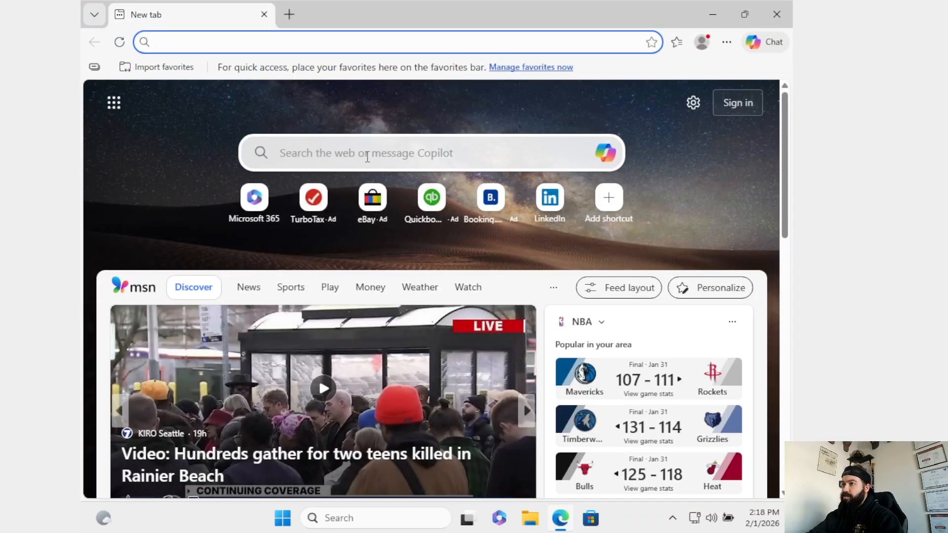
text(dod)
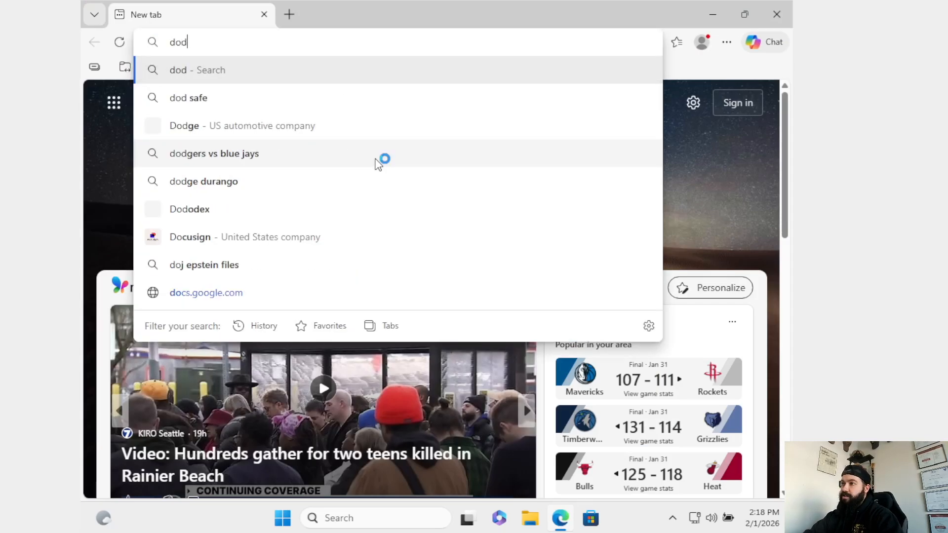
text( cy)
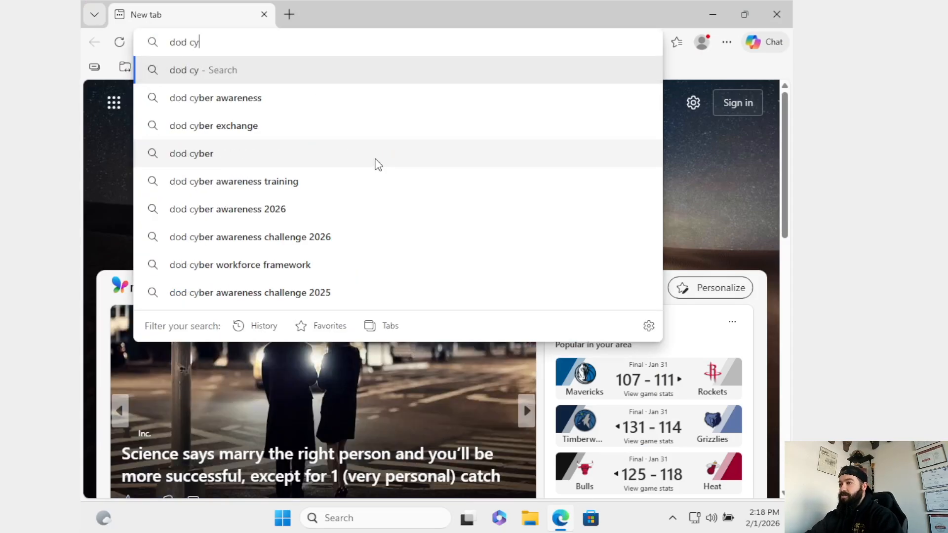
key(Down)
key(Down)
key(Return)
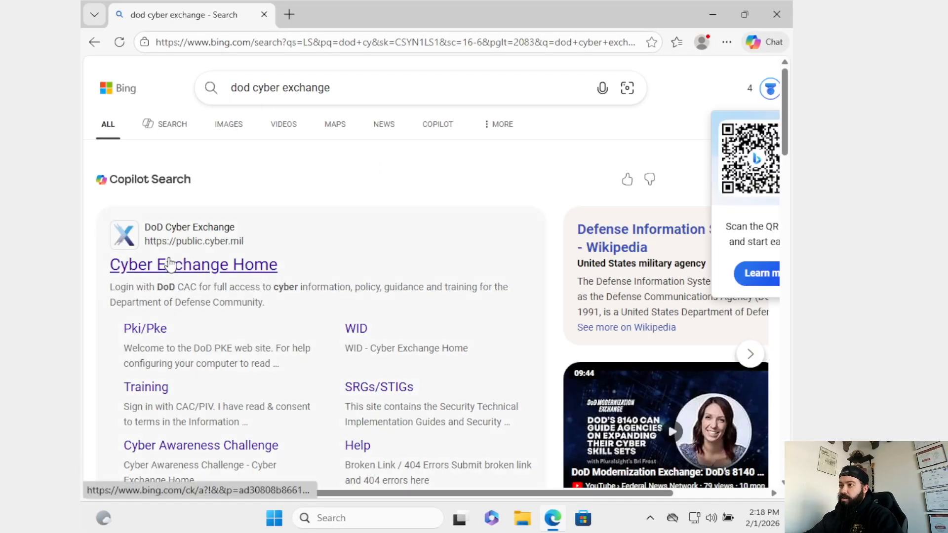
click(143, 265)
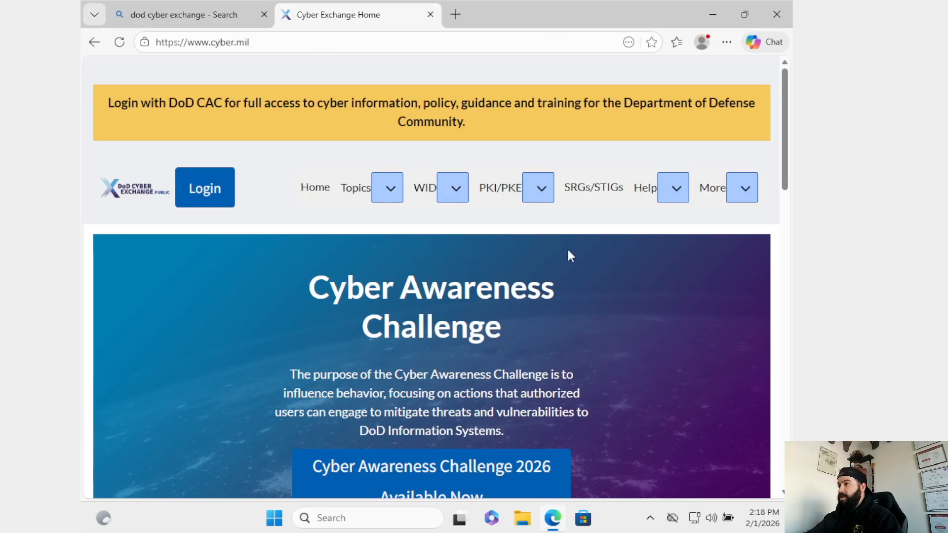
Step: Go to the SRGs/STIGs section of the Cyber Exchange site and open its Document Library
click(595, 194)
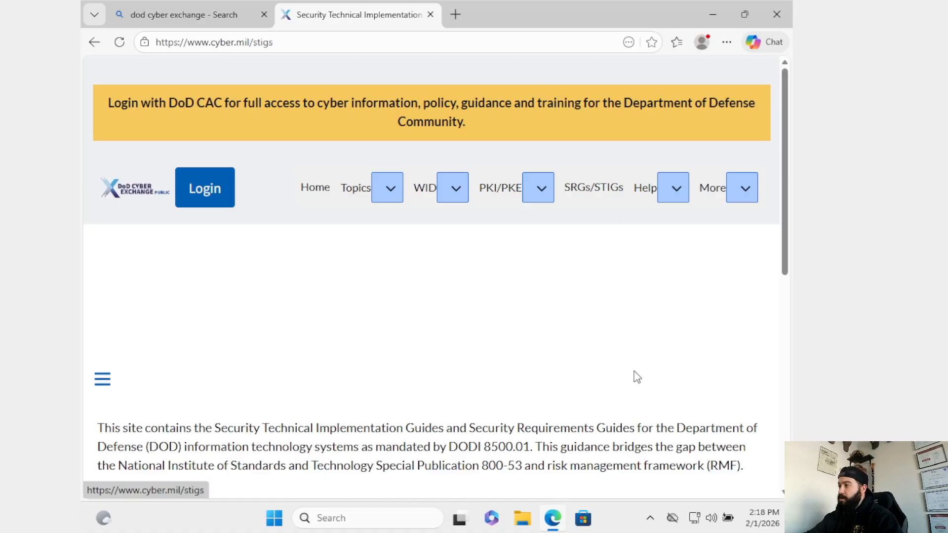
scroll(586, 210, down, 3)
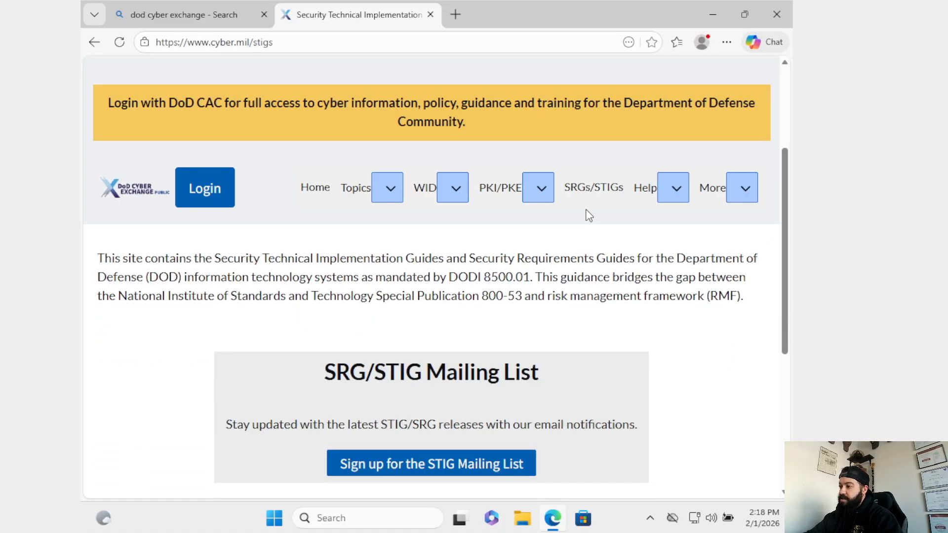
scroll(590, 215, down, 1)
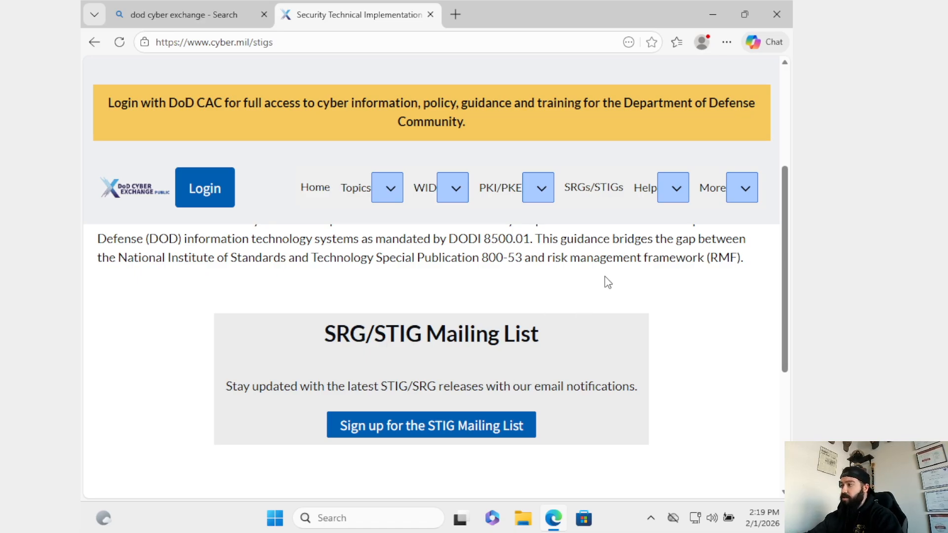
scroll(246, 276, up, 3)
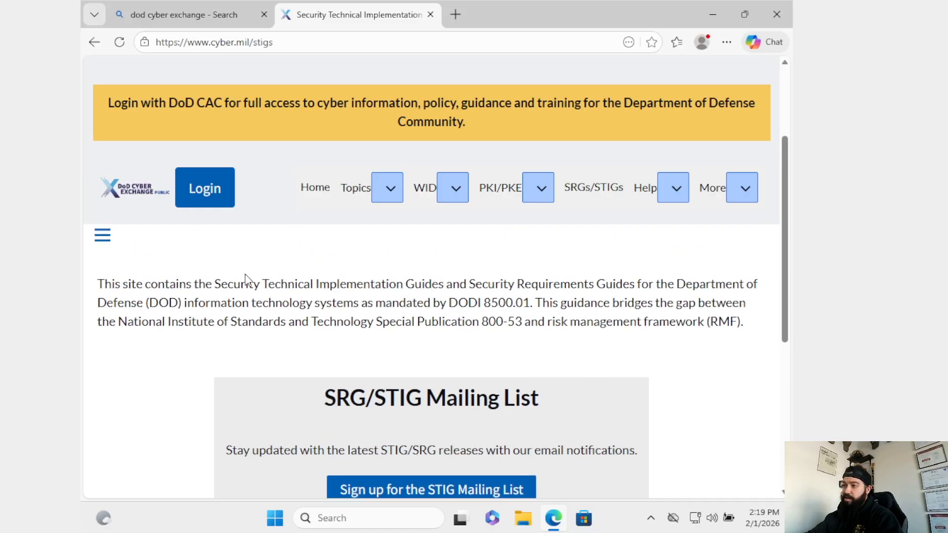
click(100, 315)
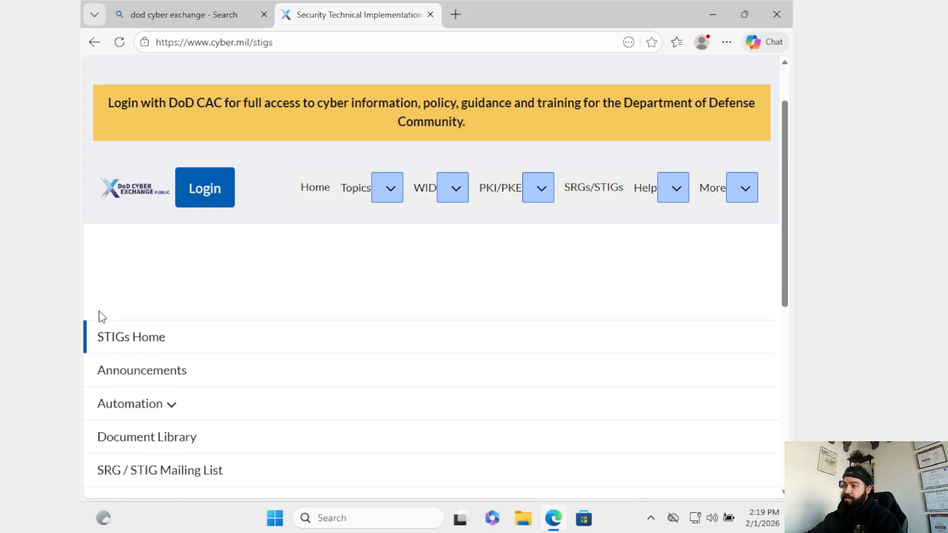
scroll(185, 345, down, 3)
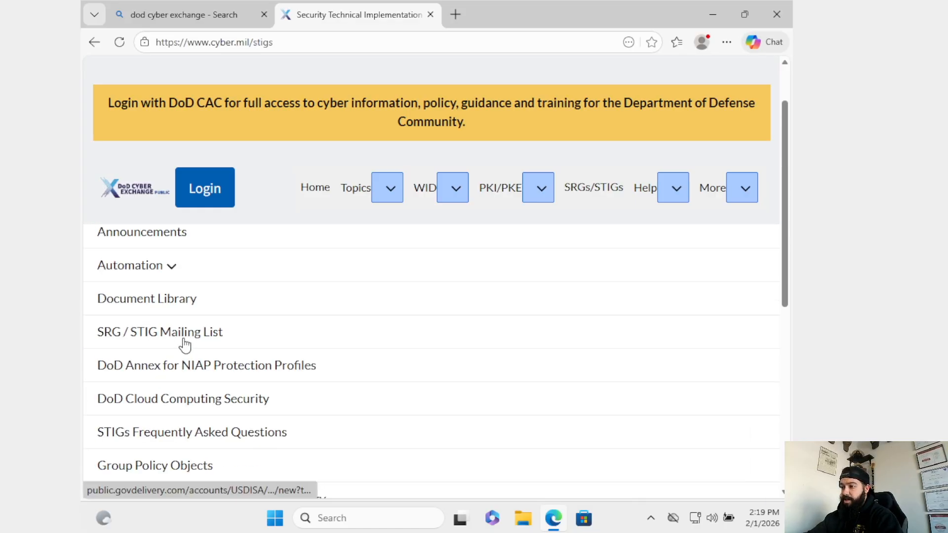
click(179, 299)
Step: Search the STIGs Document Library for "windows"
scroll(407, 294, down, 4)
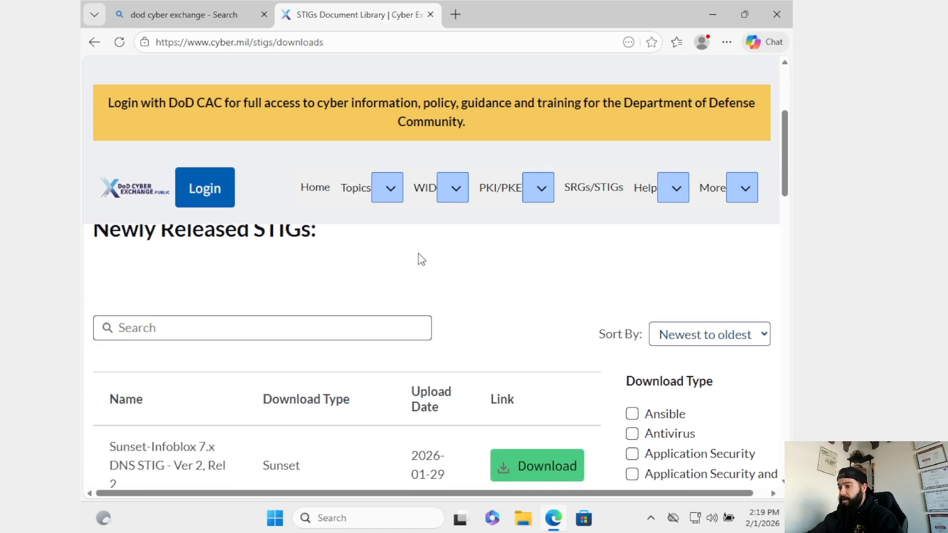
scroll(421, 260, down, 1)
click(317, 258)
text(w)
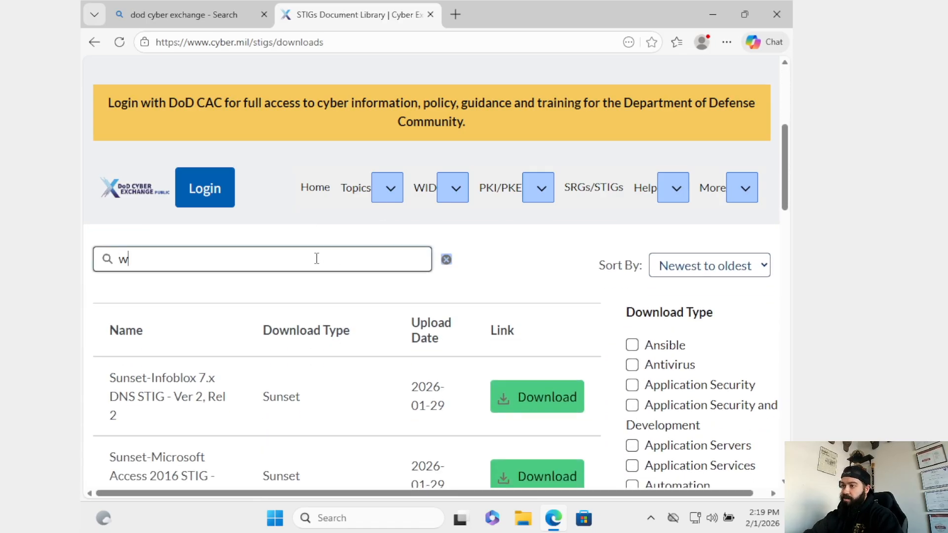
text(indows)
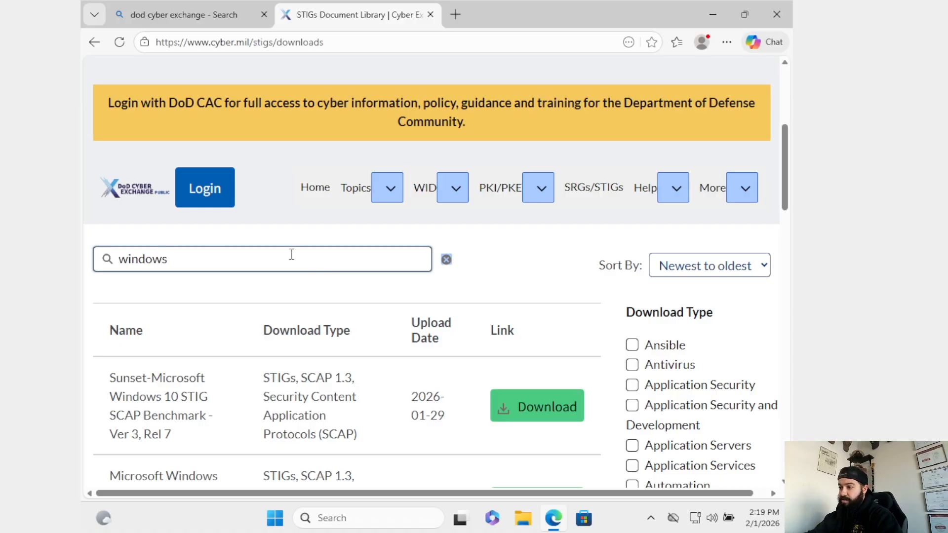
Step: Download the Microsoft Windows 11 STIG SCAP Benchmark - Ver 2, Rel 7
scroll(252, 279, down, 1)
scroll(337, 280, down, 1)
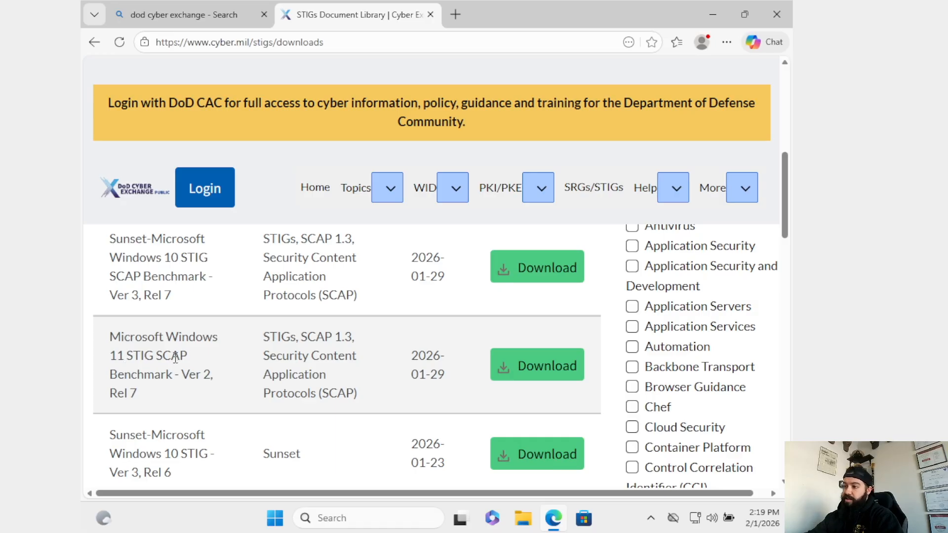
scroll(189, 349, down, 1)
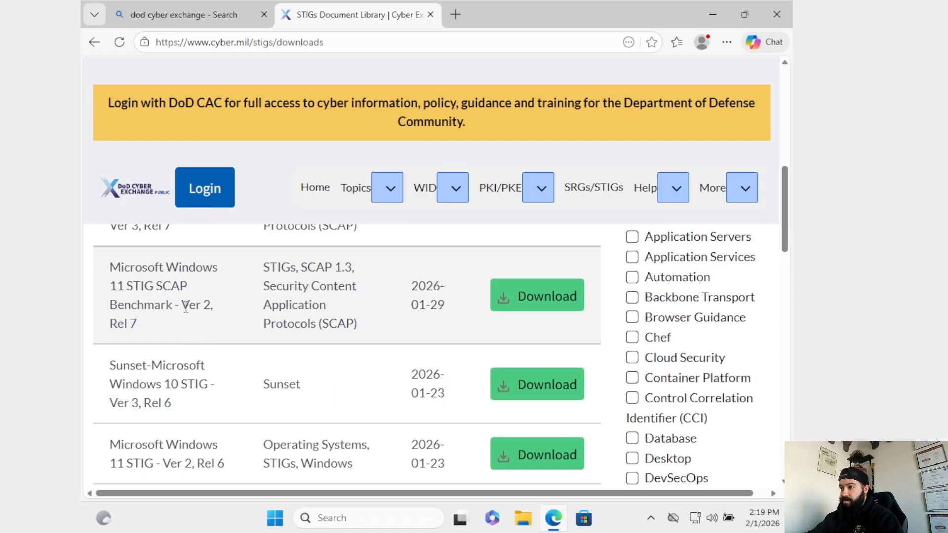
click(550, 299)
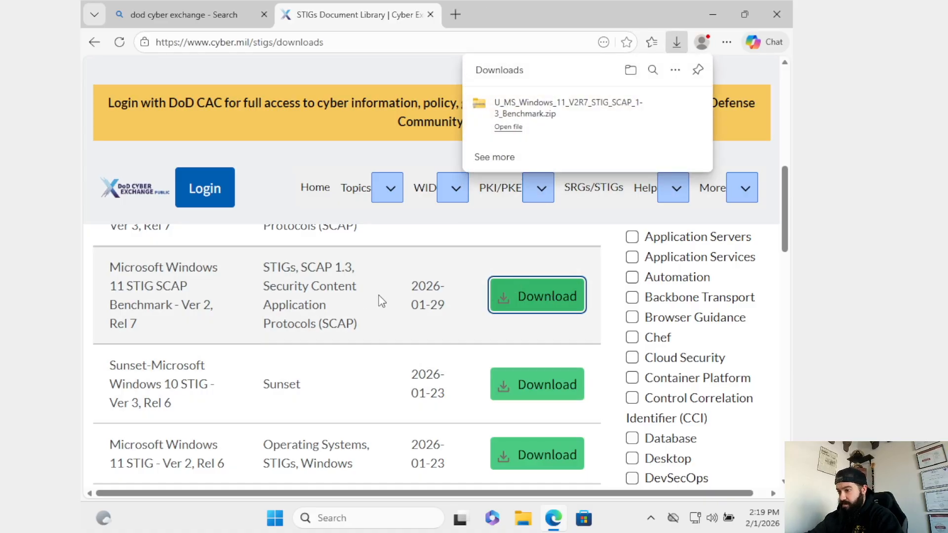
Step: Narrow the library search to "windows 11" and download Microsoft Windows 11 STIG - Ver 2, Rel 6
scroll(379, 299, down, 1)
scroll(378, 302, down, 1)
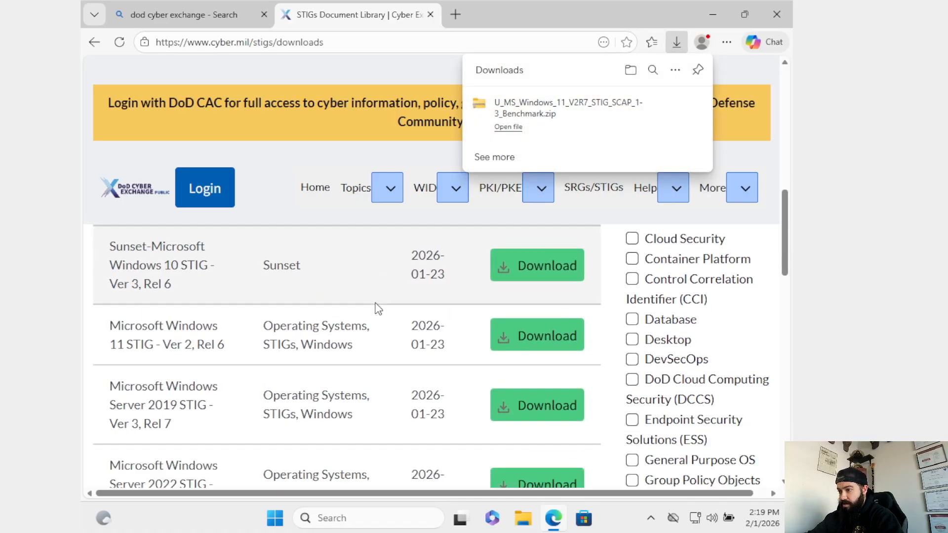
scroll(378, 309, up, 1)
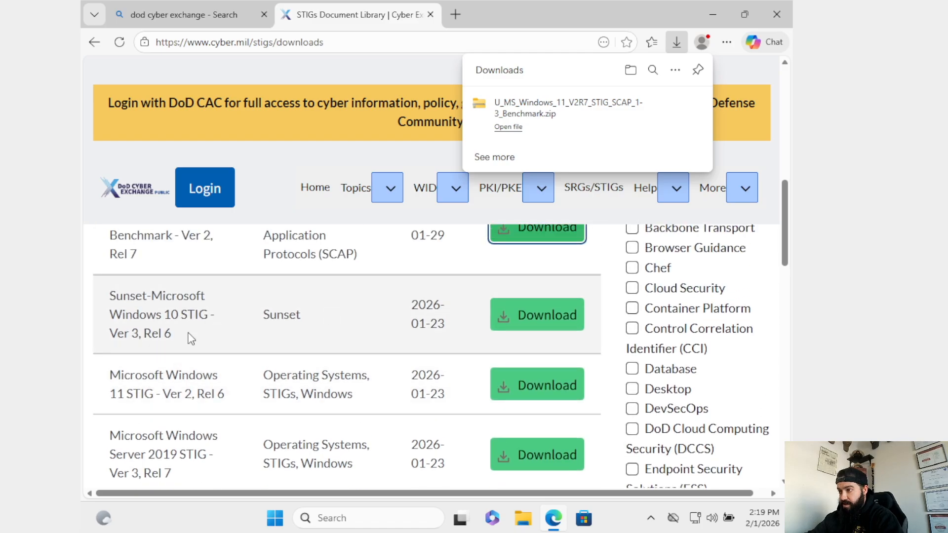
scroll(151, 338, up, 1)
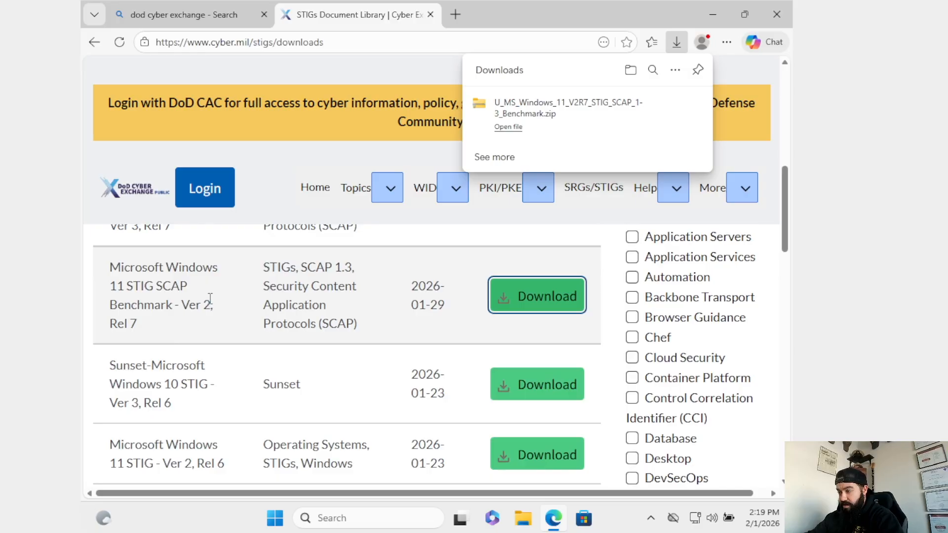
scroll(211, 301, up, 1)
scroll(212, 304, up, 5)
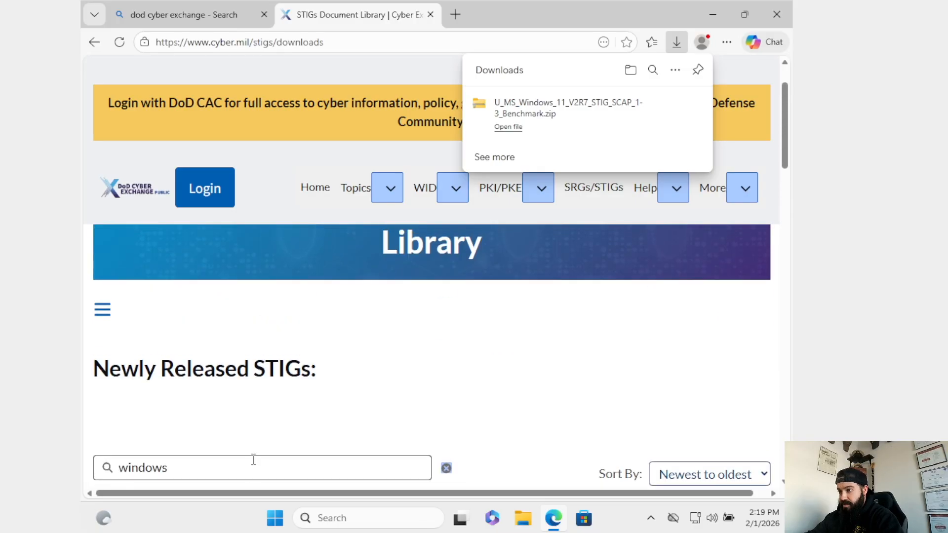
click(240, 398)
text(11)
scroll(316, 326, down, 4)
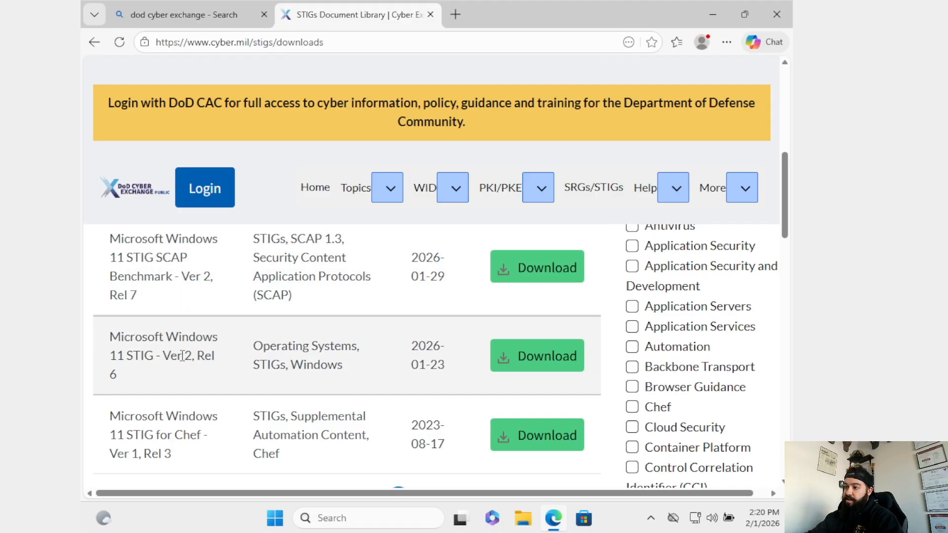
click(521, 353)
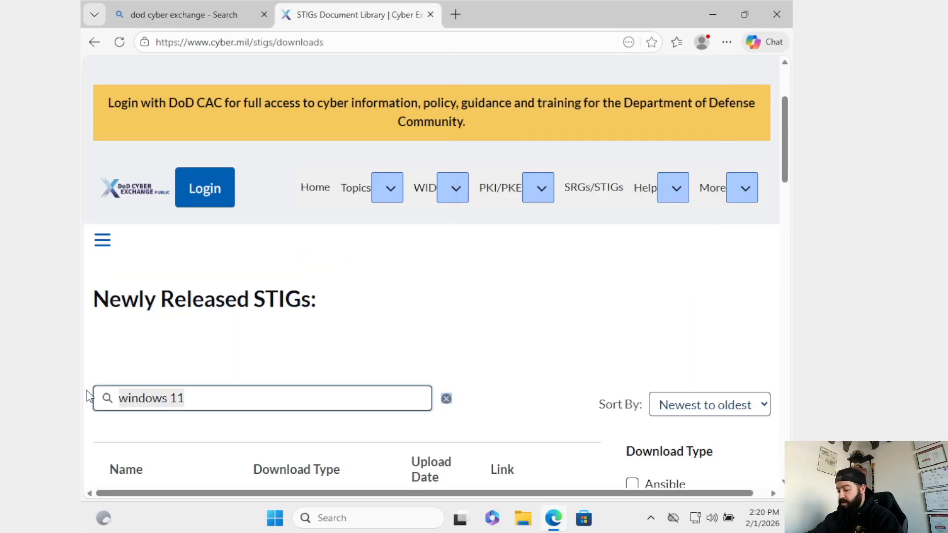
Step: Search the library for "scc" instead and download SCC 5.12.1 Windows from the second page of results
text(scc)
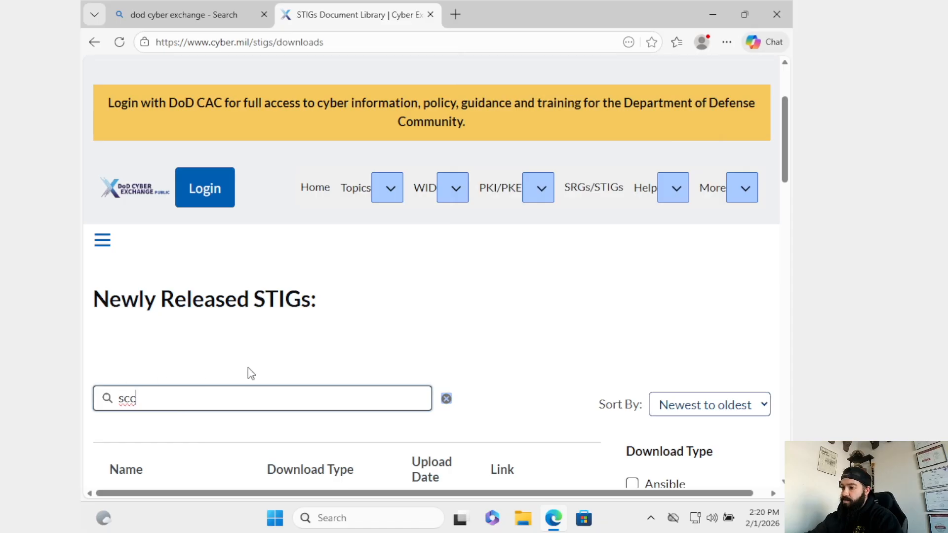
scroll(195, 390, down, 4)
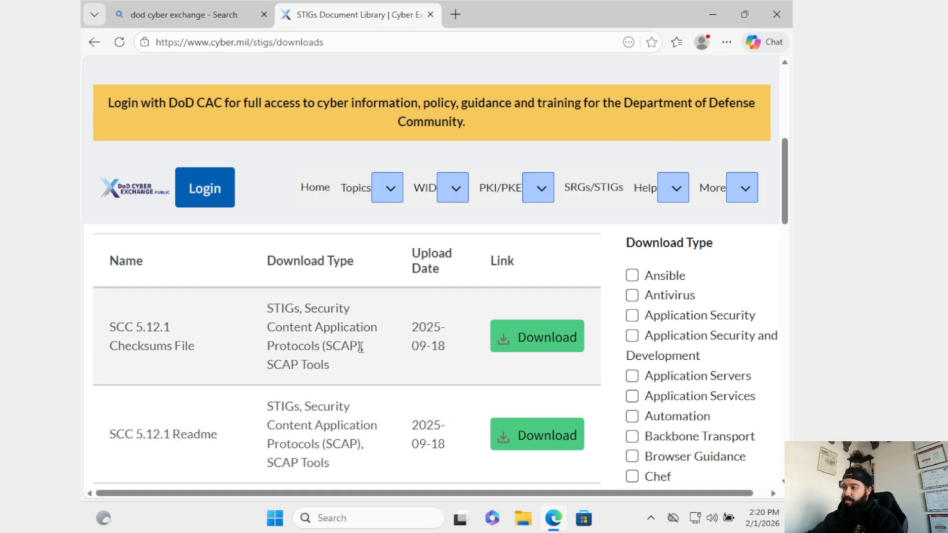
scroll(350, 346, down, 2)
scroll(349, 348, up, 1)
scroll(350, 352, down, 4)
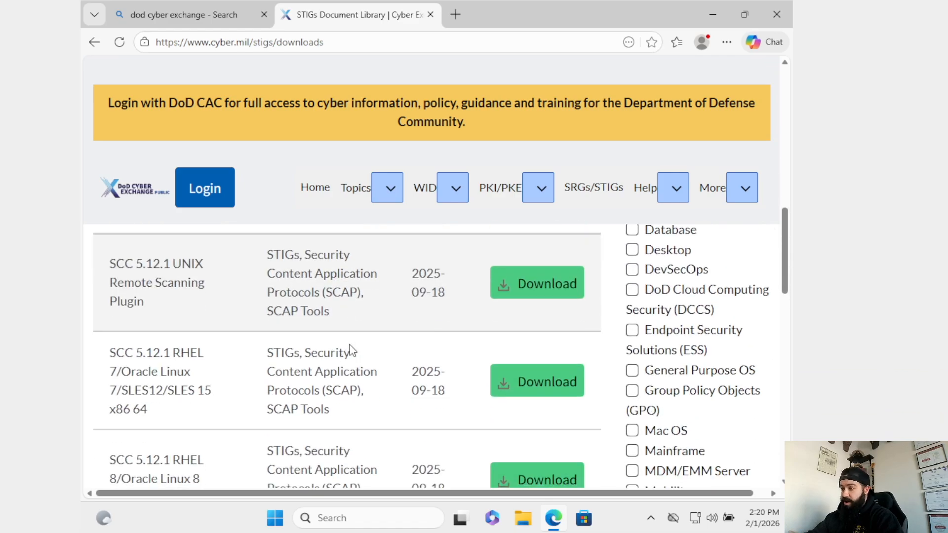
scroll(351, 351, down, 8)
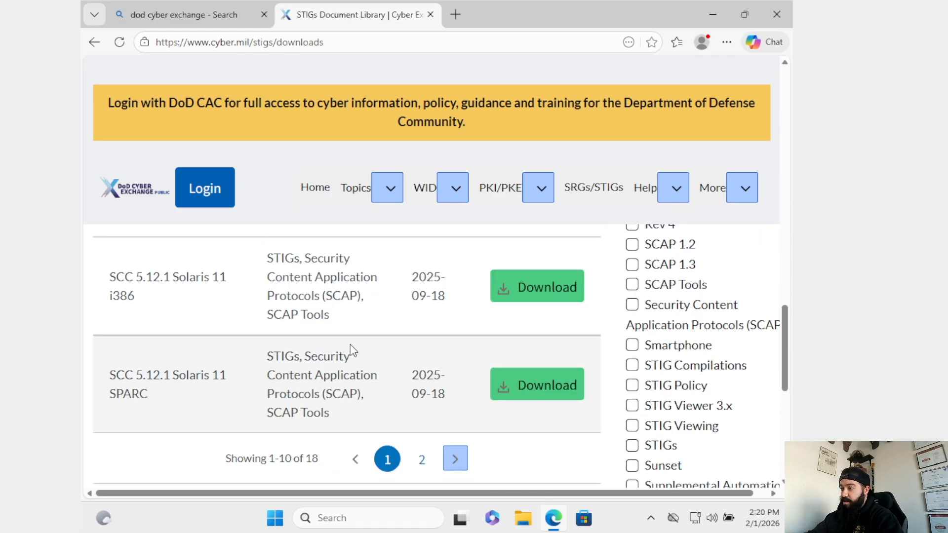
scroll(352, 351, down, 2)
click(426, 391)
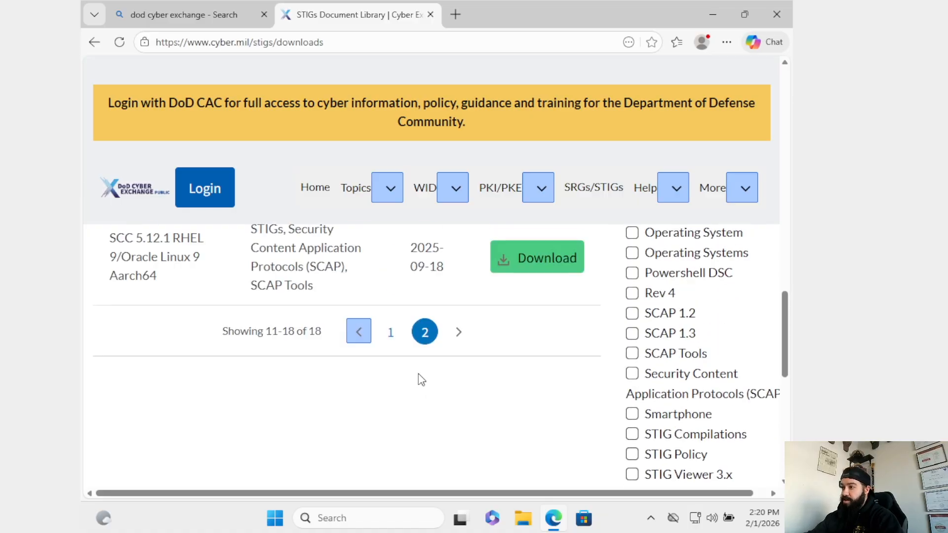
scroll(132, 402, up, 5)
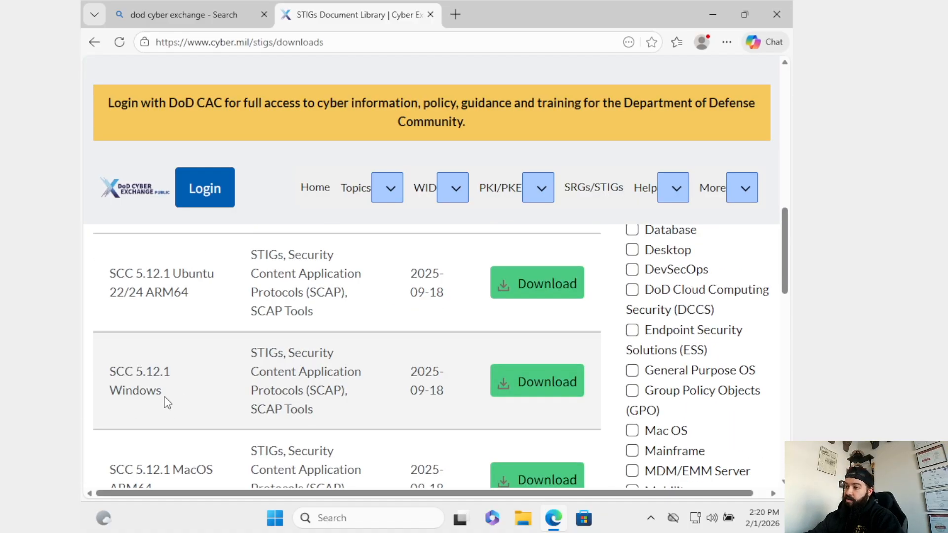
click(553, 390)
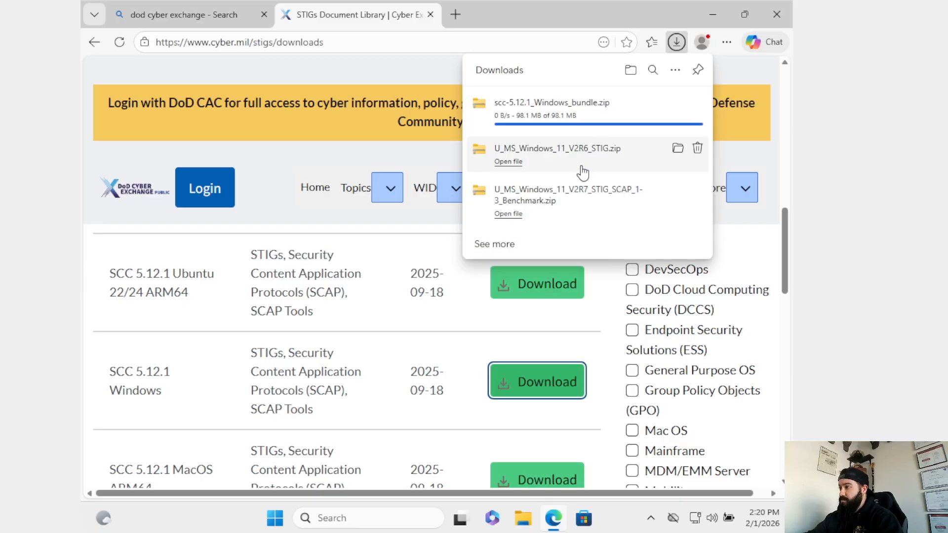
Step: Replace the library search term with "stigviewer"
scroll(284, 286, up, 5)
scroll(282, 295, up, 5)
click(276, 325)
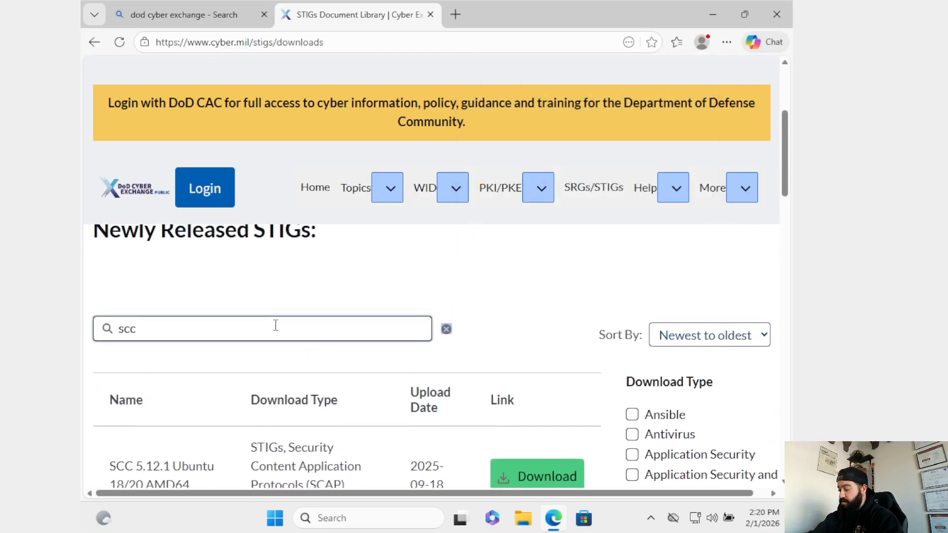
key(BackSpace)
key(BackSpace)
key(BackSpace)
text(stig)
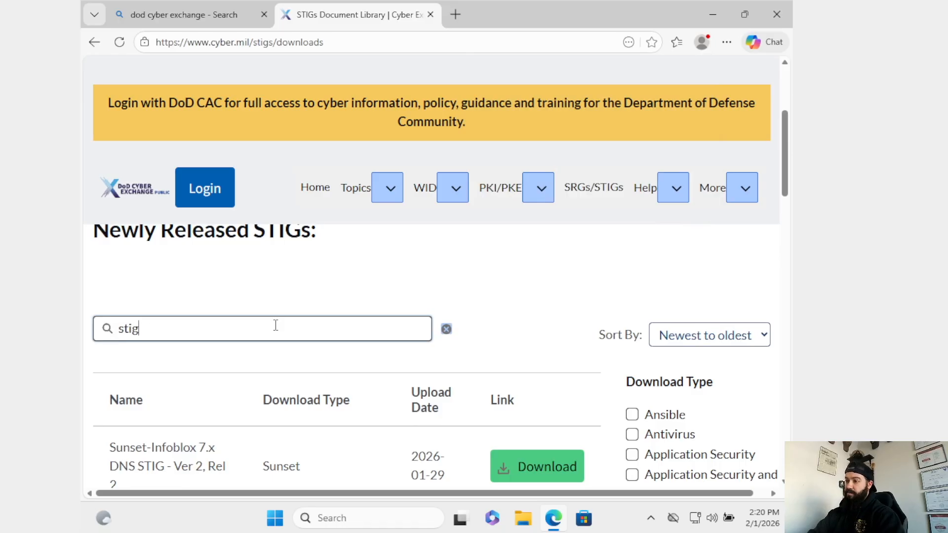
text(viewer)
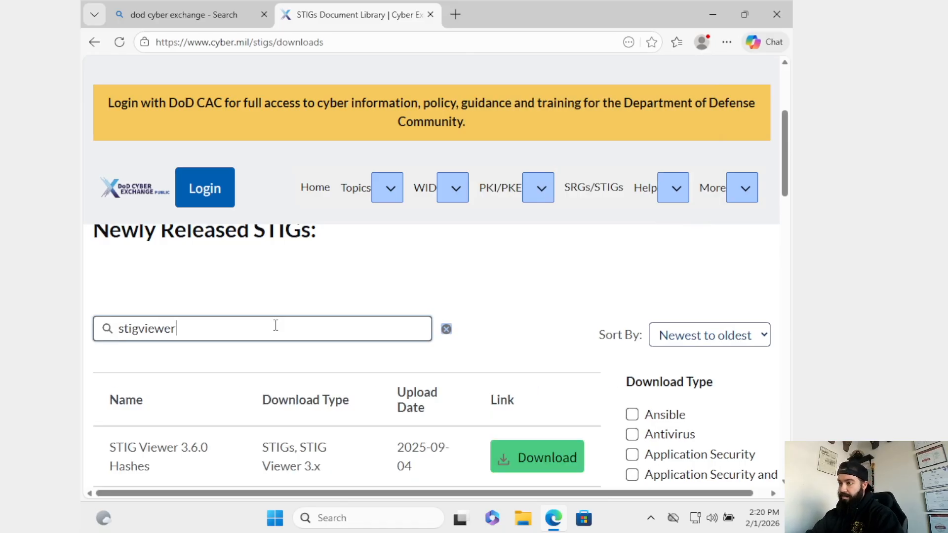
Step: Download STIG Viewer 3.6.0-Win64 from the library results and close the browser
scroll(276, 329, down, 3)
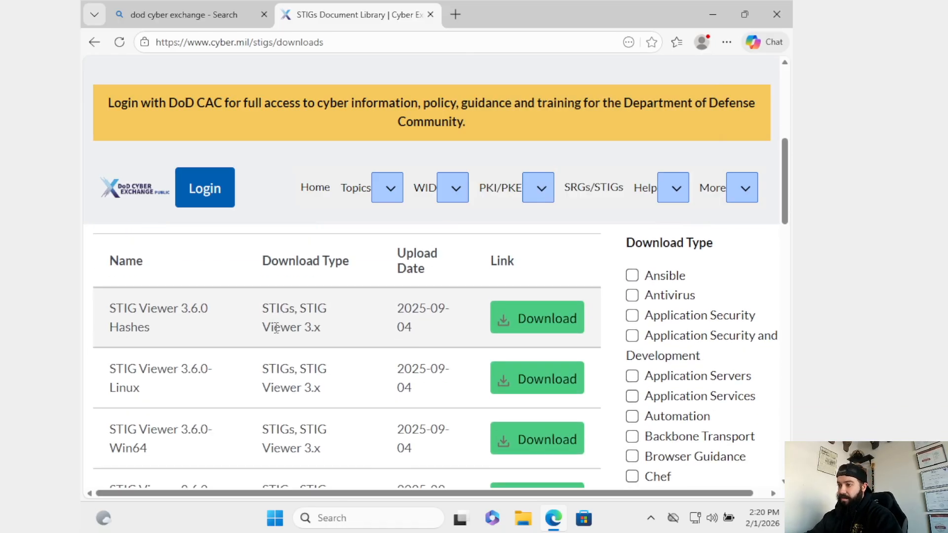
scroll(316, 310, down, 3)
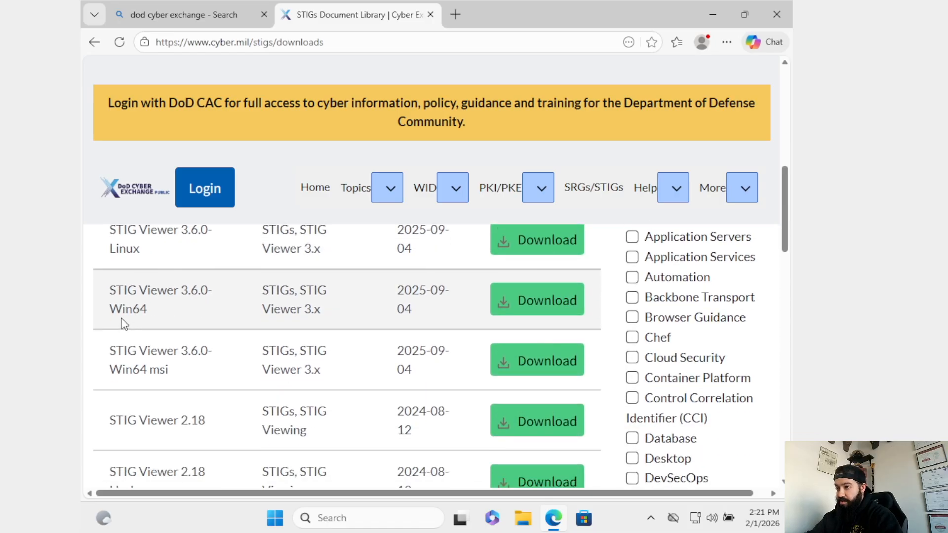
click(546, 299)
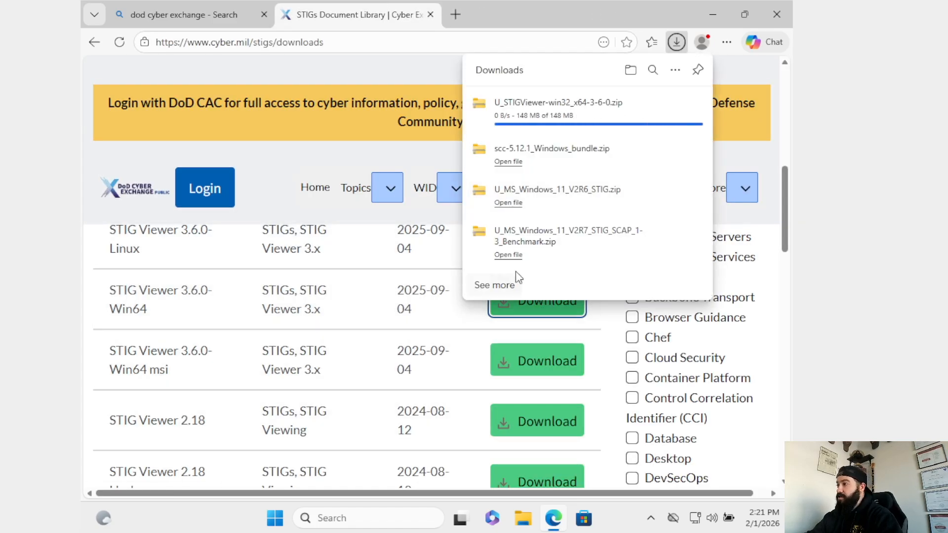
click(774, 15)
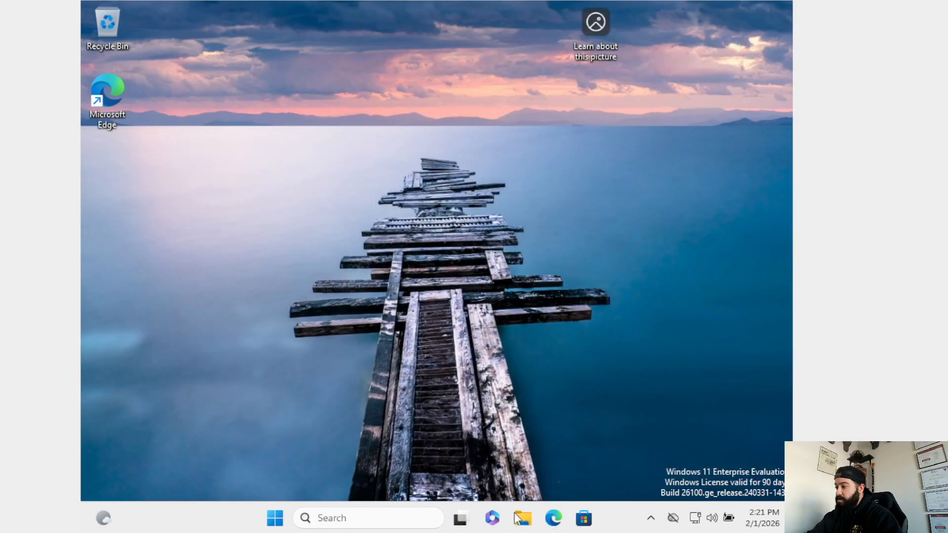
Step: Switch to File Explorer and extract the U_STIGViewer-win32_x64-3-6-0 archive within Downloads, closing the window with the extracted files
key(super+e)
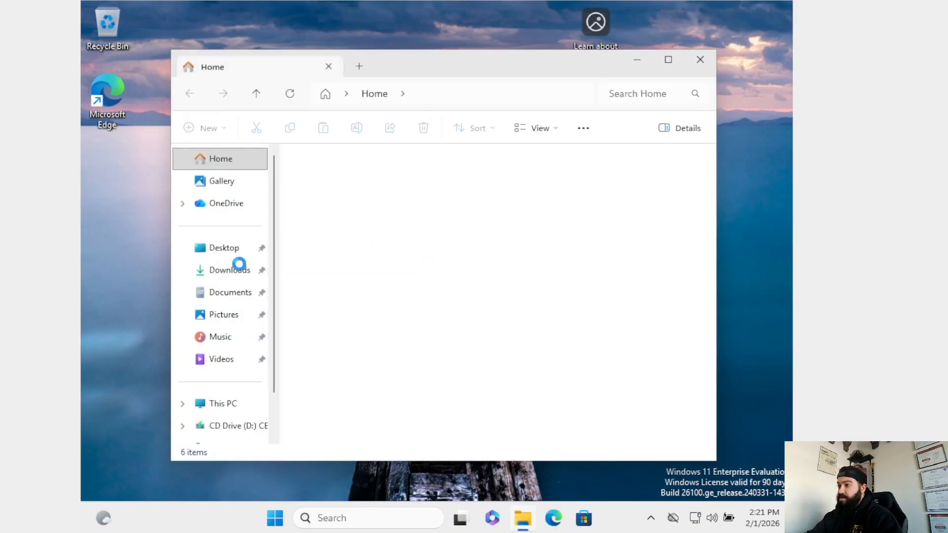
click(214, 271)
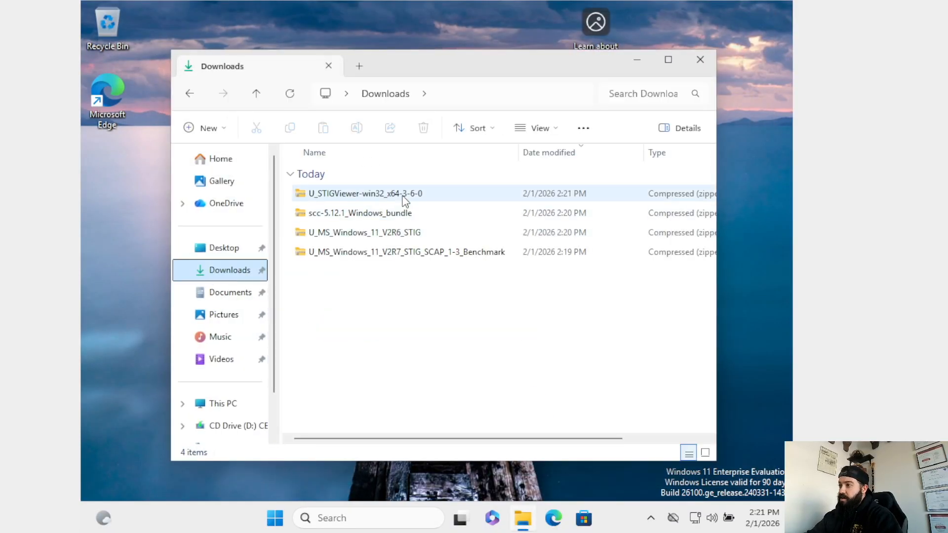
click(404, 195)
right_click(403, 195)
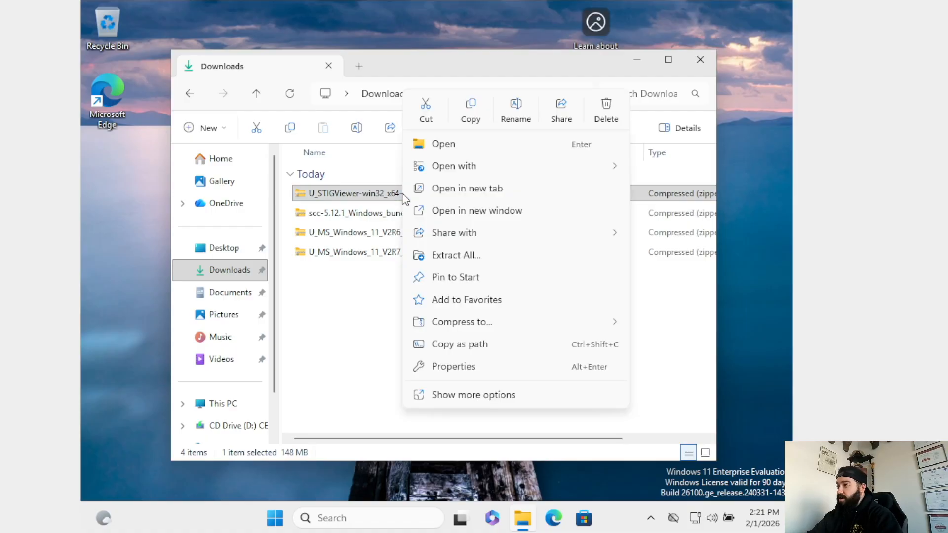
click(466, 256)
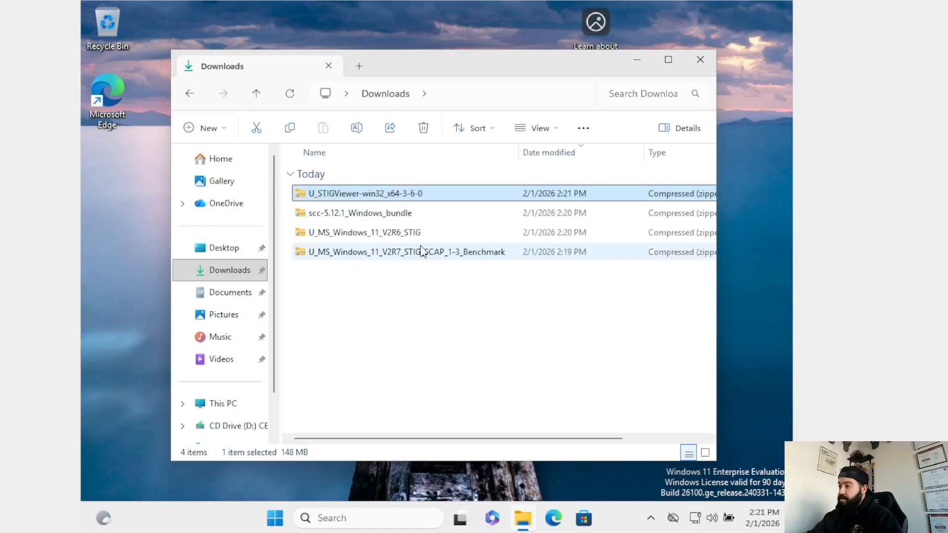
click(545, 399)
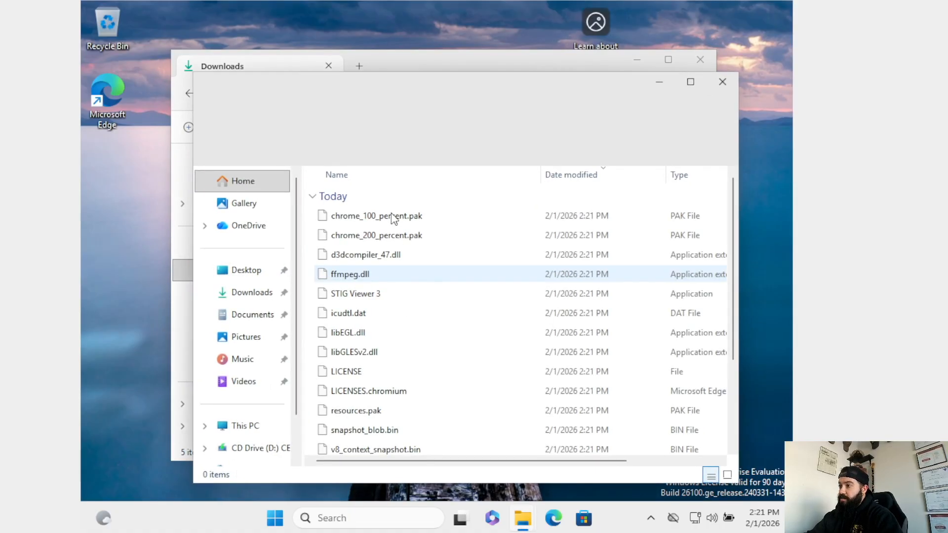
click(729, 85)
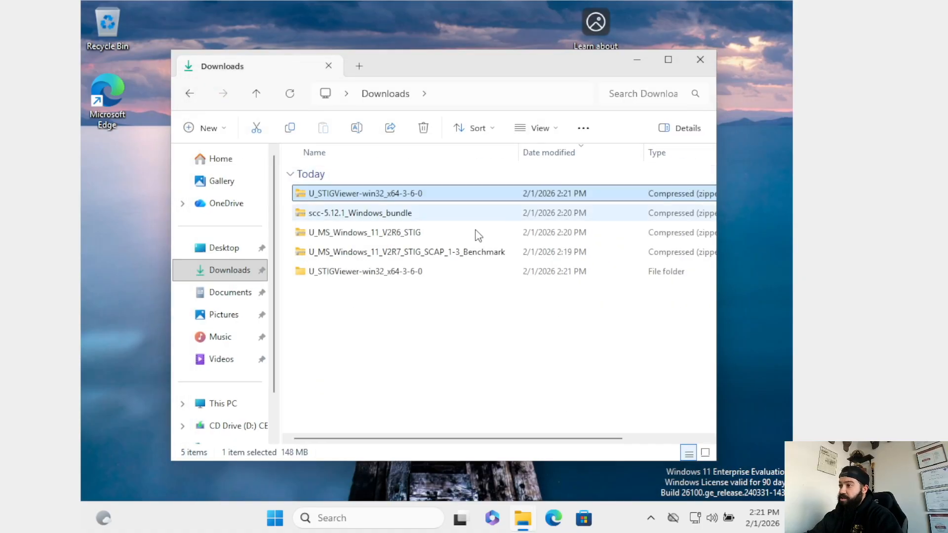
Step: Extract the scc-5.12.1_Windows_bundle archive to its default folder in Downloads
right_click(354, 216)
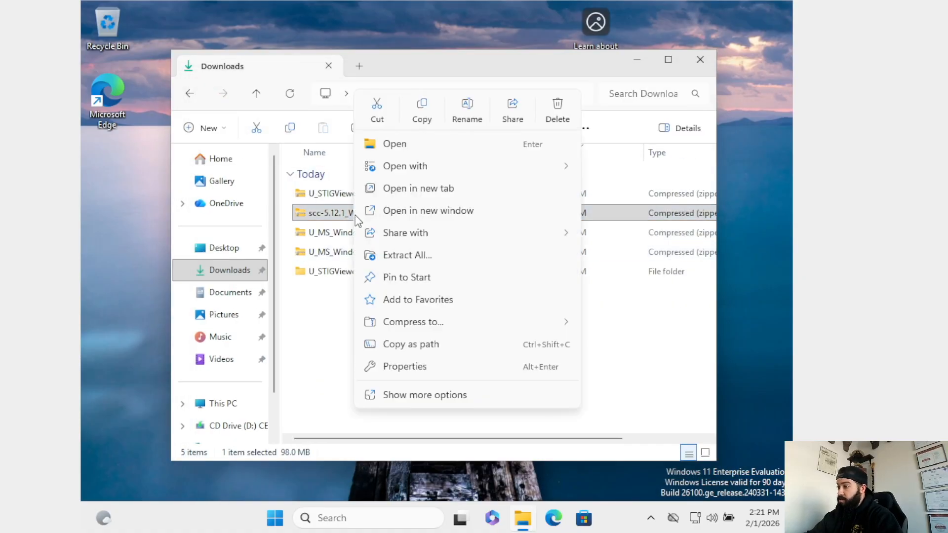
click(417, 254)
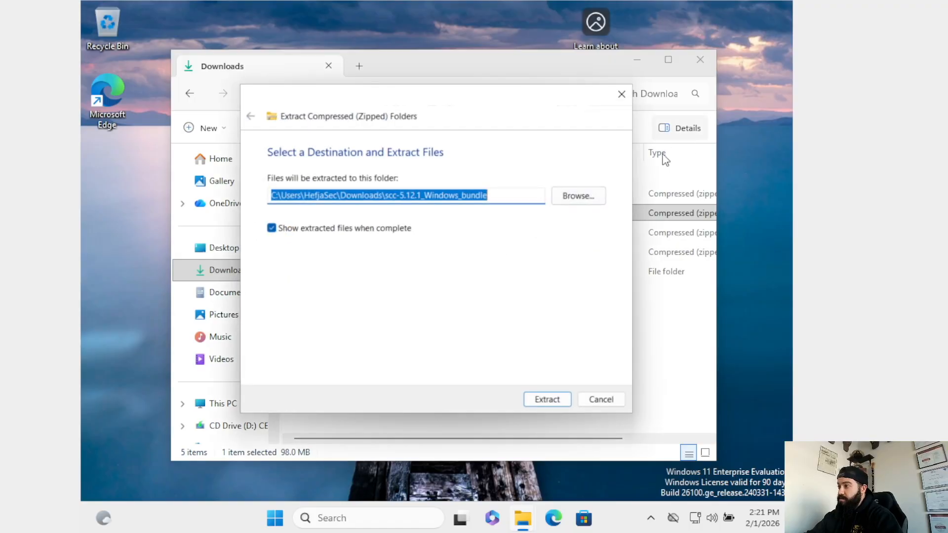
click(548, 398)
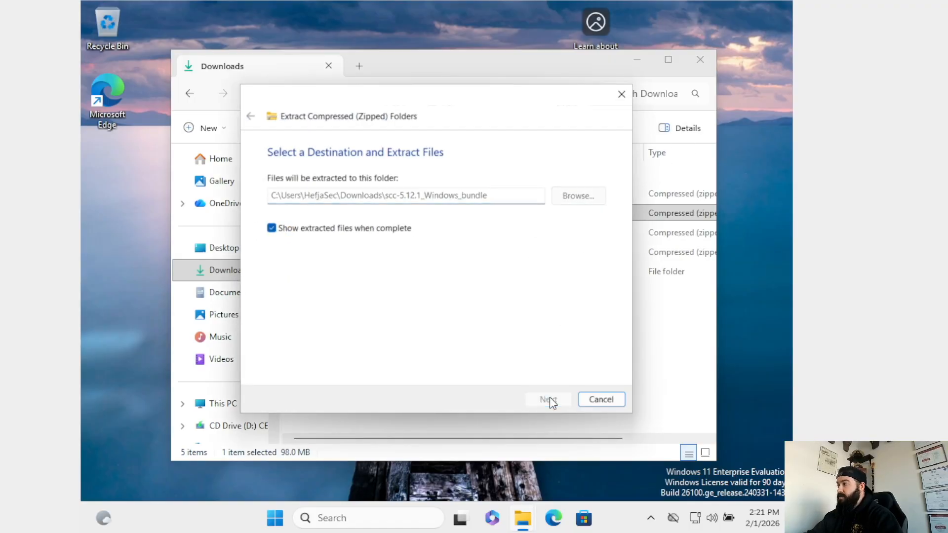
Step: Delete the four original zip archives from Downloads, keeping the extracted folders
click(386, 195)
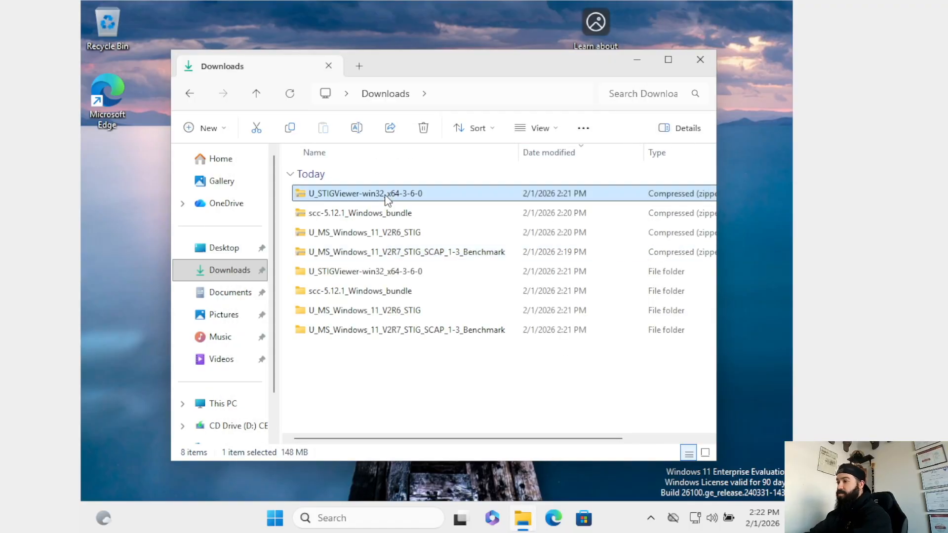
key(Delete)
key(Delete)
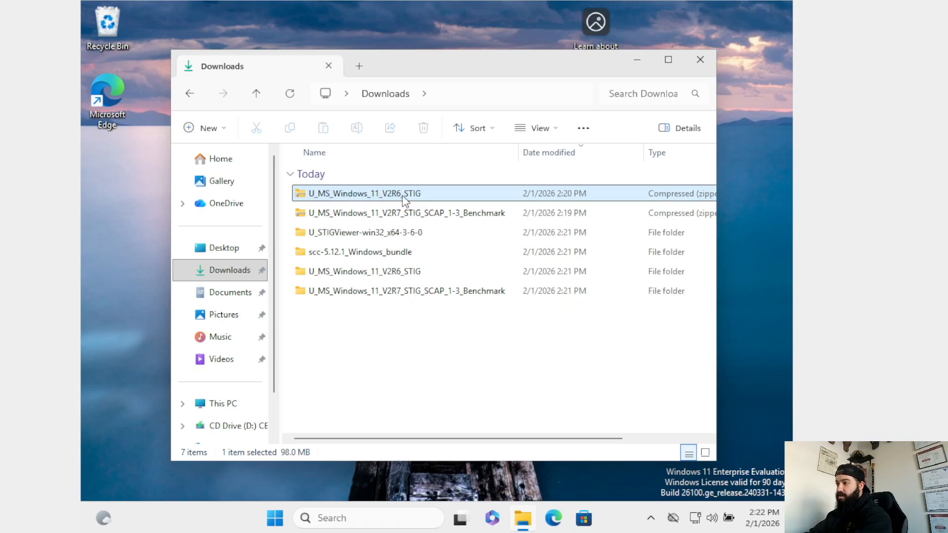
key(Delete)
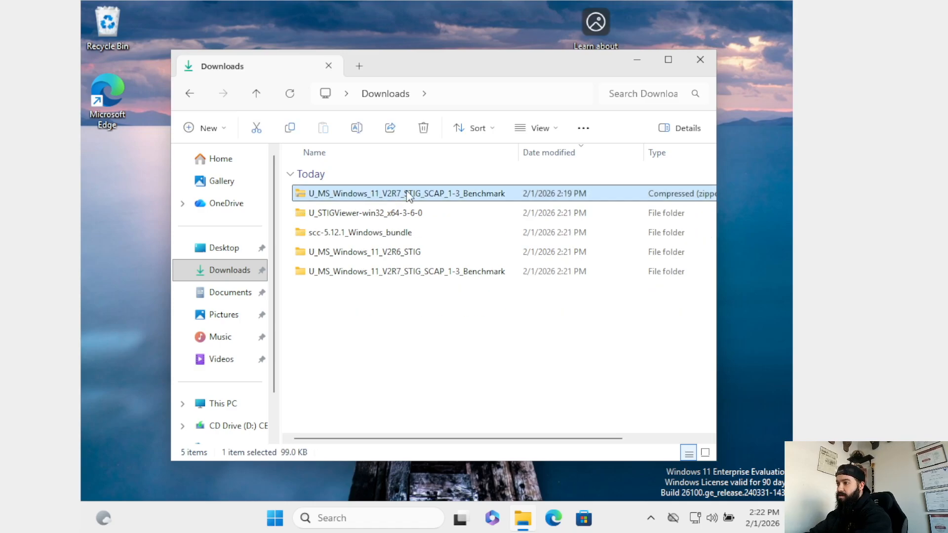
key(Delete)
Step: Extract the scc-5.12.1_Windows archive inside the SCC bundle folder, skipping the file whose path is too long, and close the extracted folder's window
double_click(402, 213)
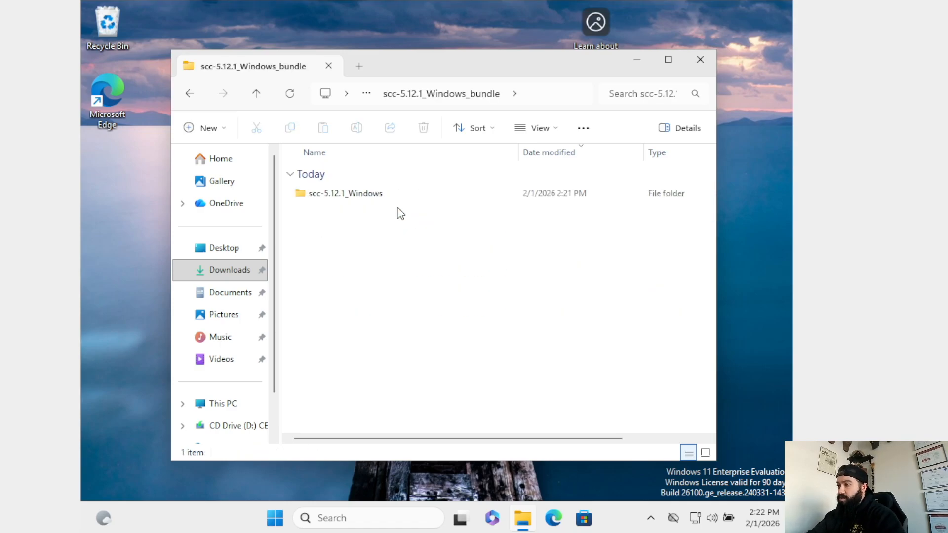
double_click(356, 194)
click(346, 254)
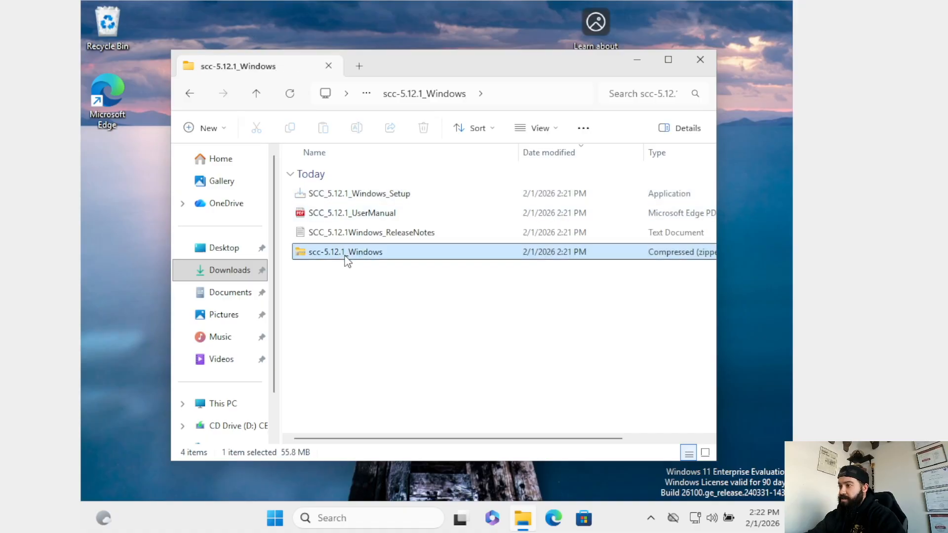
right_click(345, 256)
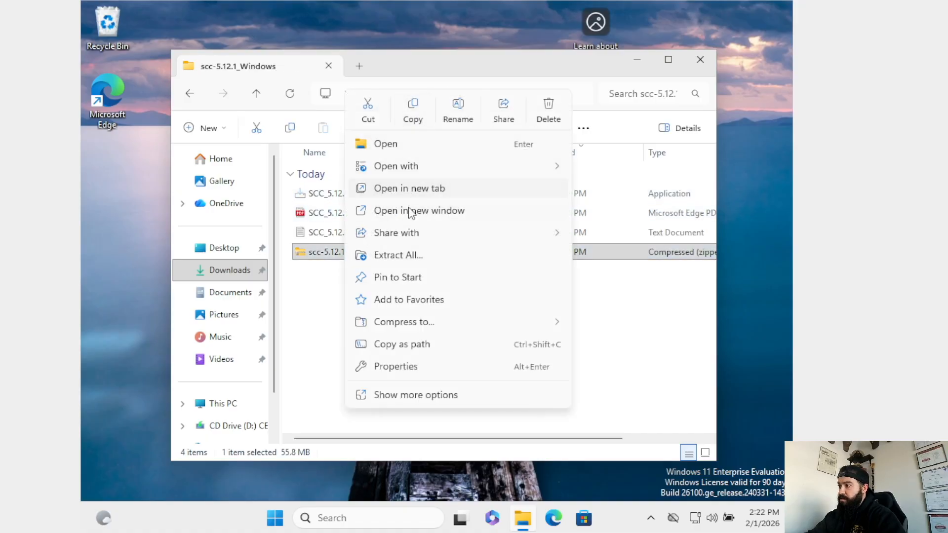
click(402, 253)
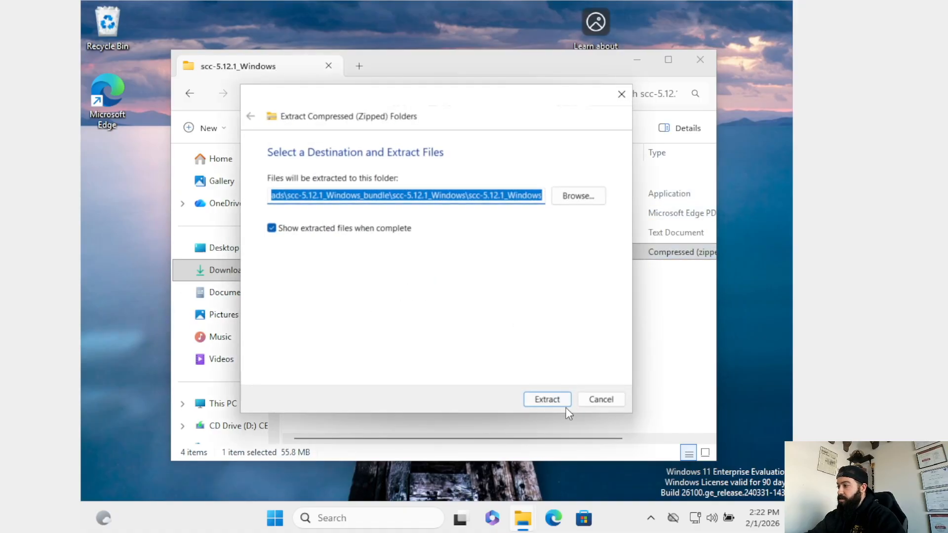
click(561, 398)
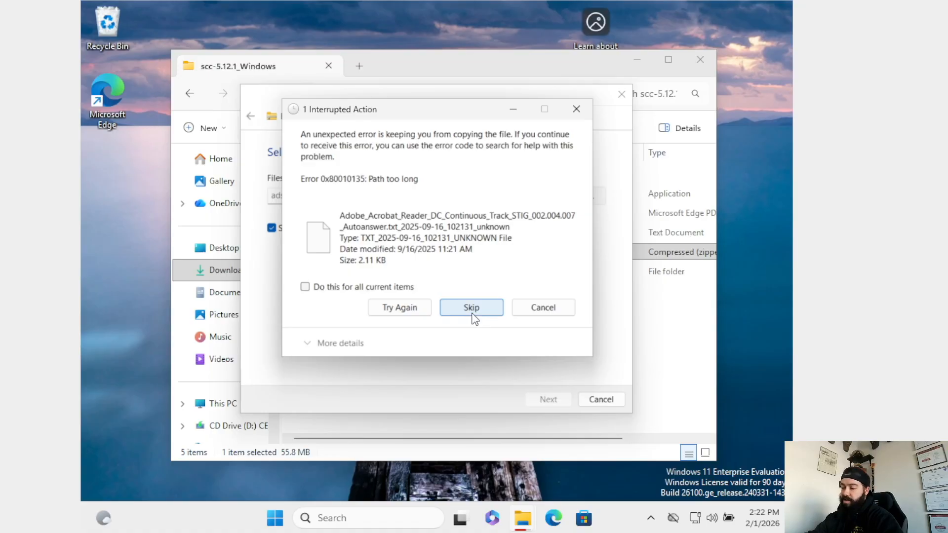
click(472, 308)
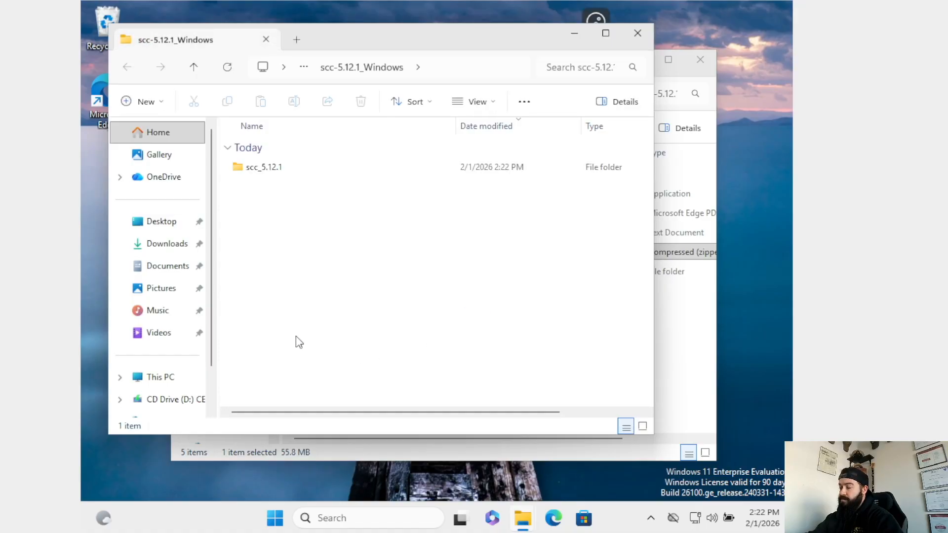
click(637, 35)
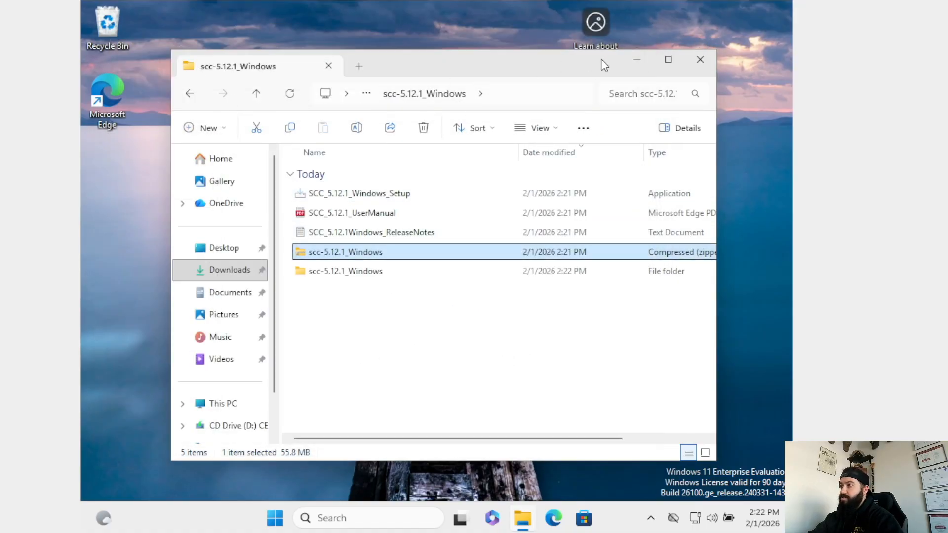
Step: Launch STIG Viewer 3 from the extracted U_STIGViewer-win32_x64-3-6-0 folder in Downloads, allowing it to run despite the SmartScreen block
click(222, 270)
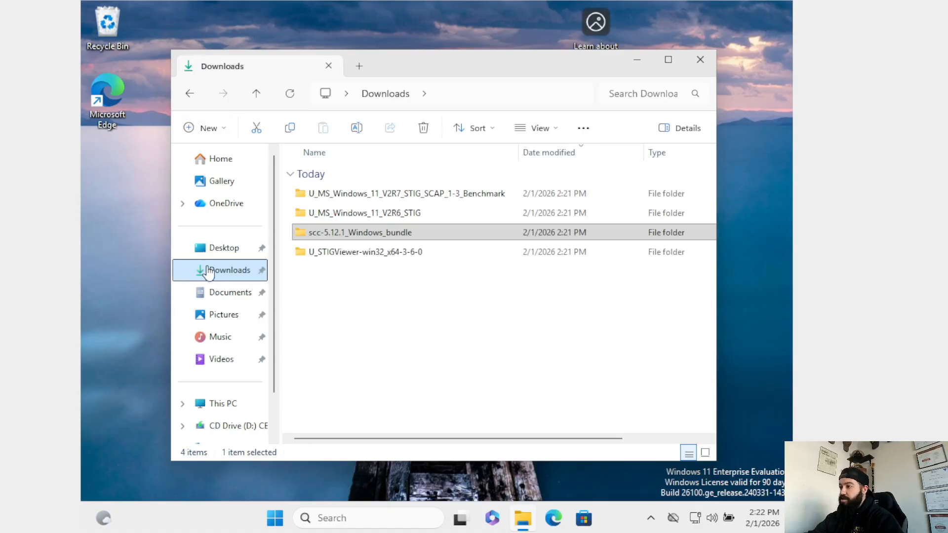
double_click(397, 256)
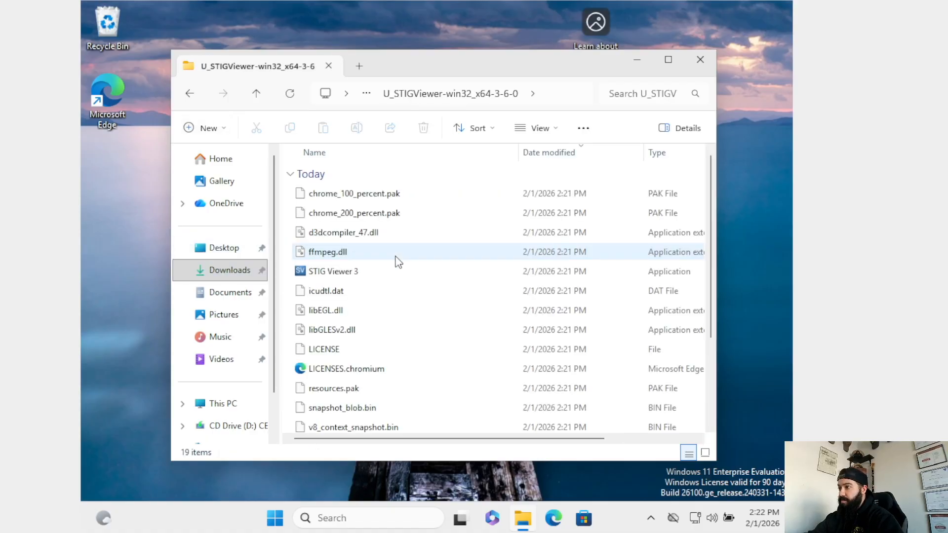
double_click(430, 275)
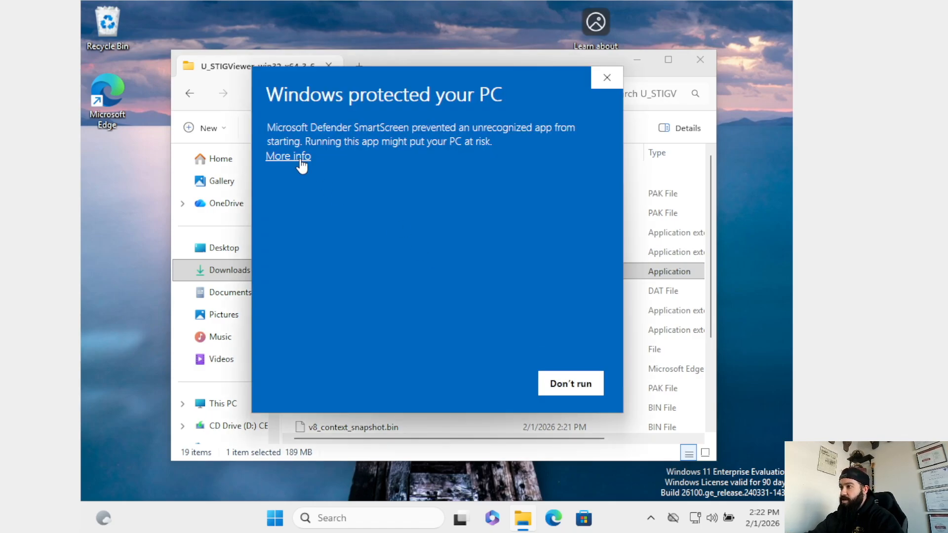
click(299, 158)
click(483, 385)
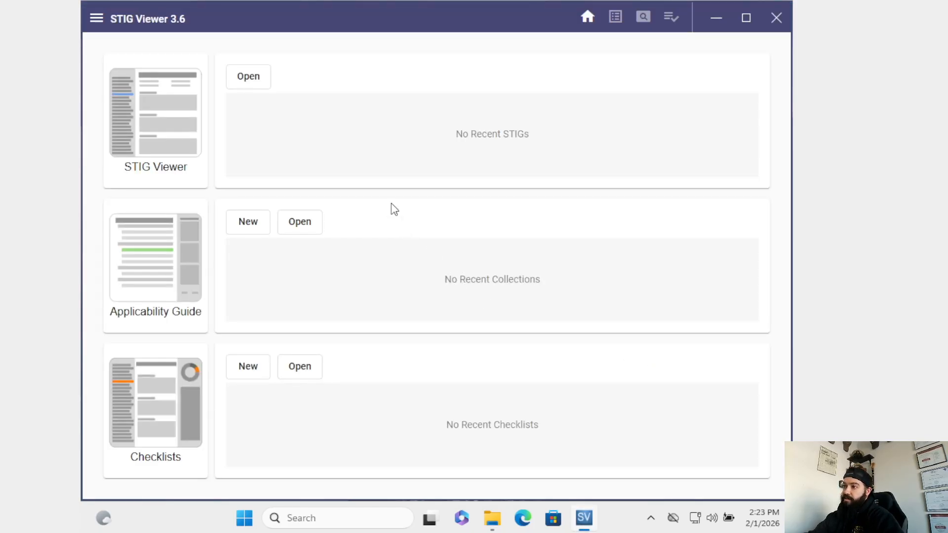
Step: Load the Windows 11 STIG file from the U_MS_Windows_11_V2R6_Manual_STIG folder in Downloads into STIG Viewer
click(252, 80)
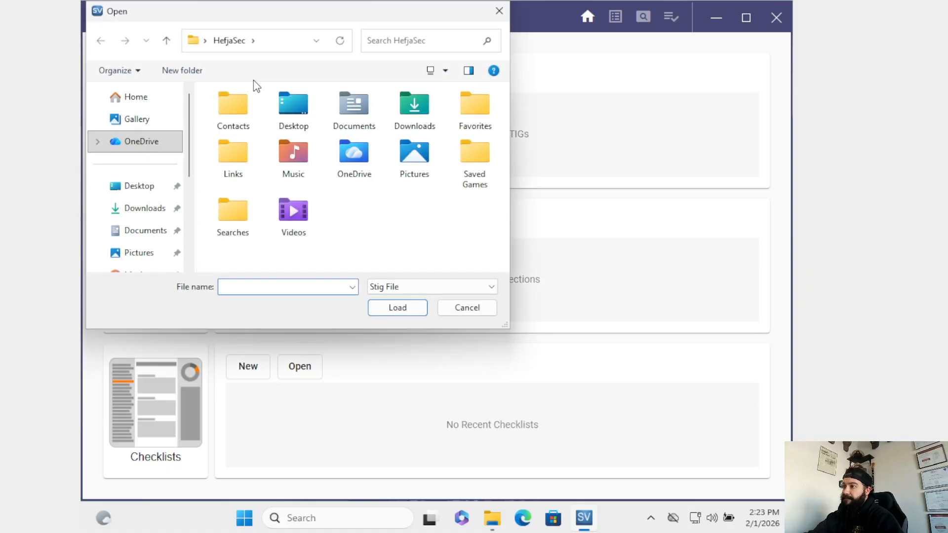
click(136, 210)
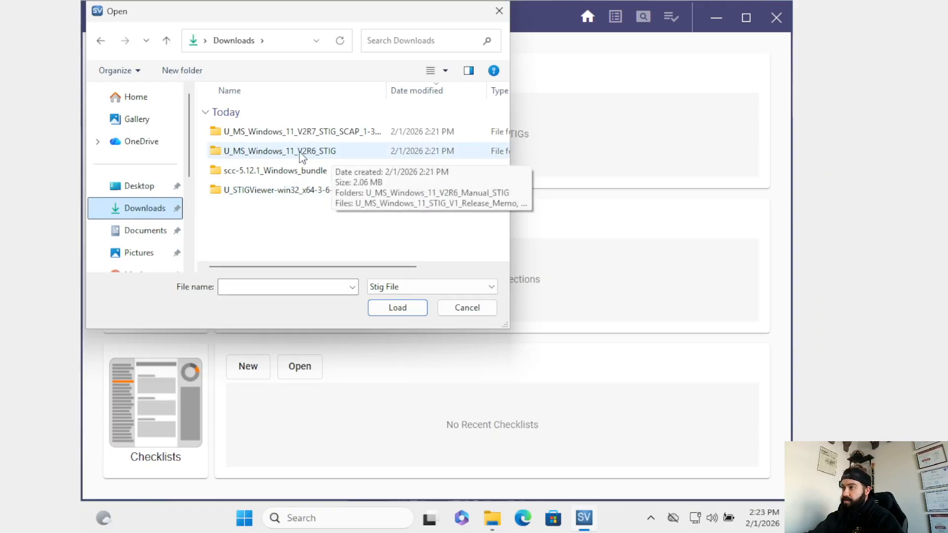
click(328, 154)
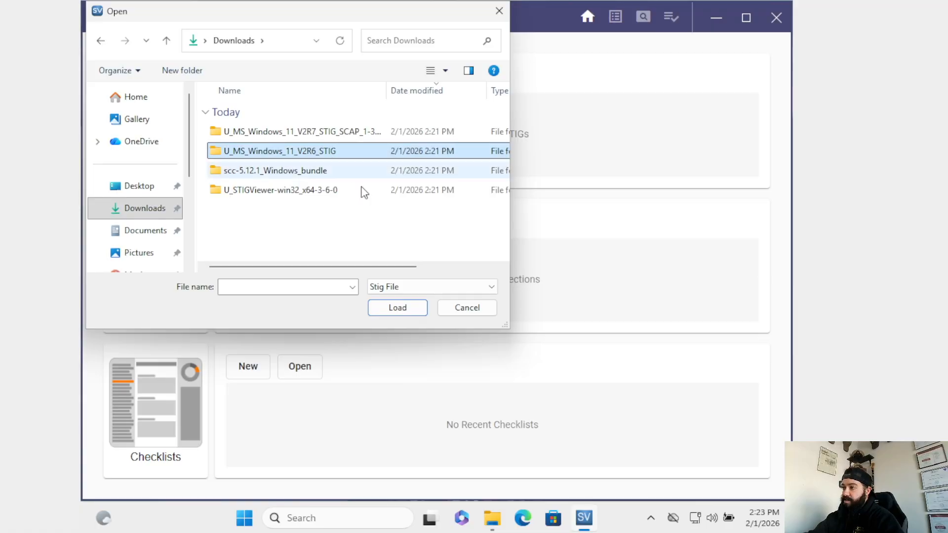
click(390, 315)
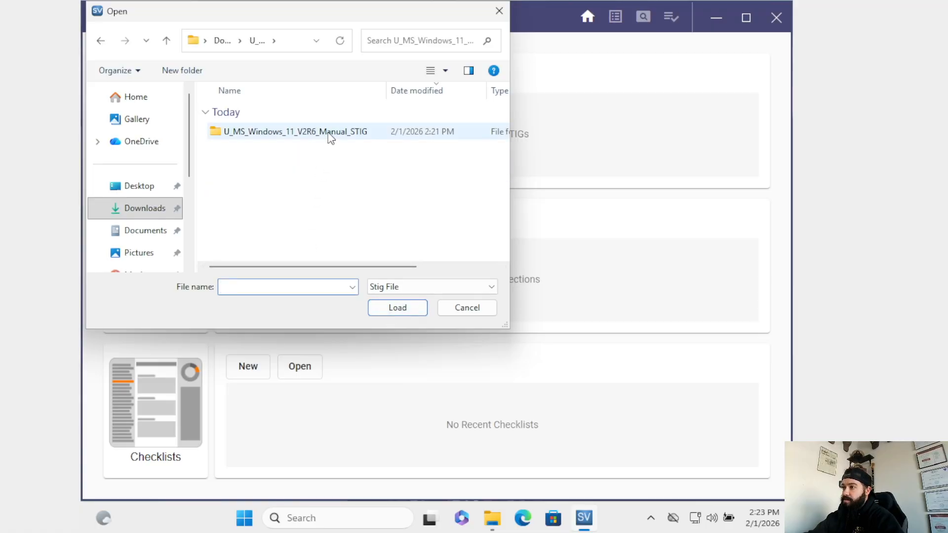
double_click(328, 134)
click(321, 138)
click(389, 312)
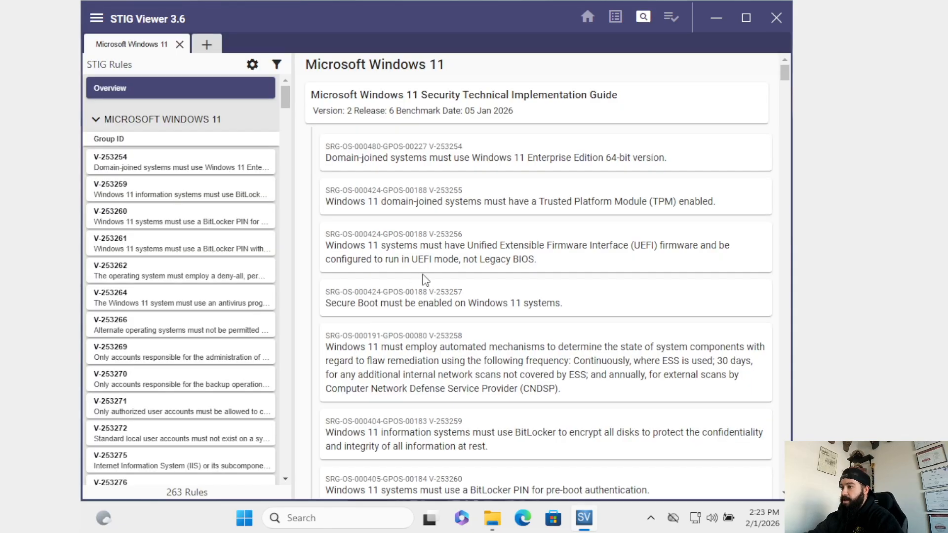
Step: Look through the details of rules V-253254, V-253261, V-253264 and V-253269, ending back on V-253254
click(184, 165)
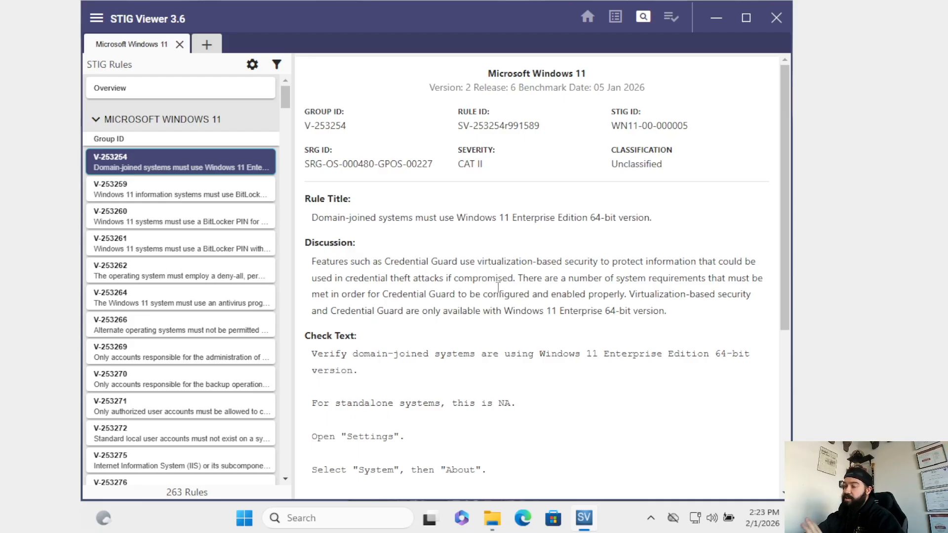
click(171, 245)
click(187, 299)
click(187, 355)
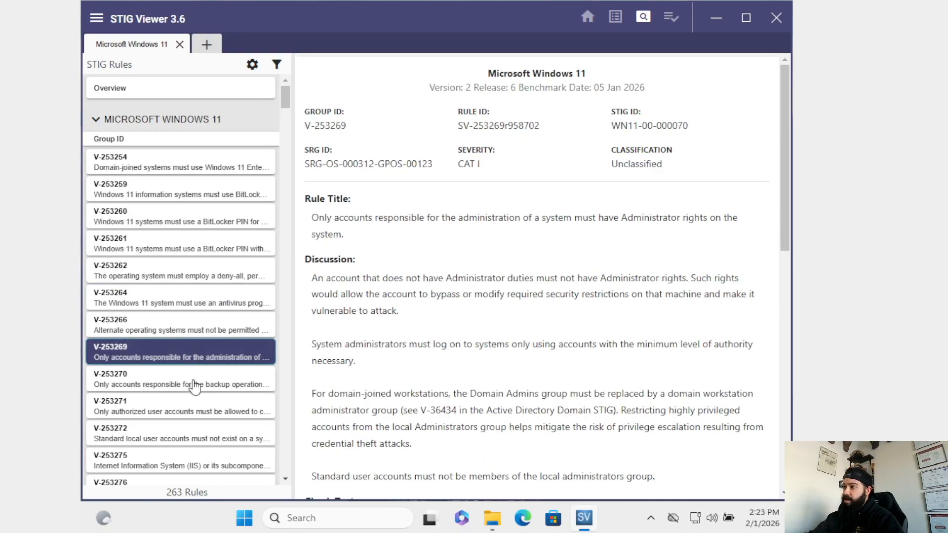
click(174, 171)
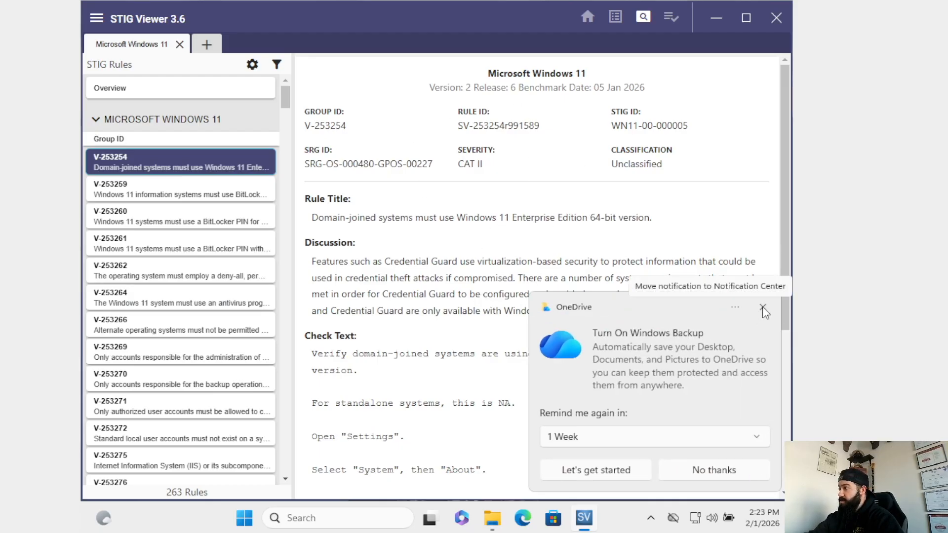
Step: Dismiss the OneDrive backup notification and create a STIG checklist named Hefja
click(762, 307)
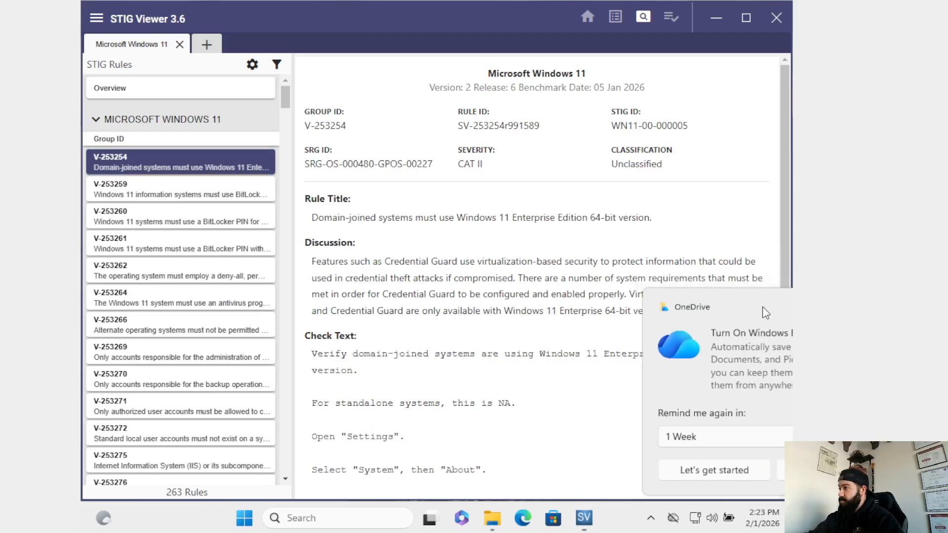
click(671, 22)
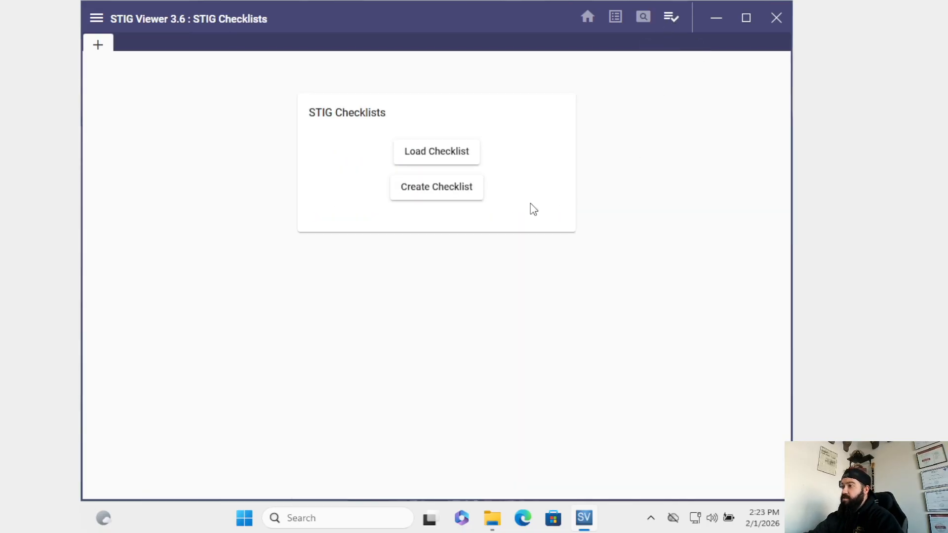
click(441, 198)
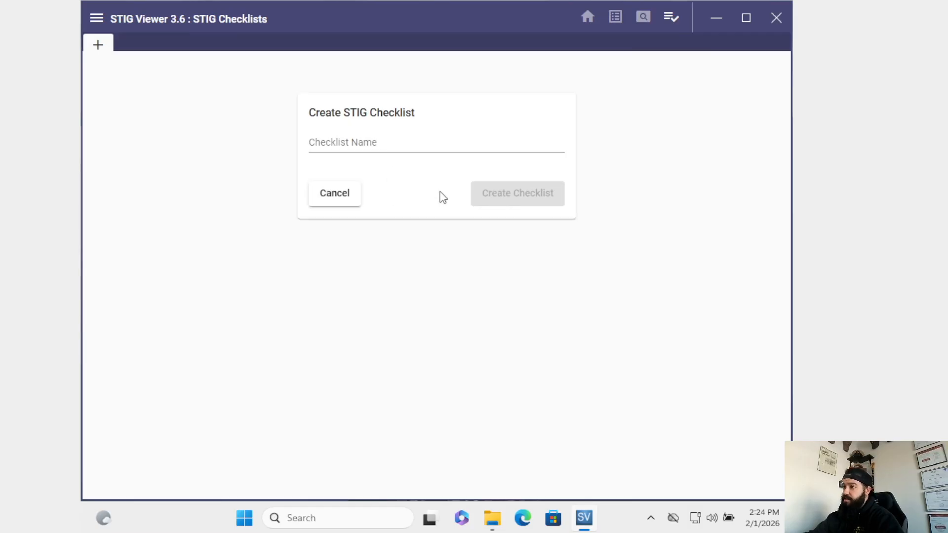
click(435, 142)
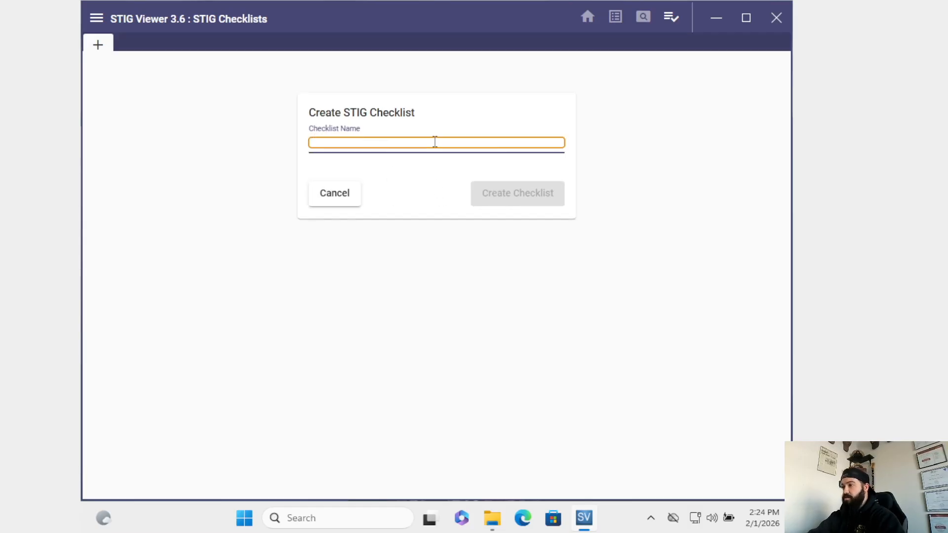
text(Hefja)
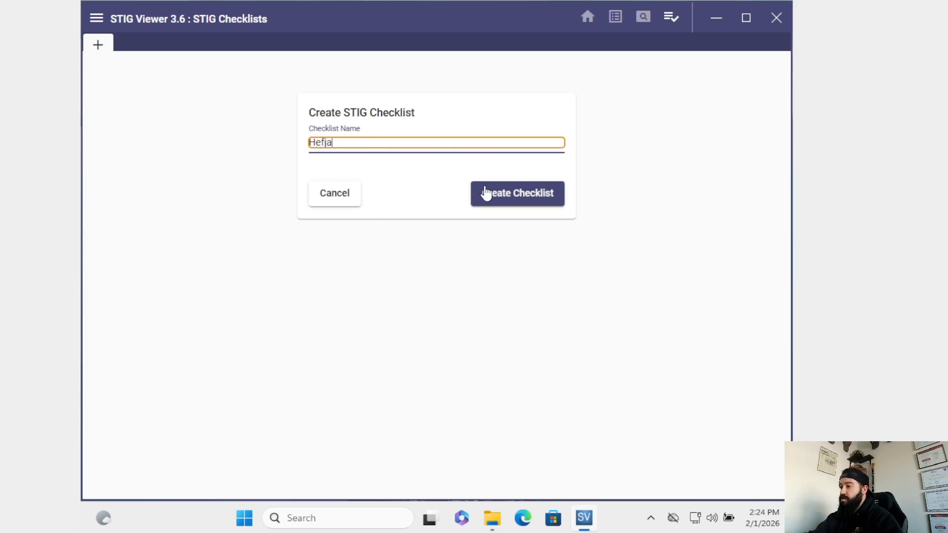
click(486, 193)
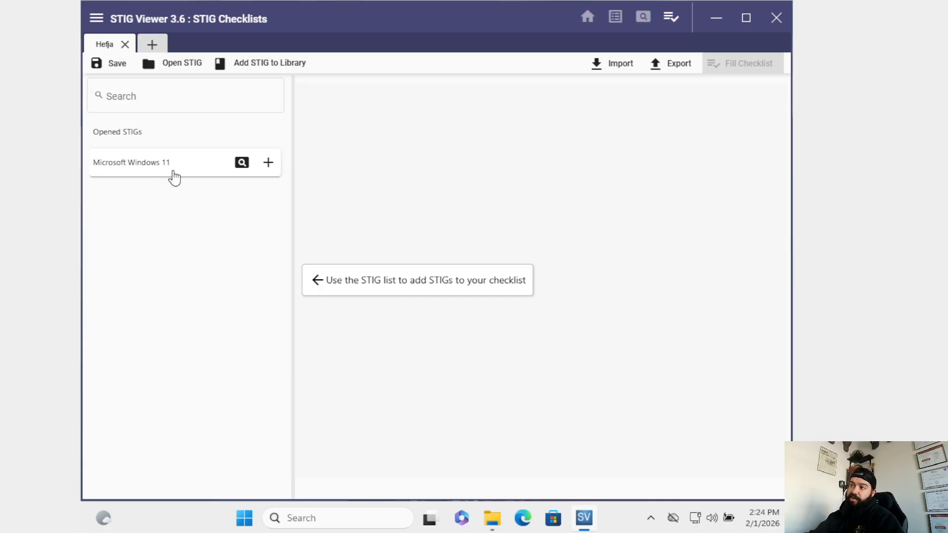
Step: Add the opened Microsoft Windows 11 STIG to the Hefja checklist and open the checklist for filling
click(268, 164)
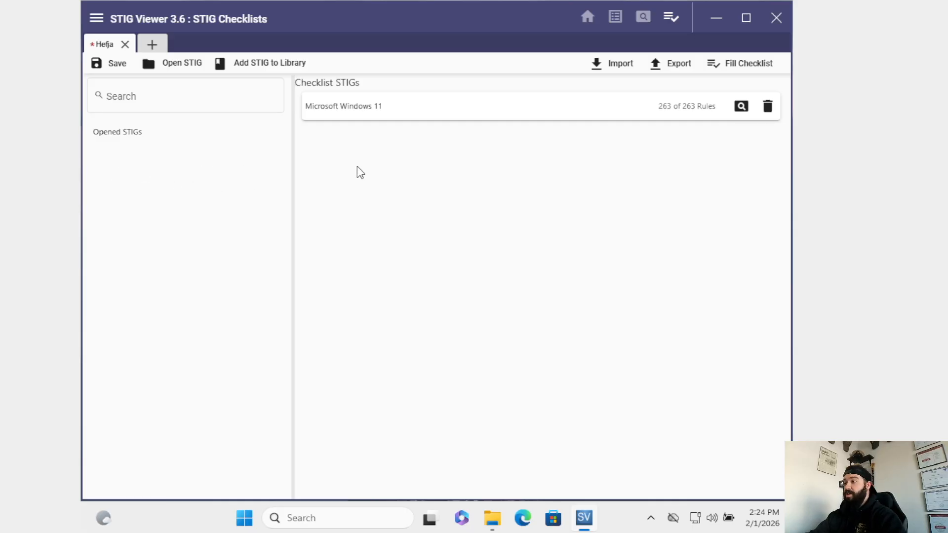
click(733, 74)
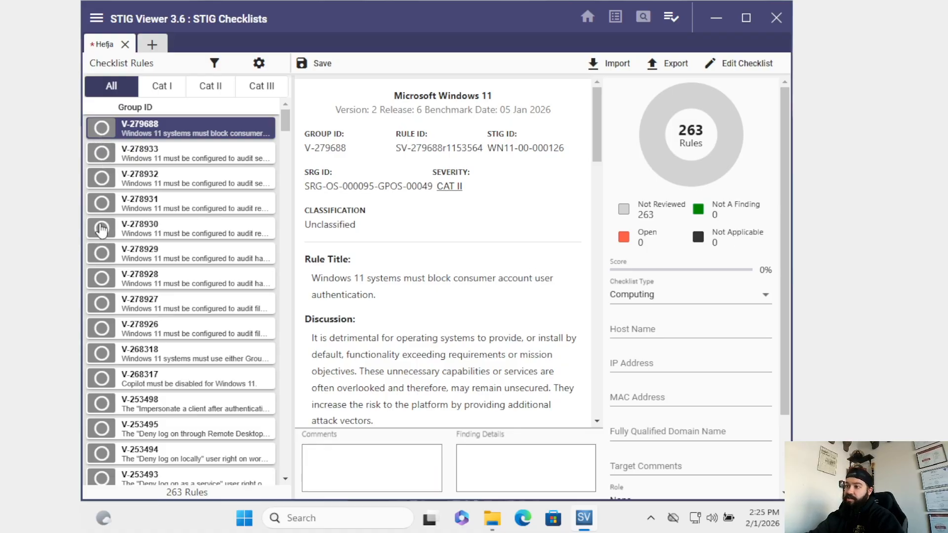
Step: Cycle the status of rule V-279688 through Open and Not Applicable, back to Not Reviewed
click(101, 130)
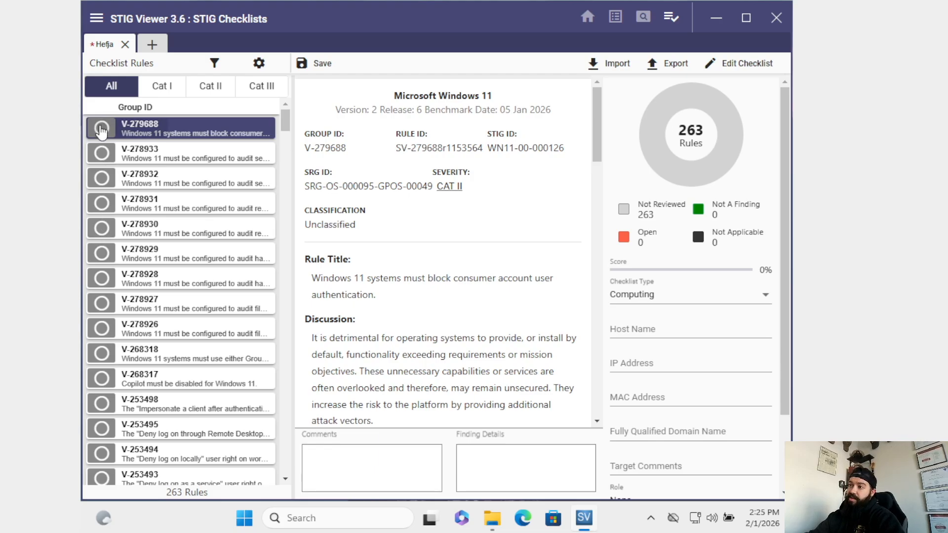
click(100, 129)
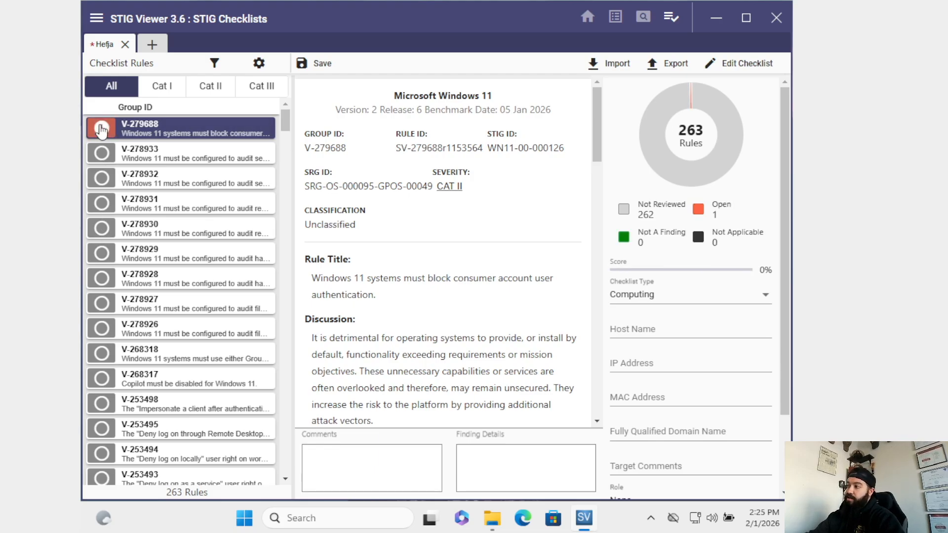
click(101, 130)
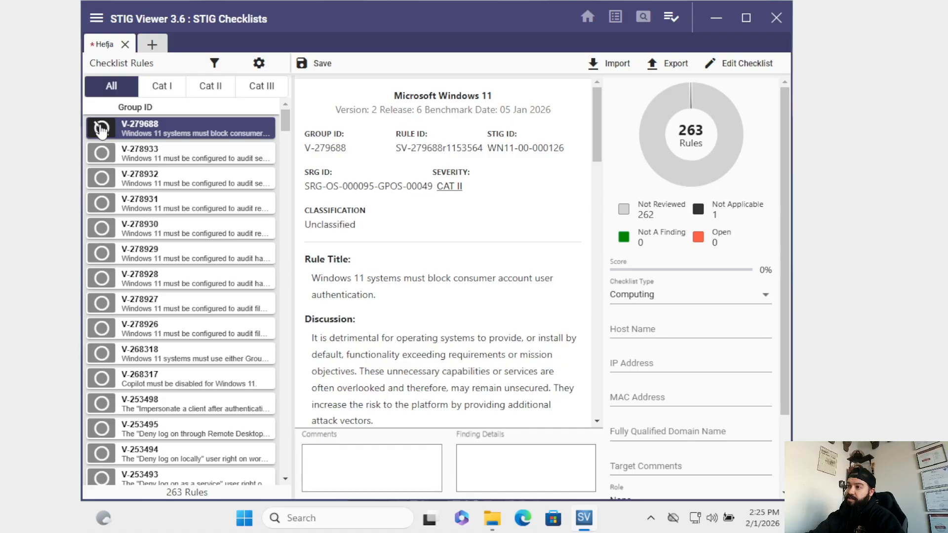
click(100, 130)
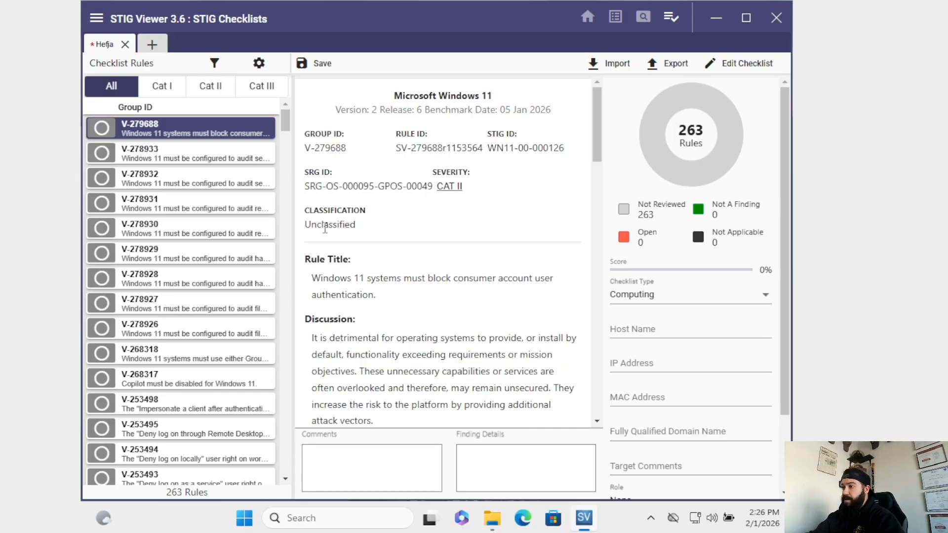
Step: Examine rule V-279688's classification, discussion, check text, fix text and references, ending back at the start of the rule
drag(355, 228, 302, 228)
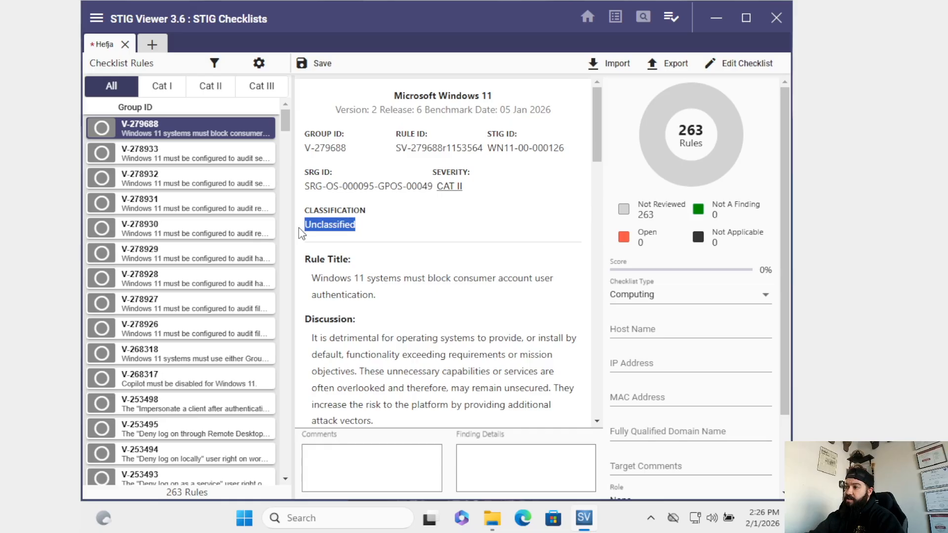
click(456, 267)
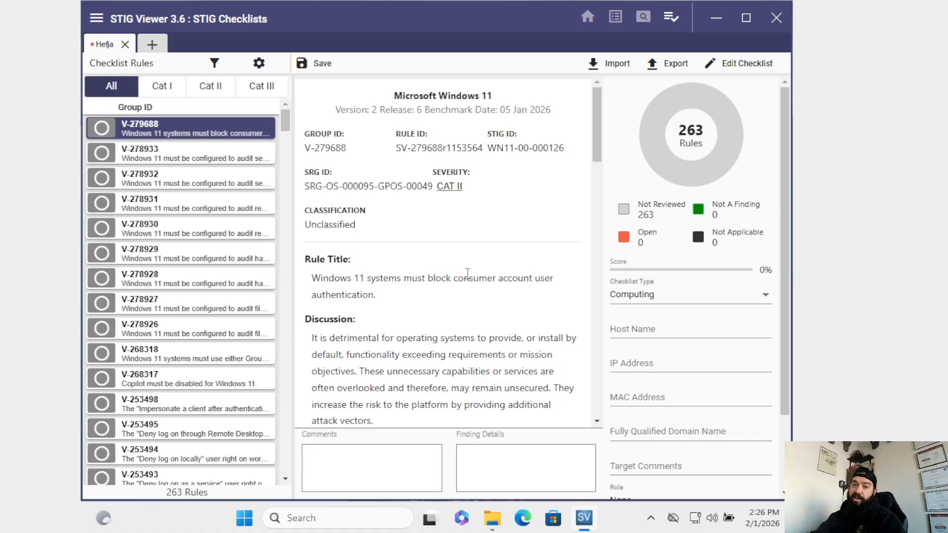
scroll(467, 273, down, 3)
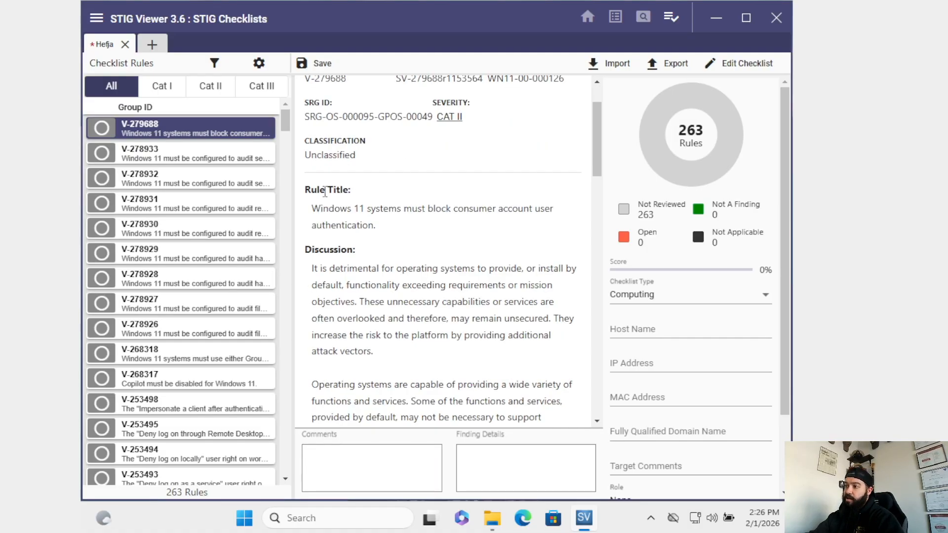
scroll(447, 254, down, 3)
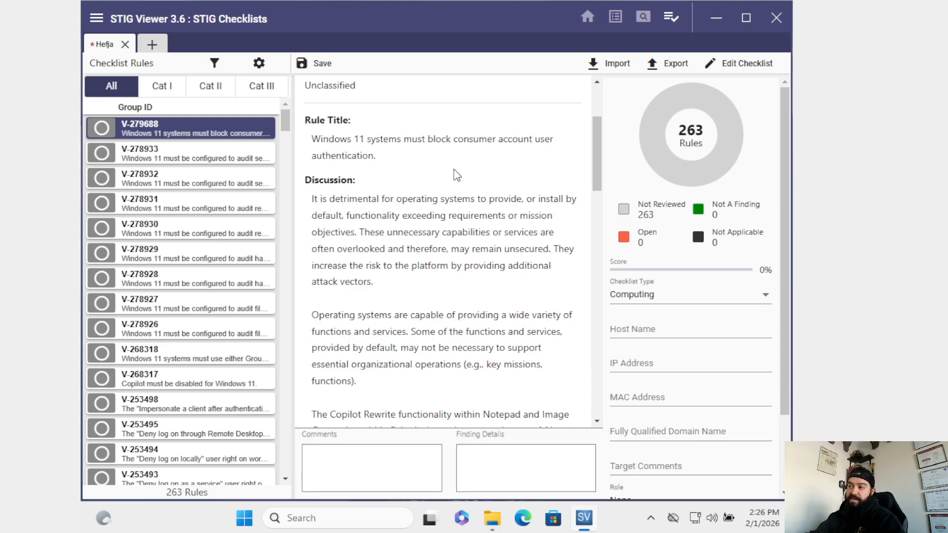
scroll(457, 175, down, 3)
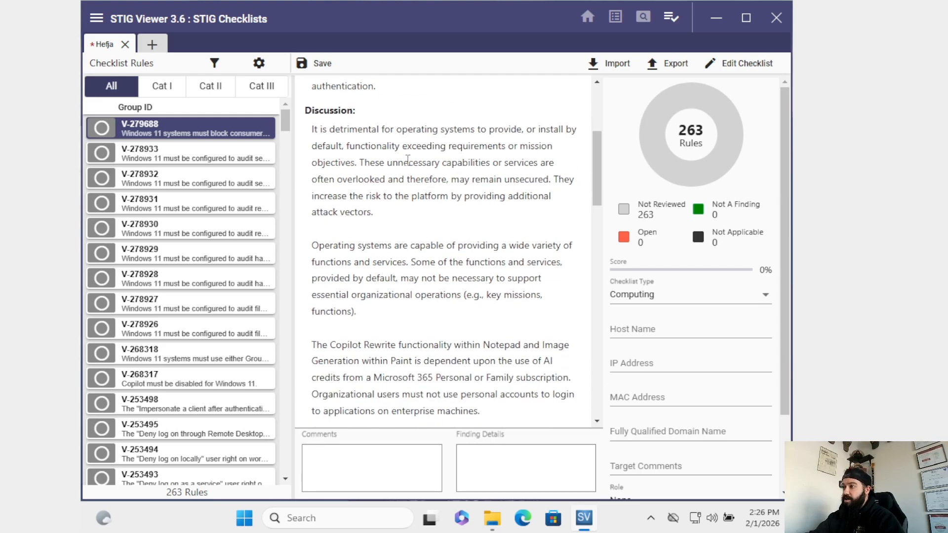
scroll(404, 217, down, 3)
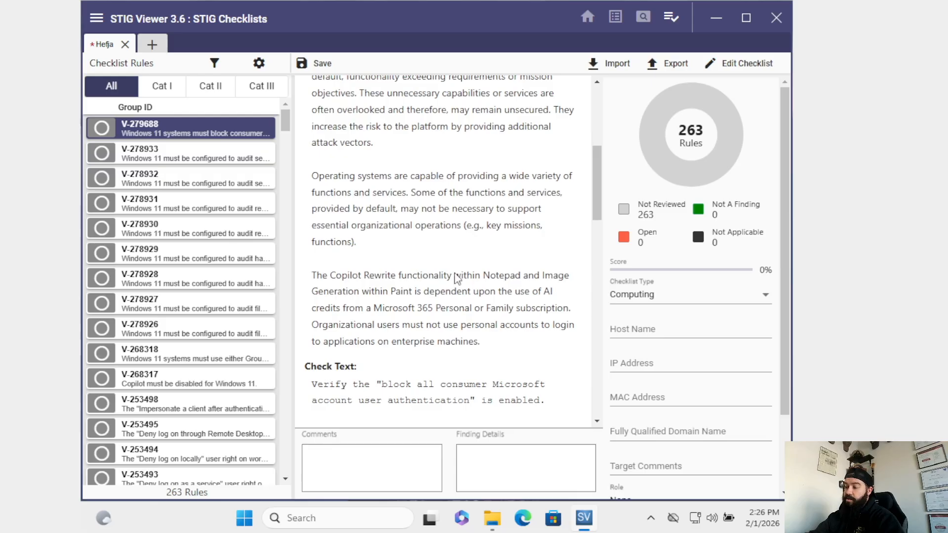
scroll(418, 198, down, 12)
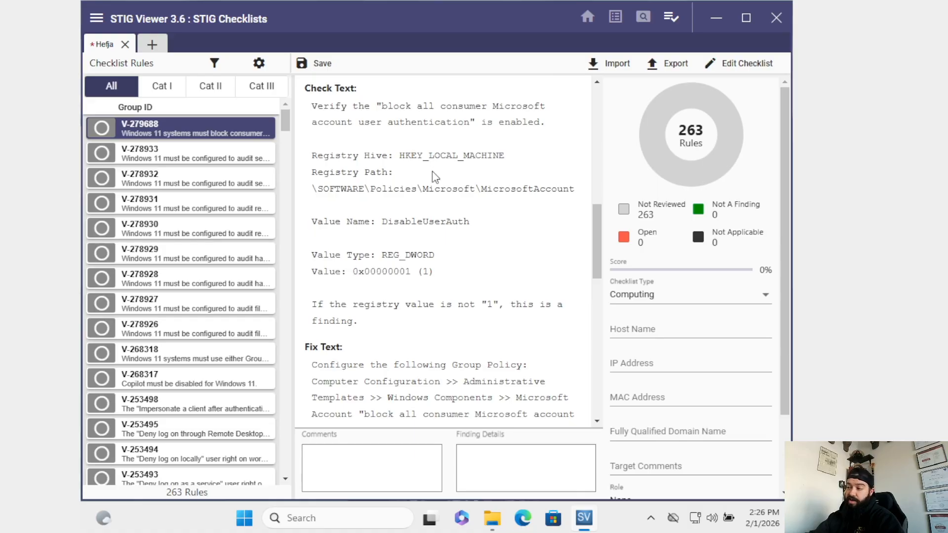
scroll(435, 177, down, 6)
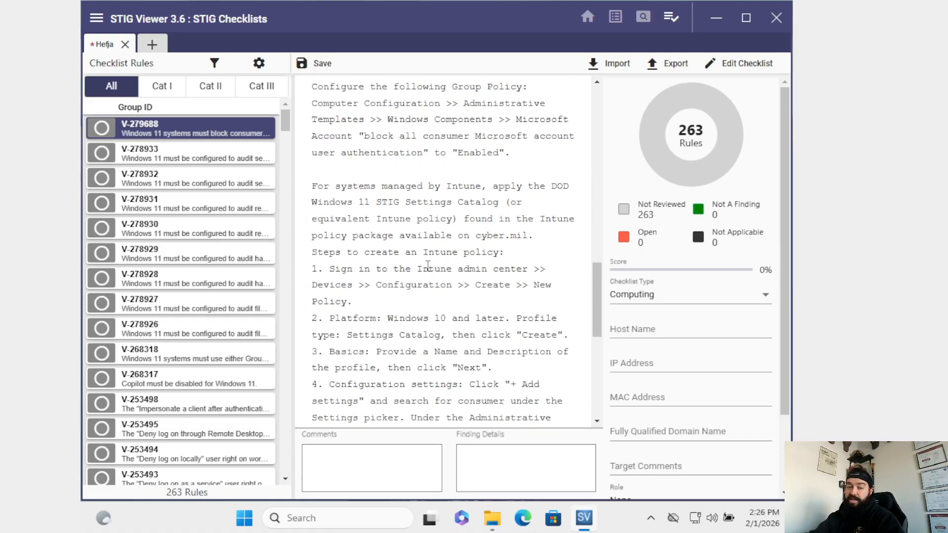
scroll(426, 264, down, 8)
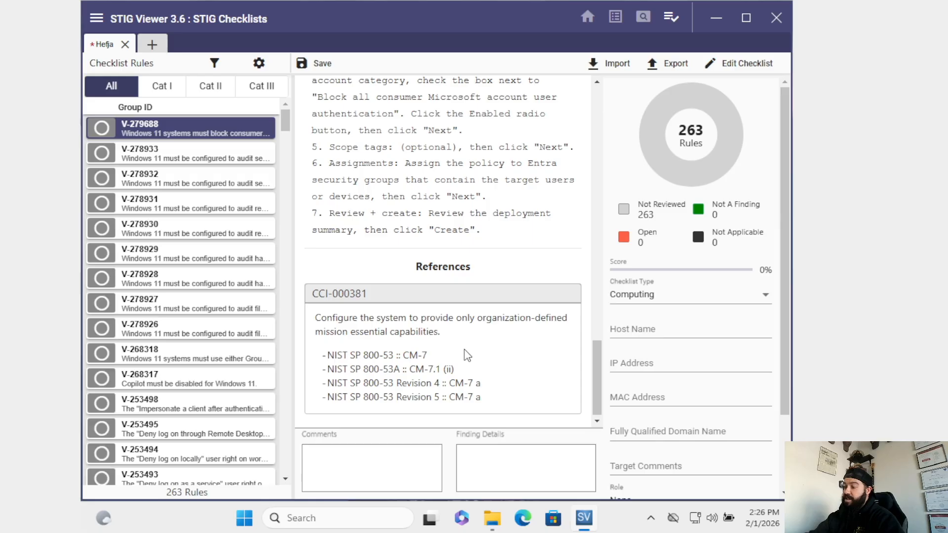
scroll(521, 336, up, 15)
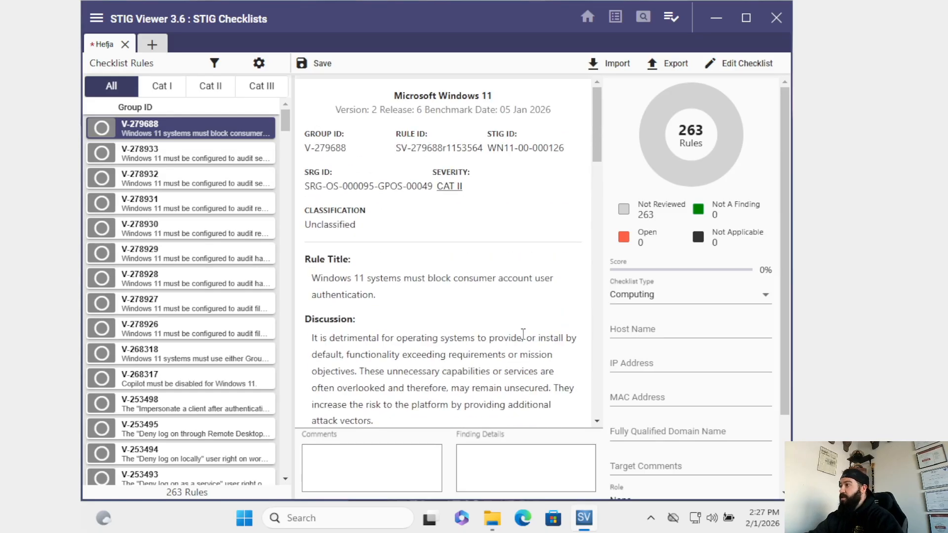
Step: Minimize STIG Viewer and open the scc_5.12.1 folder within the extracted scc-5.12.1_Windows_bundle folder in Downloads
click(710, 19)
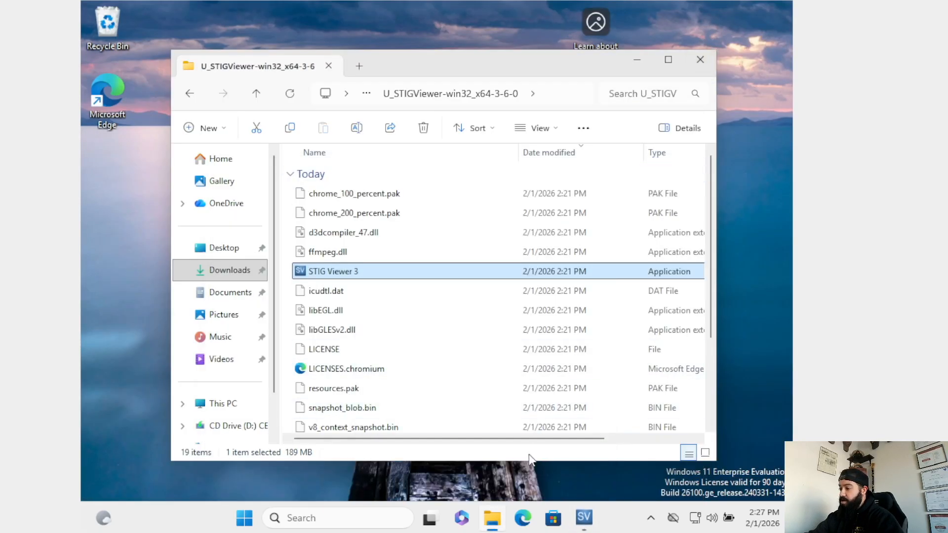
click(189, 94)
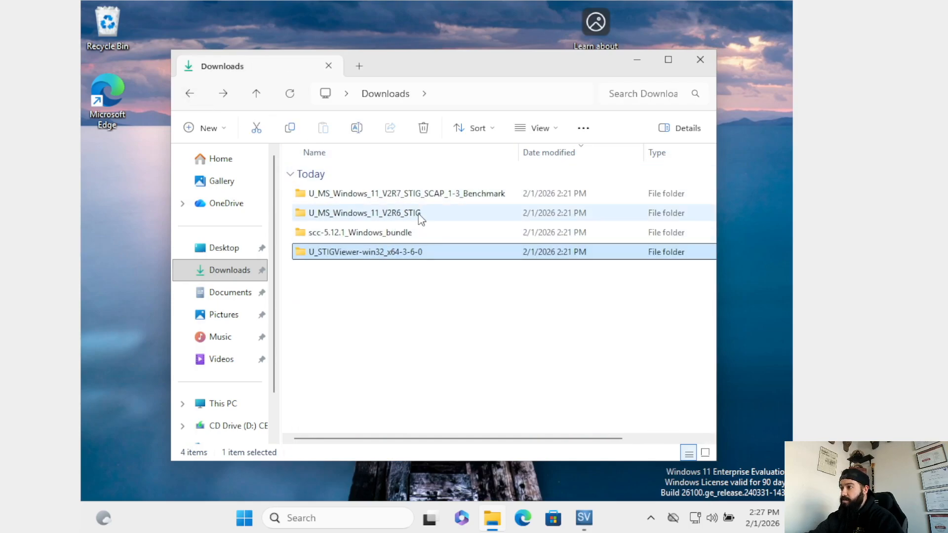
mouse_move(427, 216)
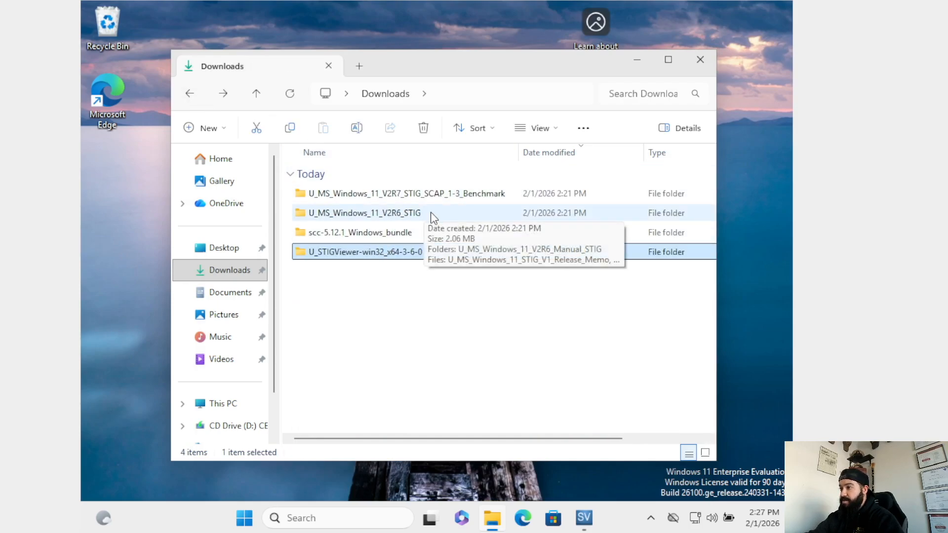
click(407, 303)
double_click(370, 238)
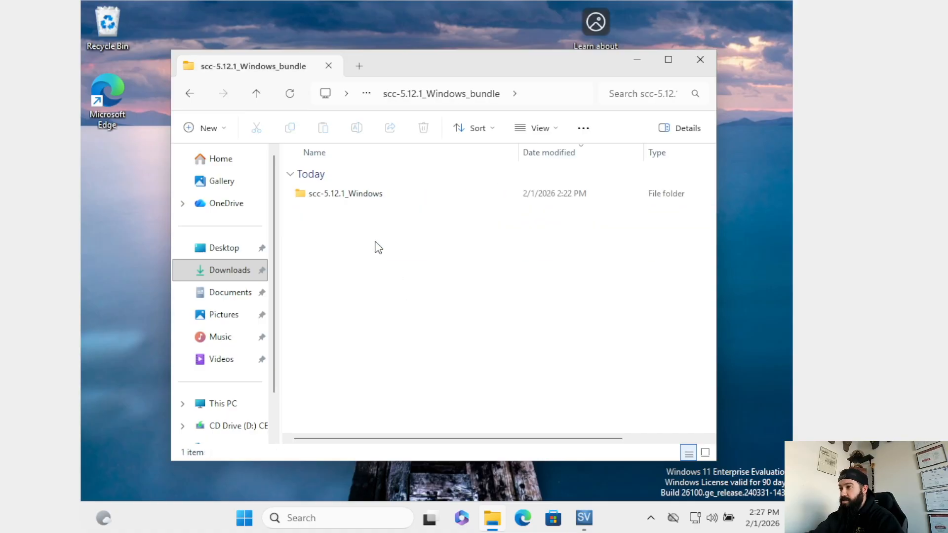
double_click(381, 200)
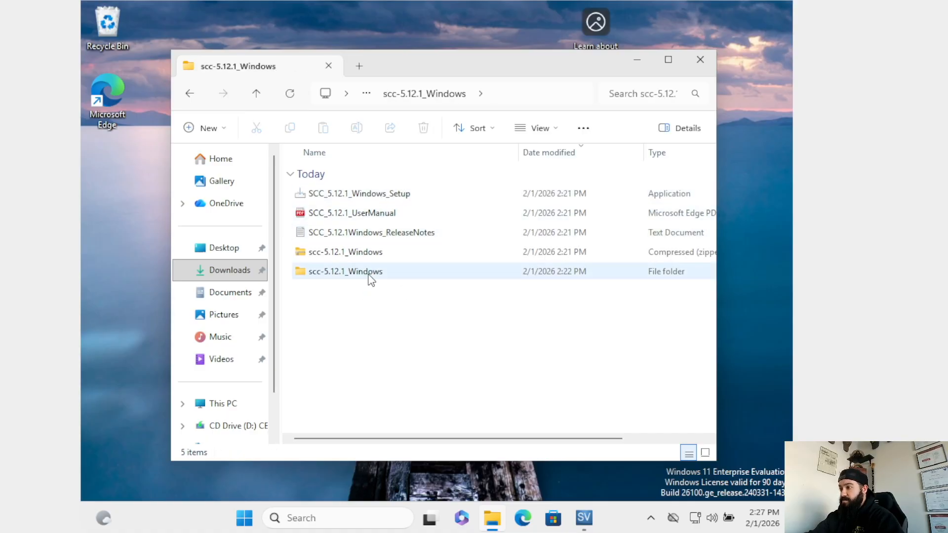
double_click(371, 273)
double_click(364, 193)
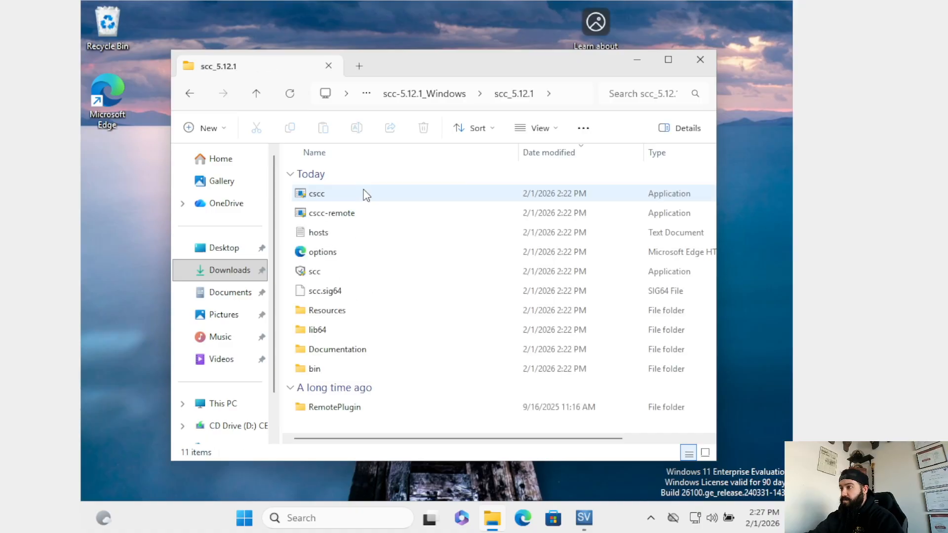
Step: Launch the scc application, allowing it to run past the SmartScreen block and the User Account Control request
click(348, 277)
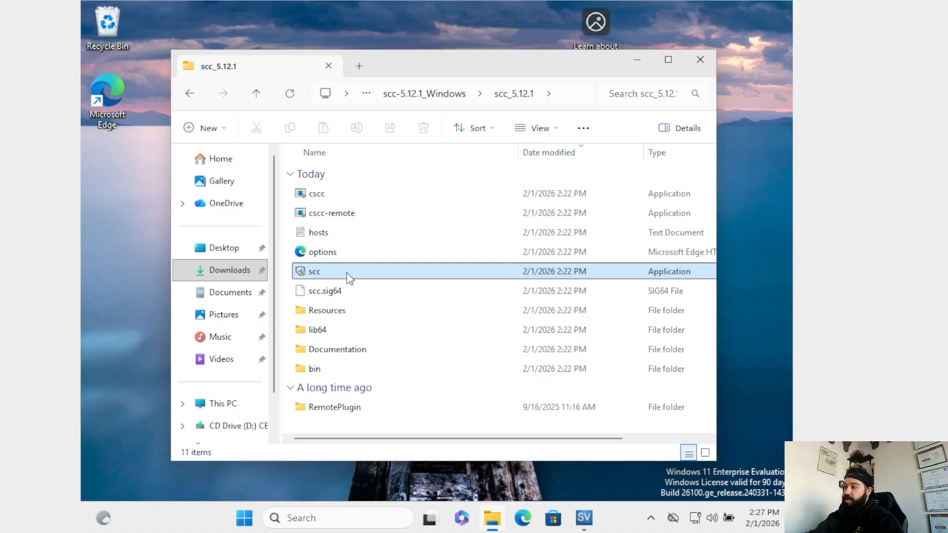
double_click(349, 276)
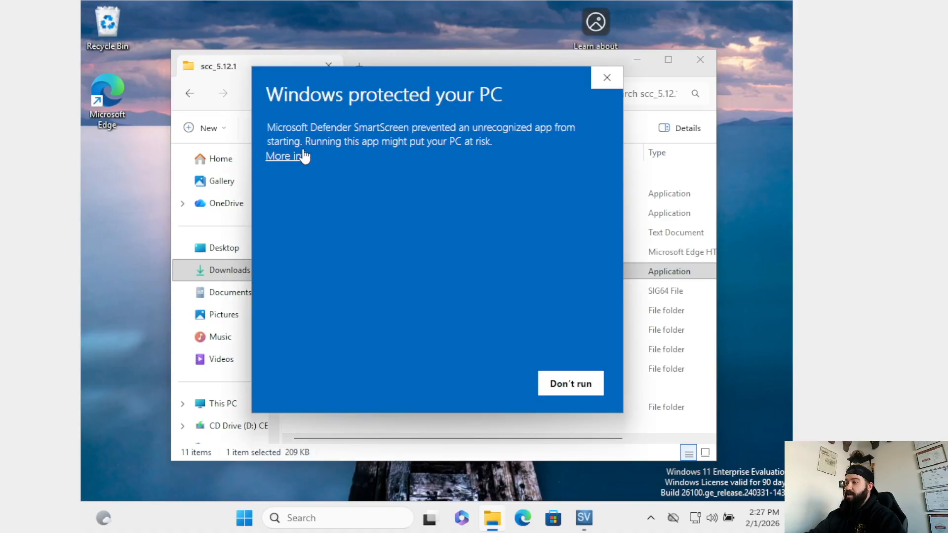
click(289, 156)
click(495, 385)
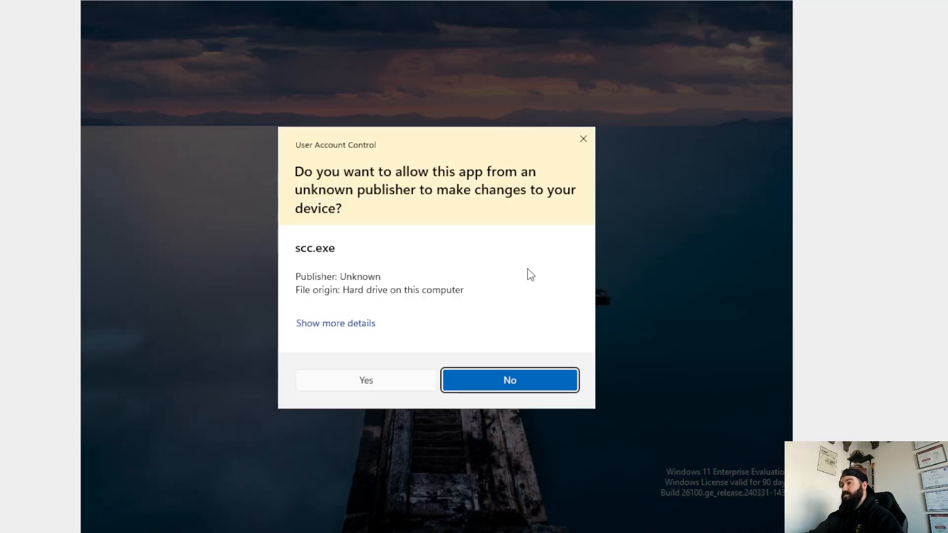
click(386, 385)
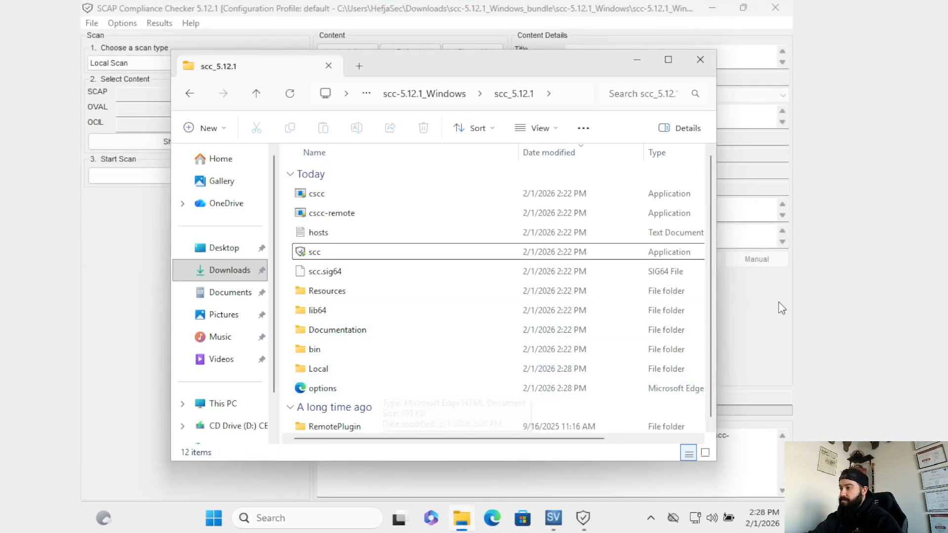
Step: Bring SCAP Compliance Checker to the front, dismissing its new features notice, and widen the content list's Stream column to show the full stream names
click(777, 314)
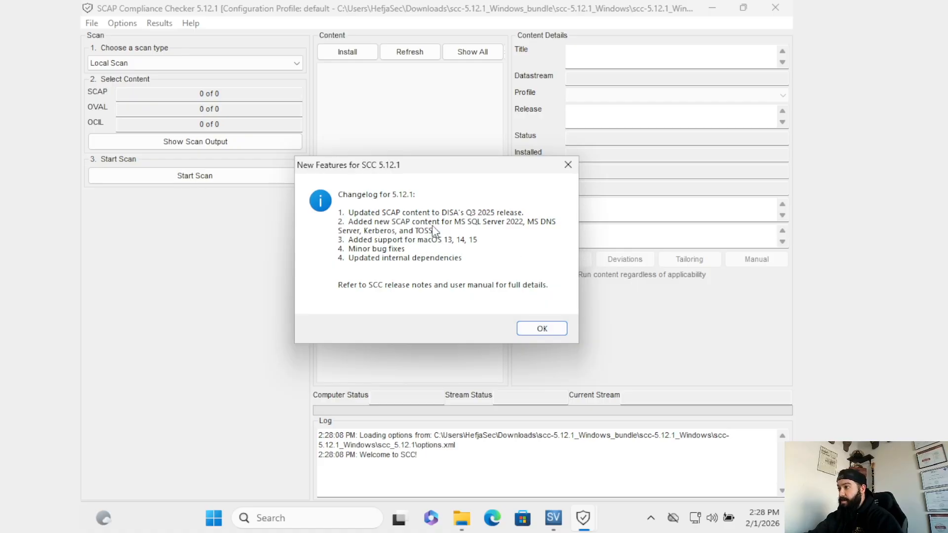
click(540, 326)
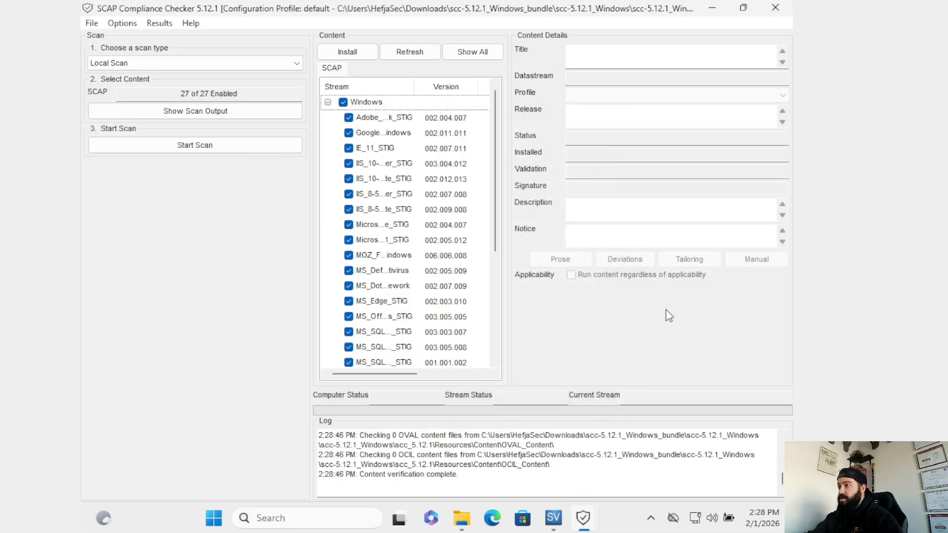
drag(414, 86, 502, 94)
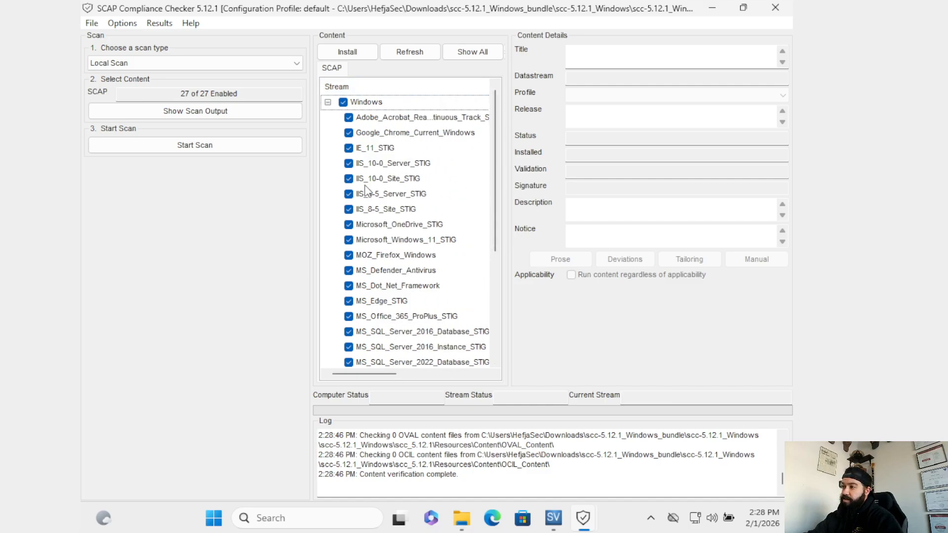
Step: Disable all Windows content streams and enable only Microsoft_Windows_11_STIG for the scan
click(344, 102)
scroll(435, 225, down, 1)
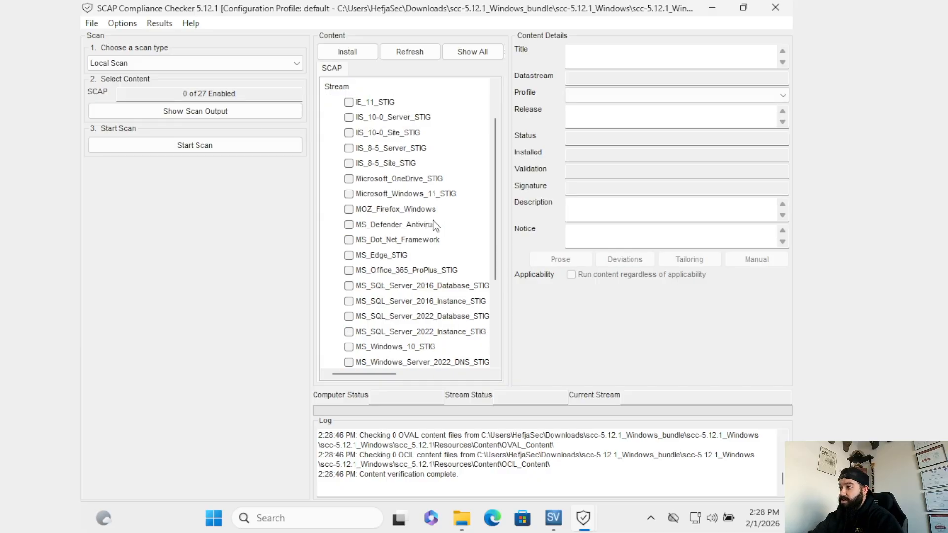
scroll(436, 225, down, 2)
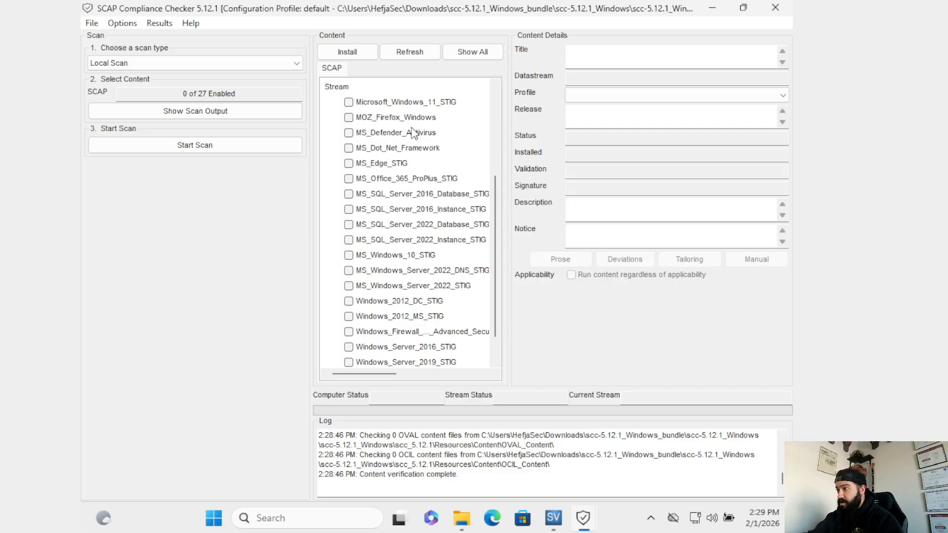
click(350, 102)
scroll(364, 140, up, 3)
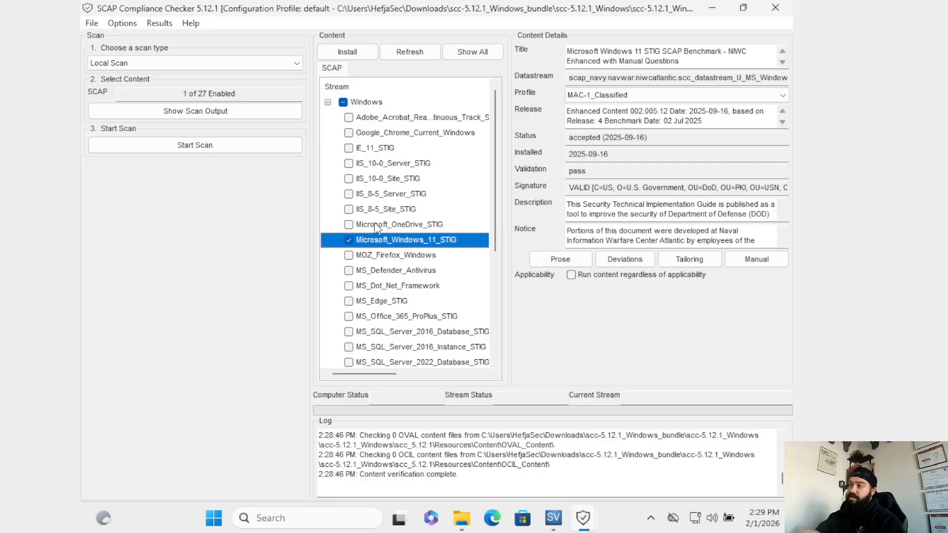
click(352, 51)
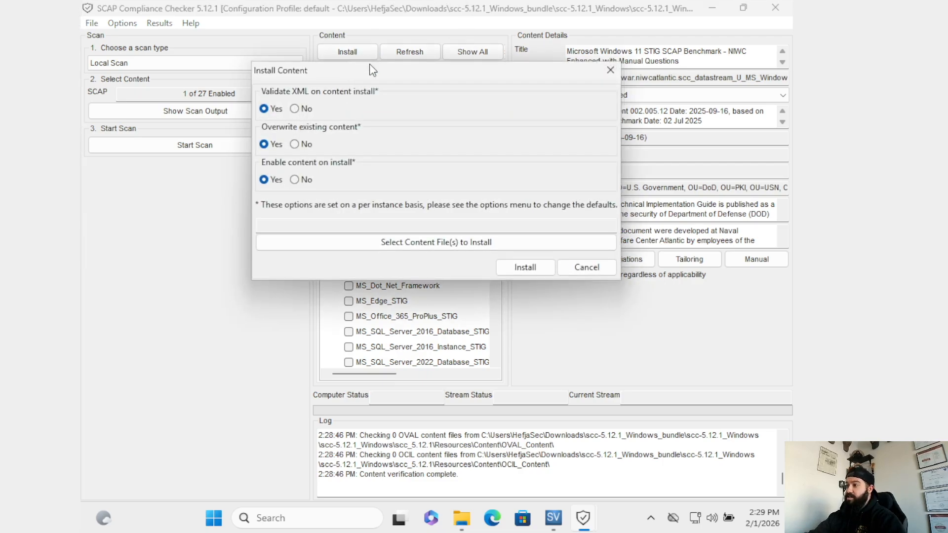
click(390, 242)
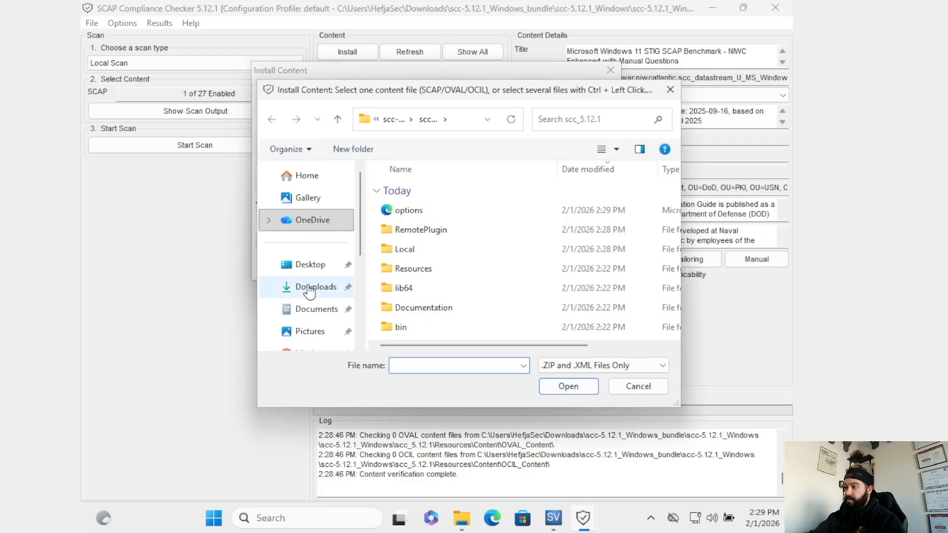
click(310, 288)
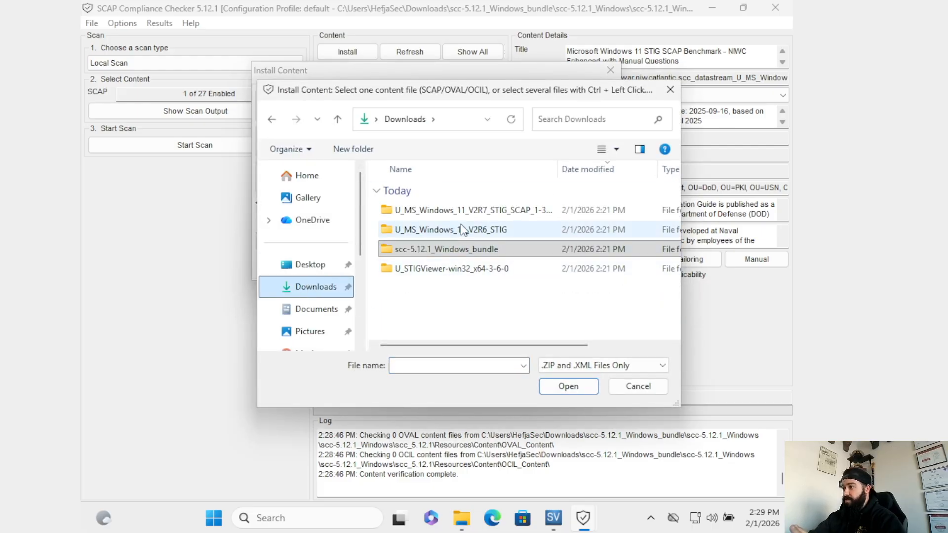
double_click(484, 209)
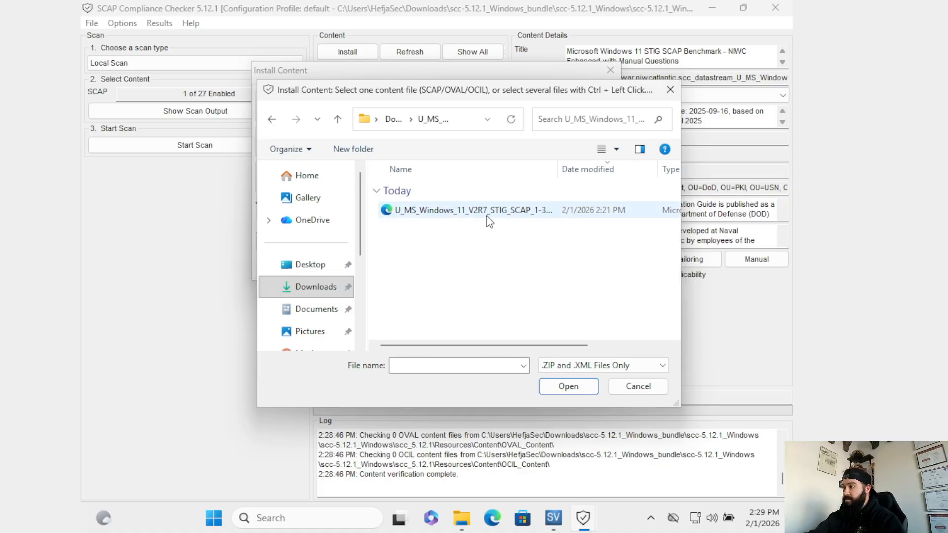
click(489, 221)
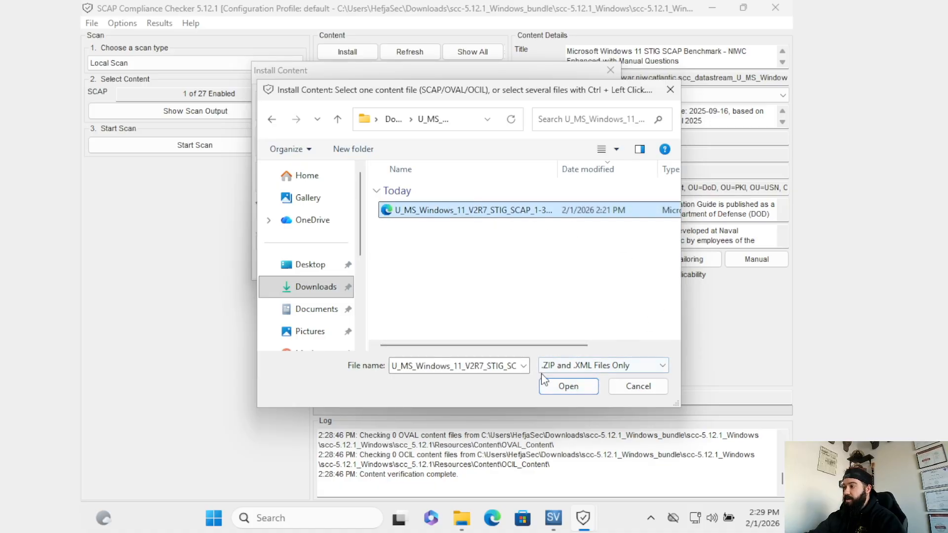
click(648, 388)
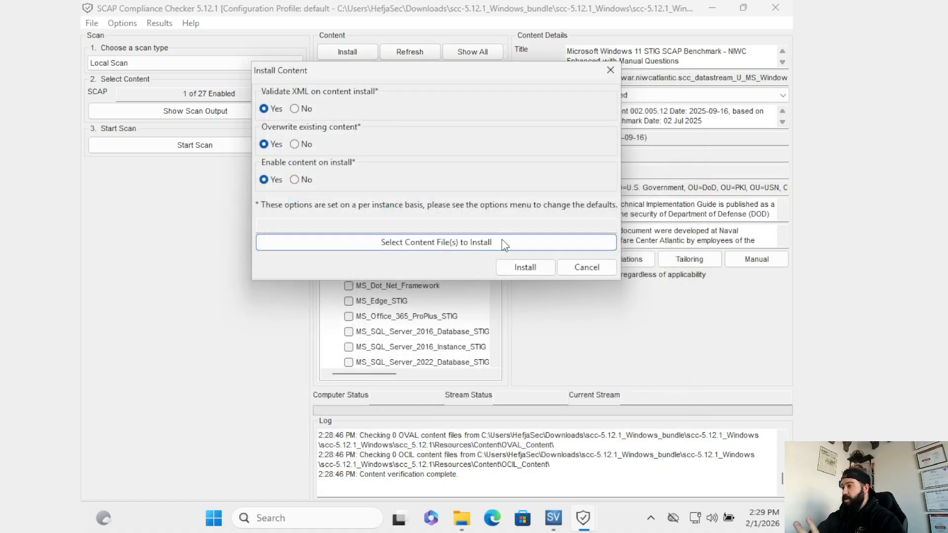
click(611, 70)
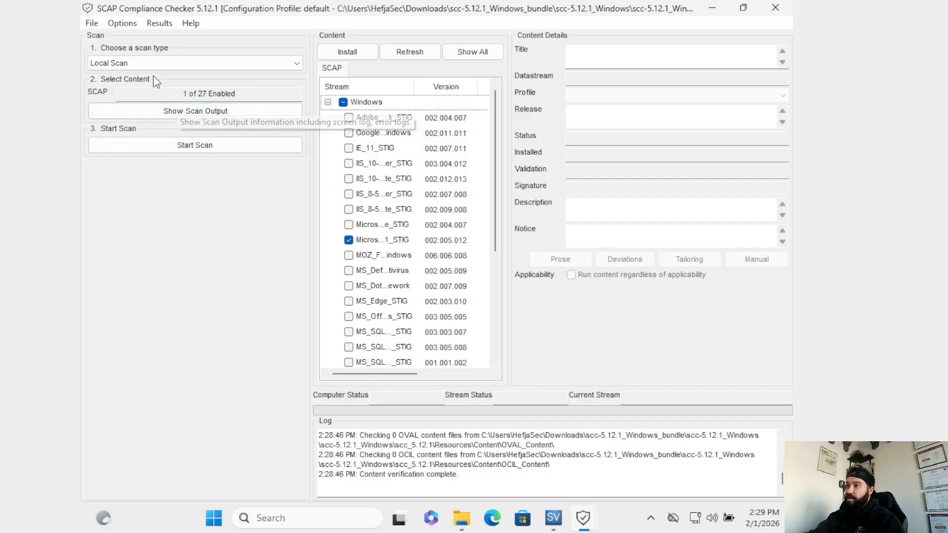
Step: Keep the scan type as Local Scan and start the scan, continuing past the unanswered manual questions warning
click(200, 68)
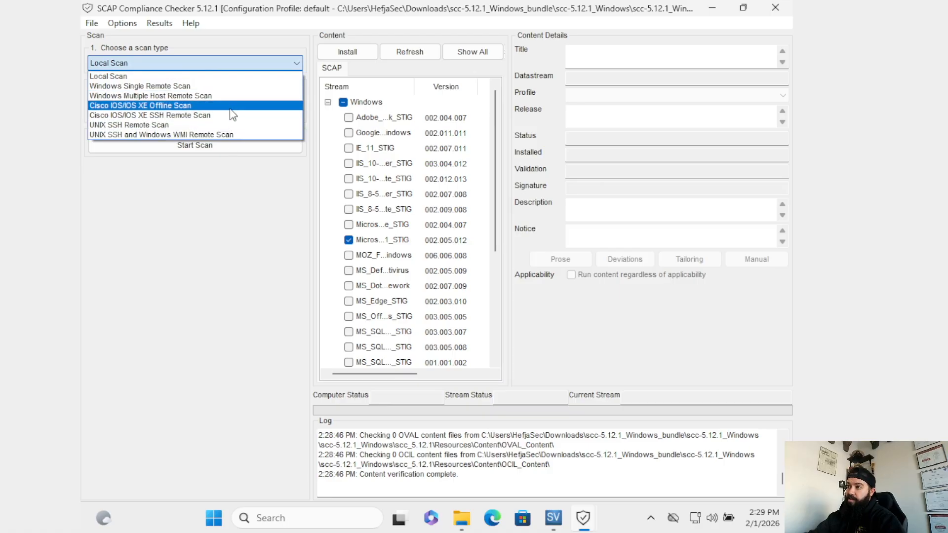
click(237, 81)
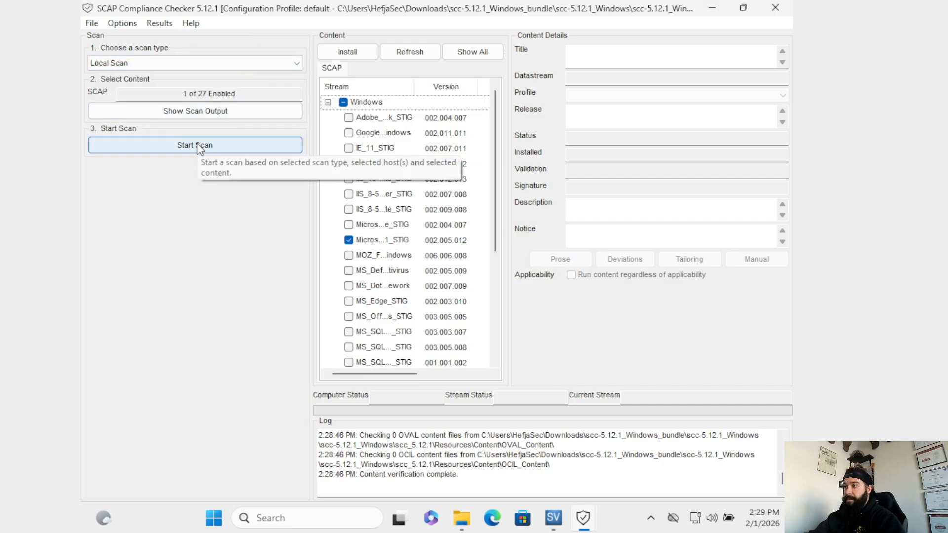
click(217, 146)
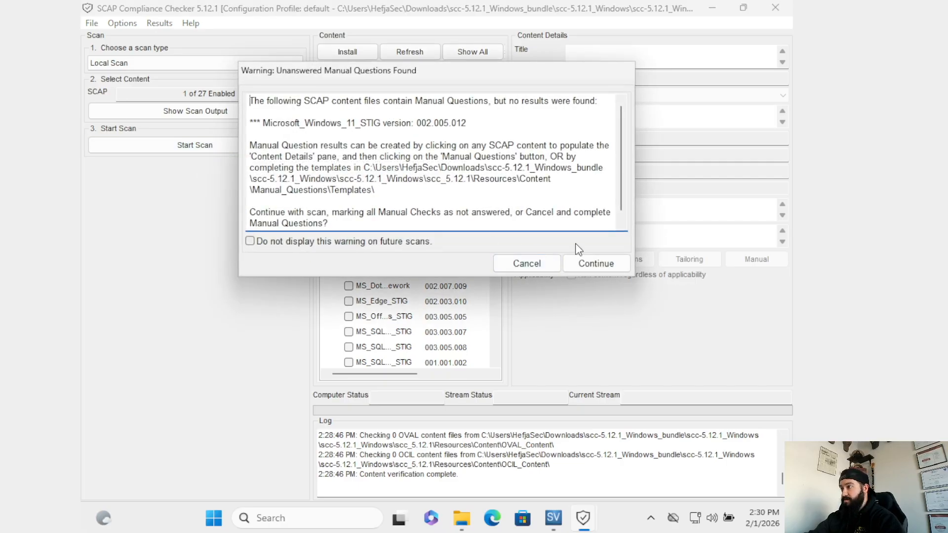
click(605, 268)
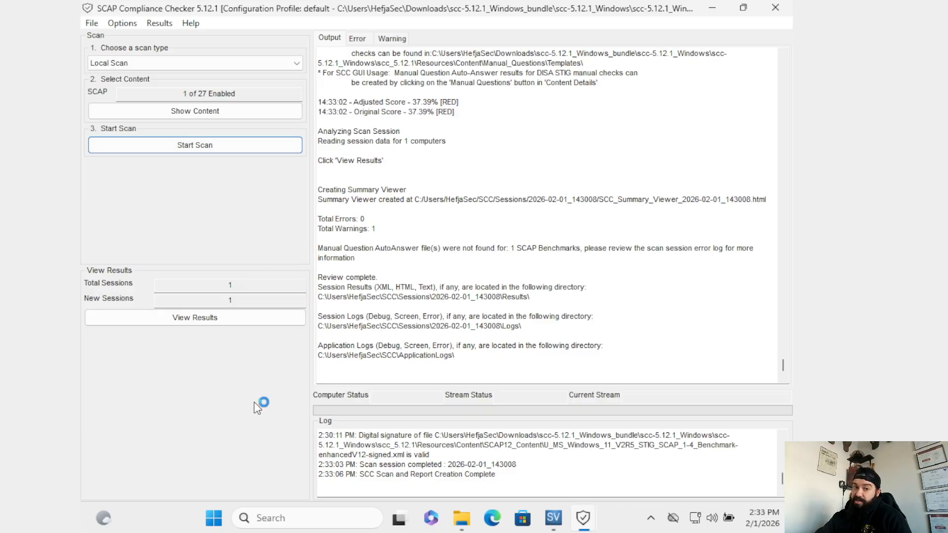
Step: View the results of the completed scan session and open its All Settings HTML report
click(253, 320)
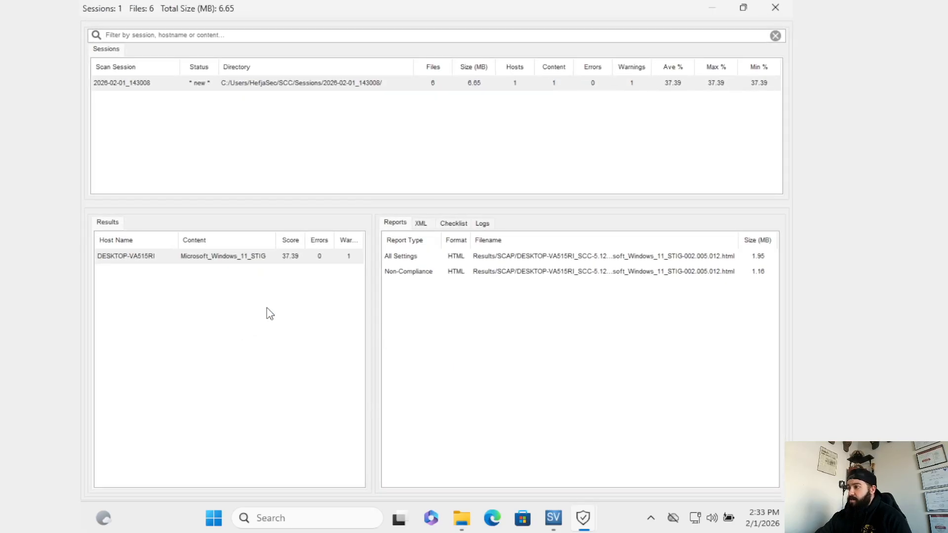
click(447, 259)
click(474, 271)
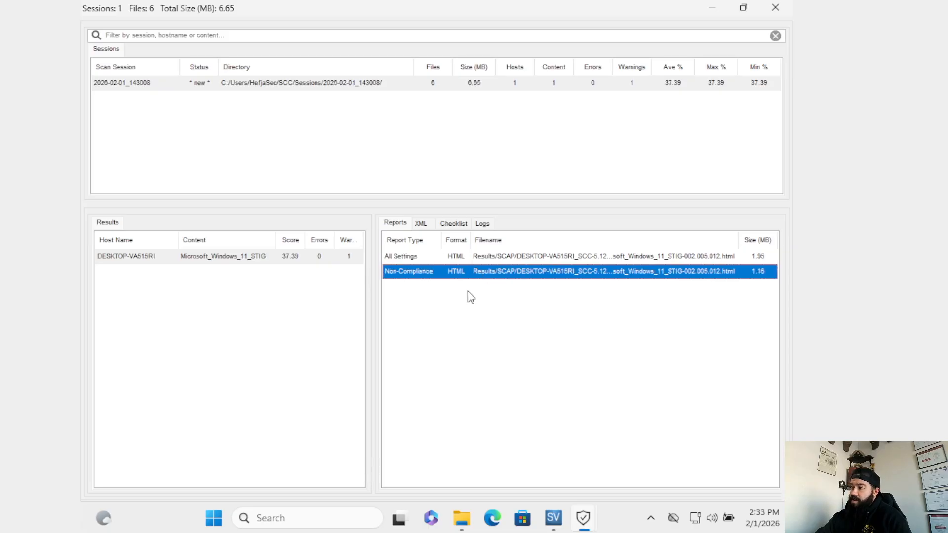
double_click(473, 256)
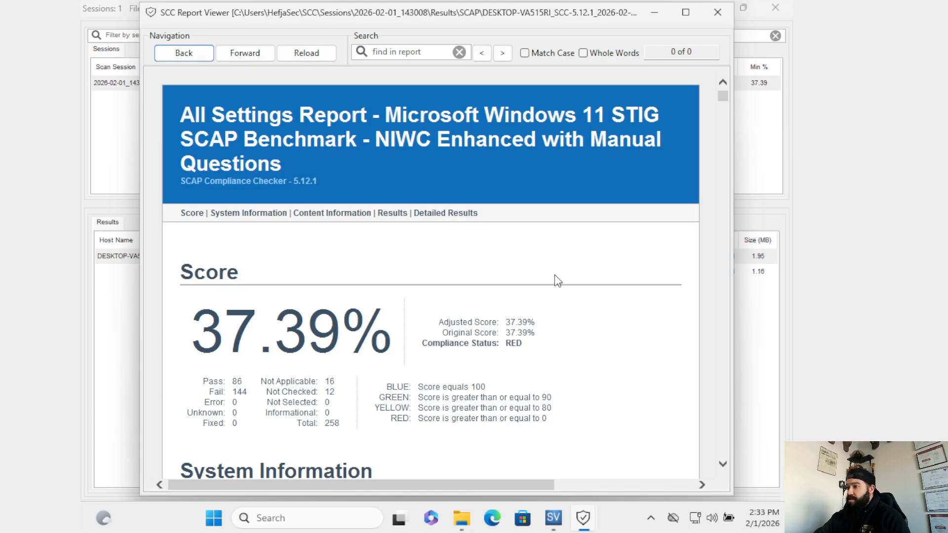
Step: Examine the report's compliance score, system information and content information, and close the report
scroll(560, 271, down, 1)
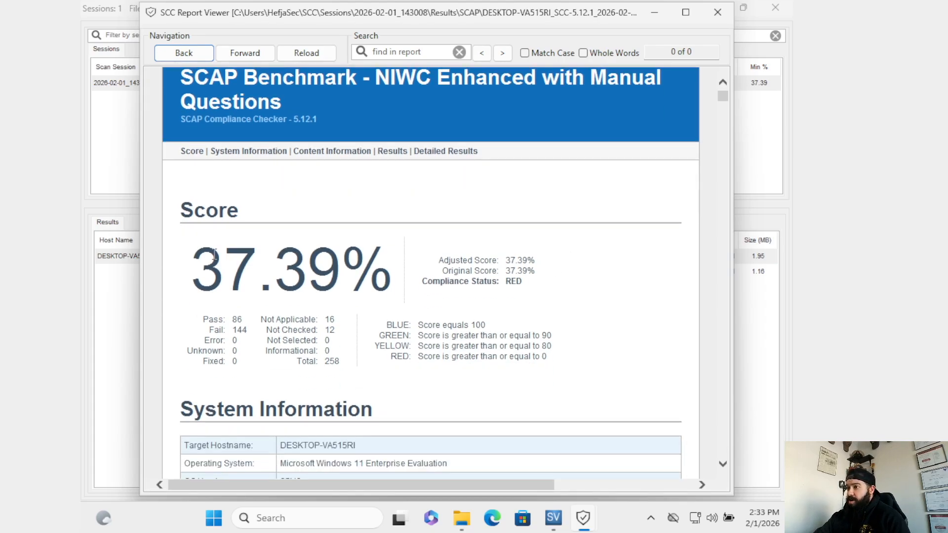
scroll(543, 279, down, 1)
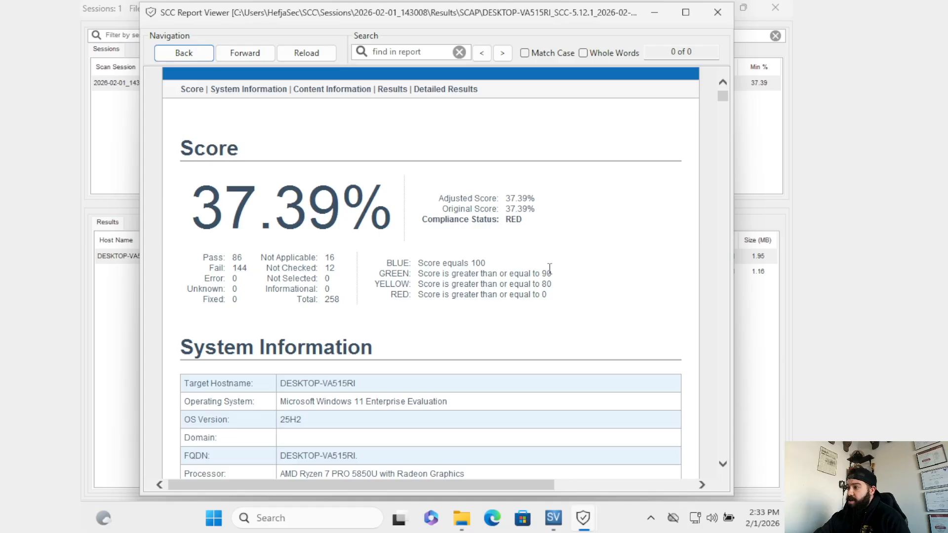
scroll(550, 268, down, 1)
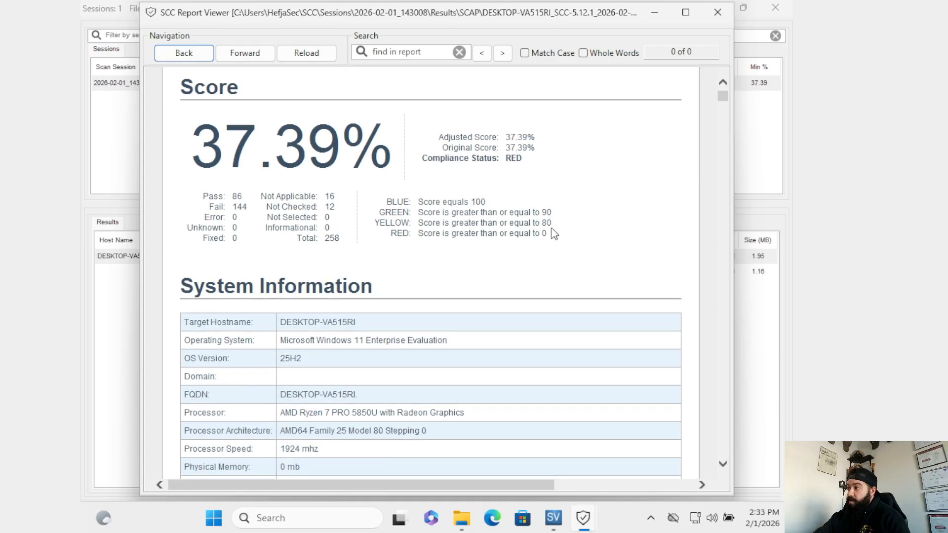
scroll(559, 219, down, 3)
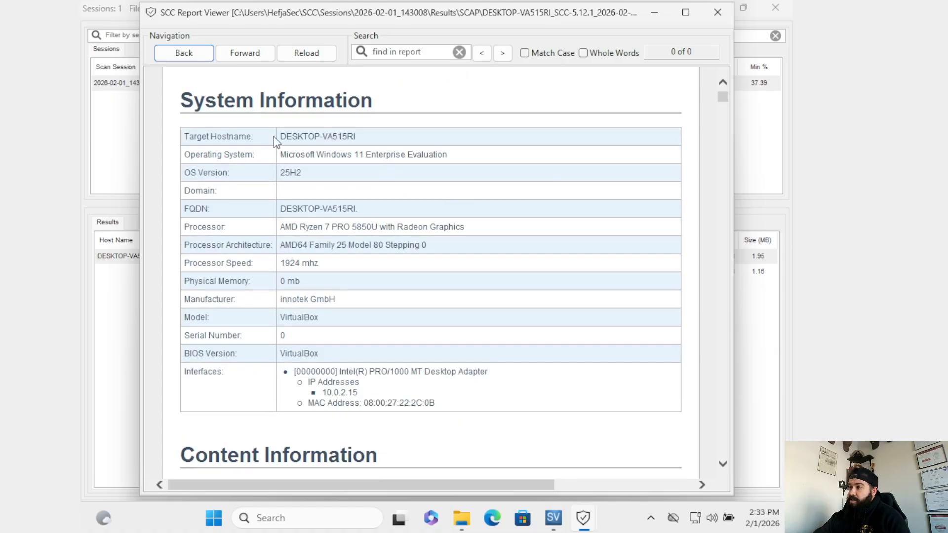
drag(339, 173, 275, 180)
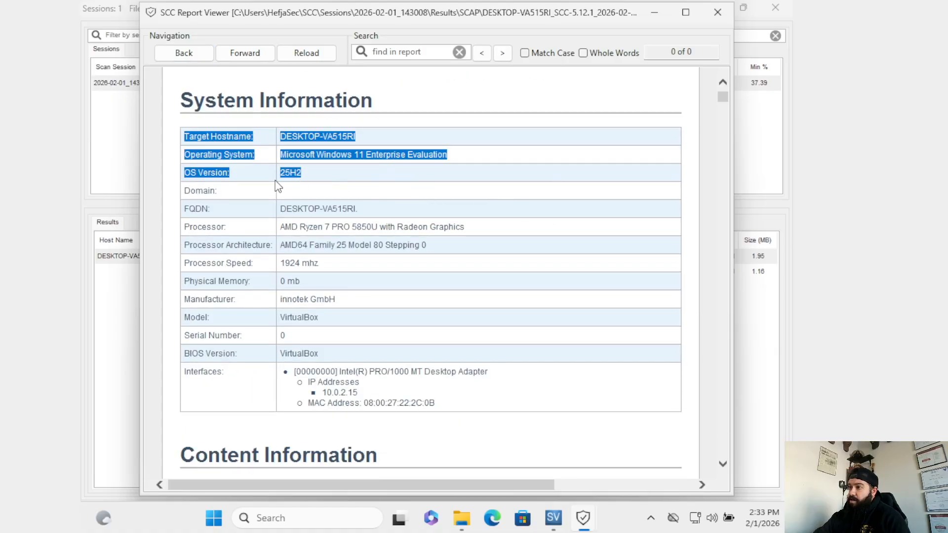
click(461, 192)
scroll(476, 195, down, 1)
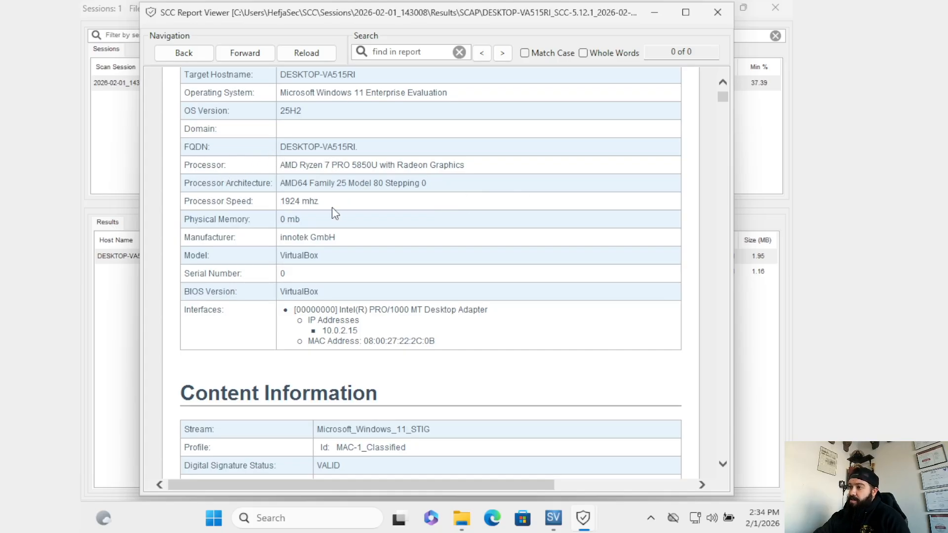
scroll(502, 203, down, 2)
scroll(496, 230, down, 3)
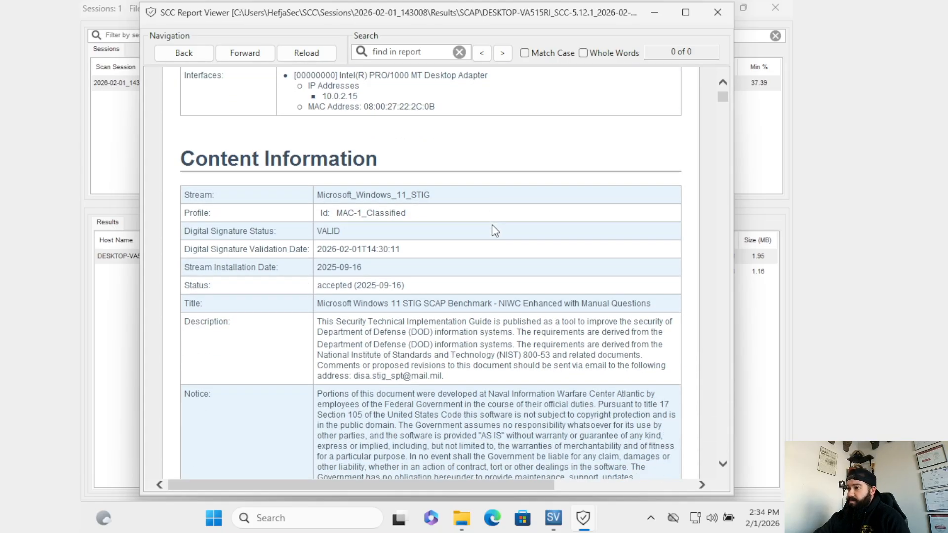
scroll(553, 213, up, 5)
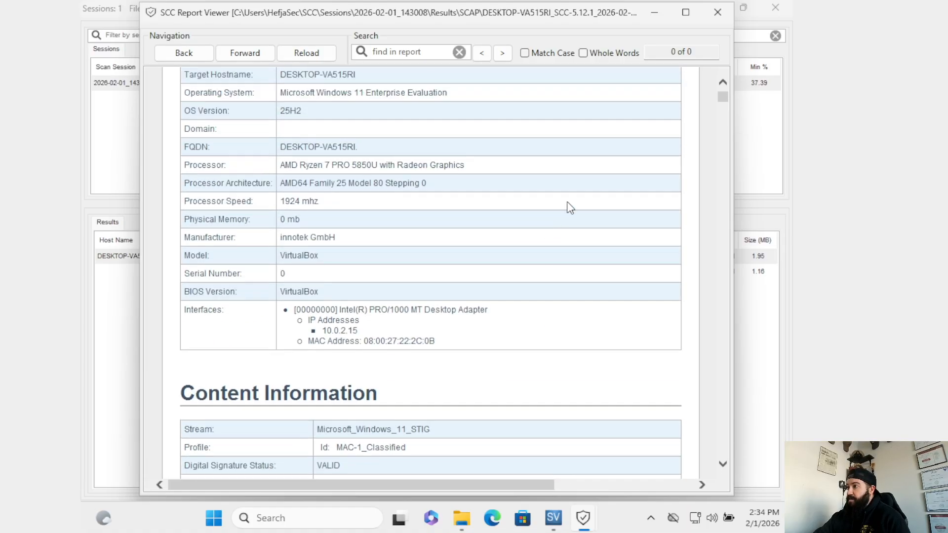
click(717, 14)
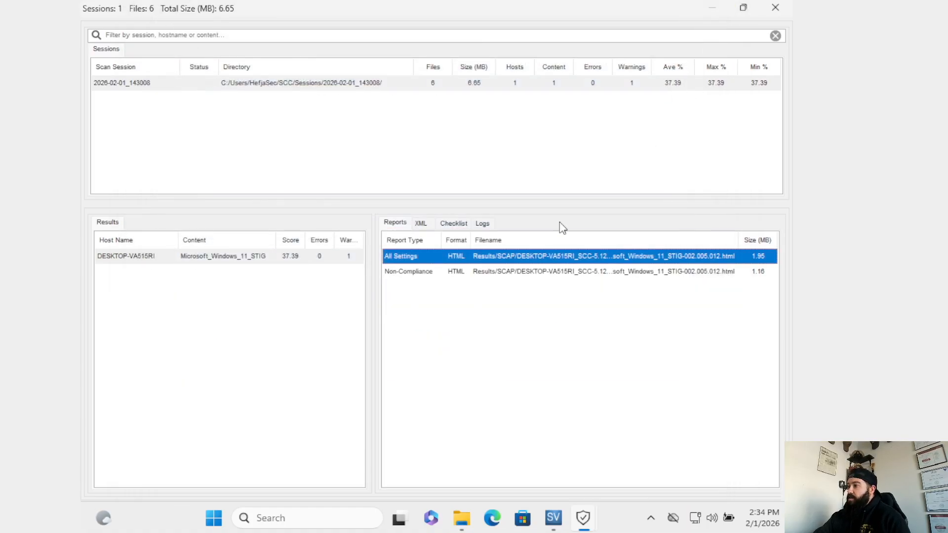
Step: Open the session's XCCDF Results XML file, look through its contents and close it
click(428, 225)
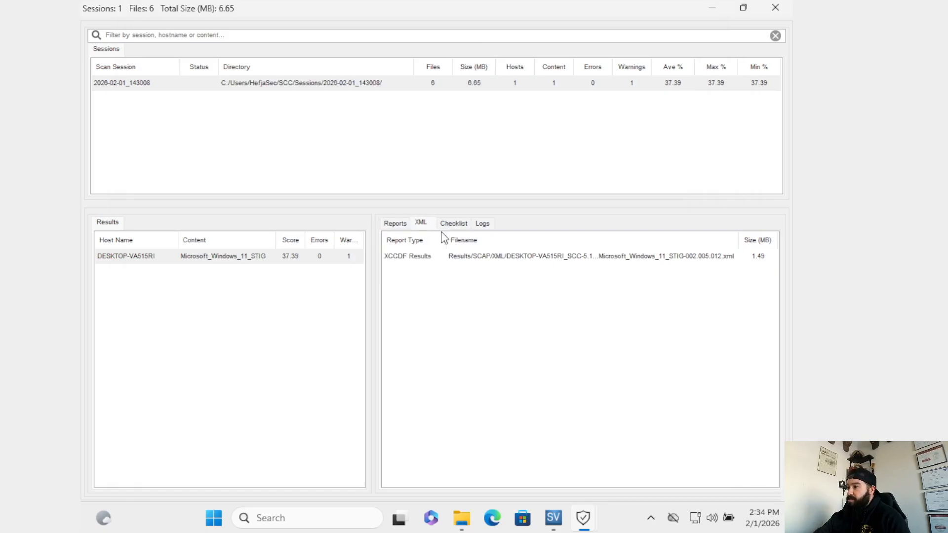
click(458, 261)
double_click(458, 262)
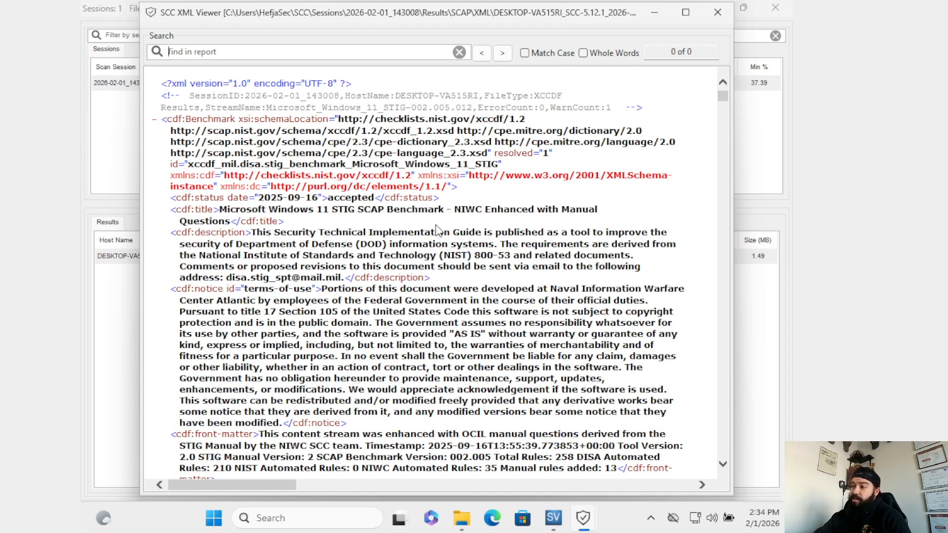
scroll(452, 227, down, 10)
scroll(453, 227, down, 7)
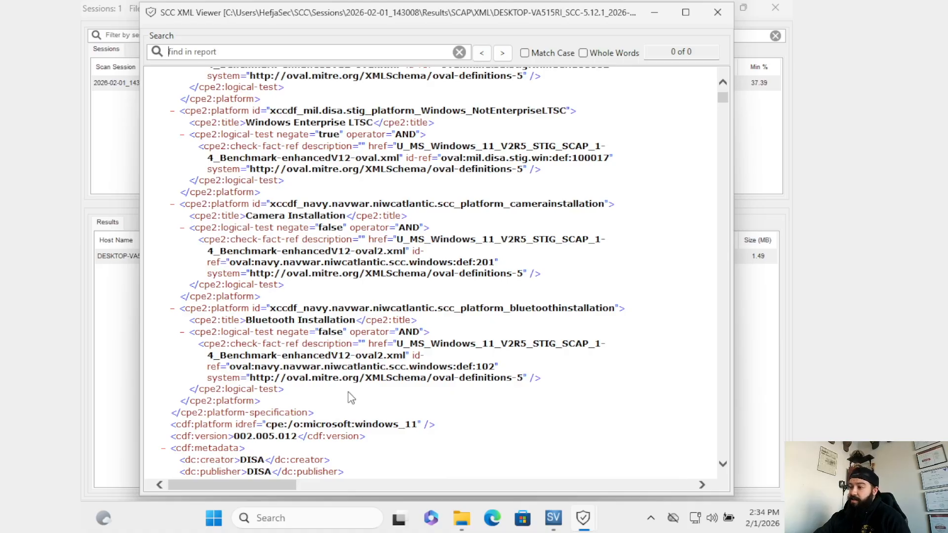
scroll(451, 304, down, 3)
click(718, 12)
Step: Show the XCCDF Results file of the Windows 11 scan in its directory
right_click(431, 263)
click(407, 275)
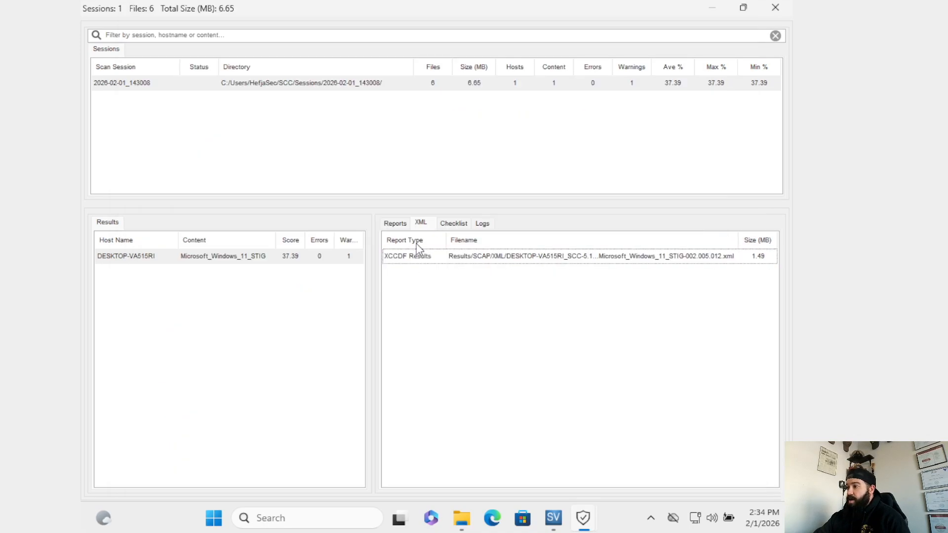
click(419, 256)
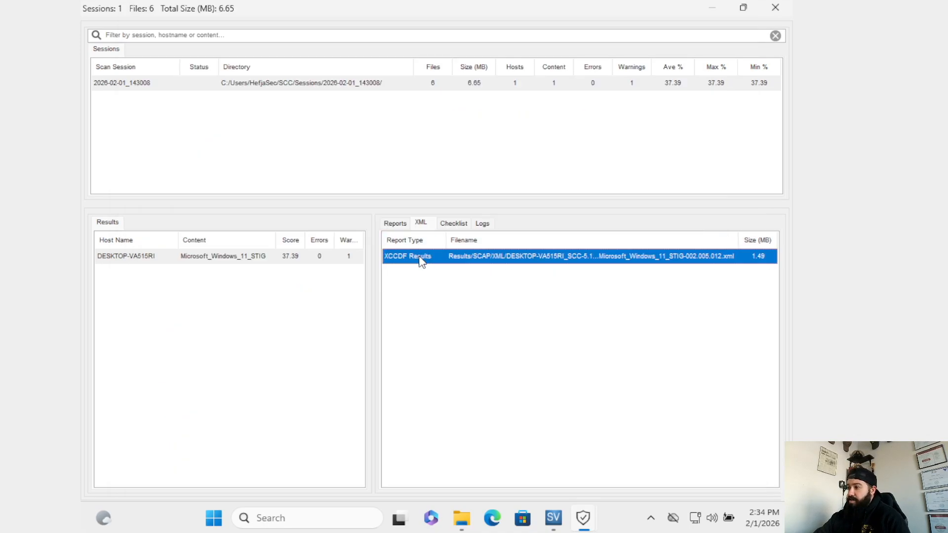
right_click(421, 263)
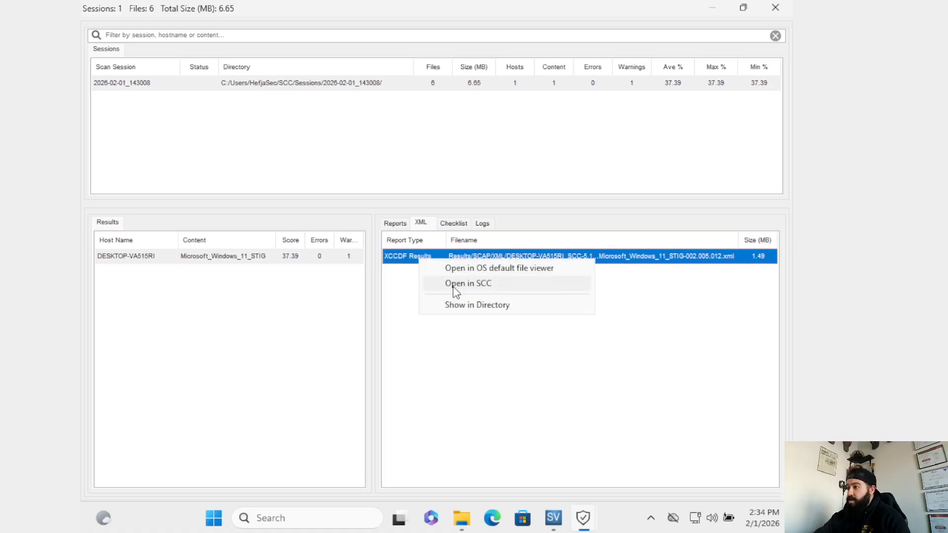
click(455, 306)
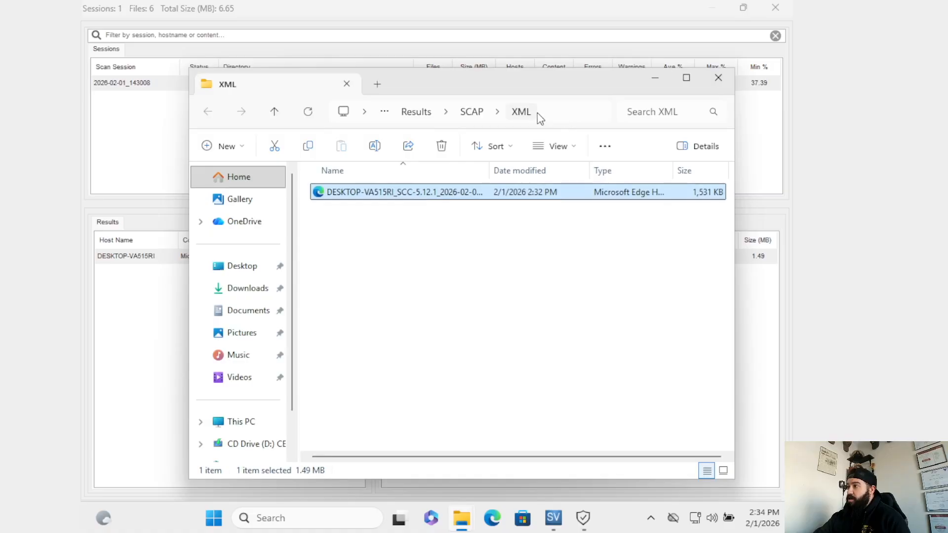
Step: Copy the full path of the XML results folder
click(539, 113)
right_click(543, 113)
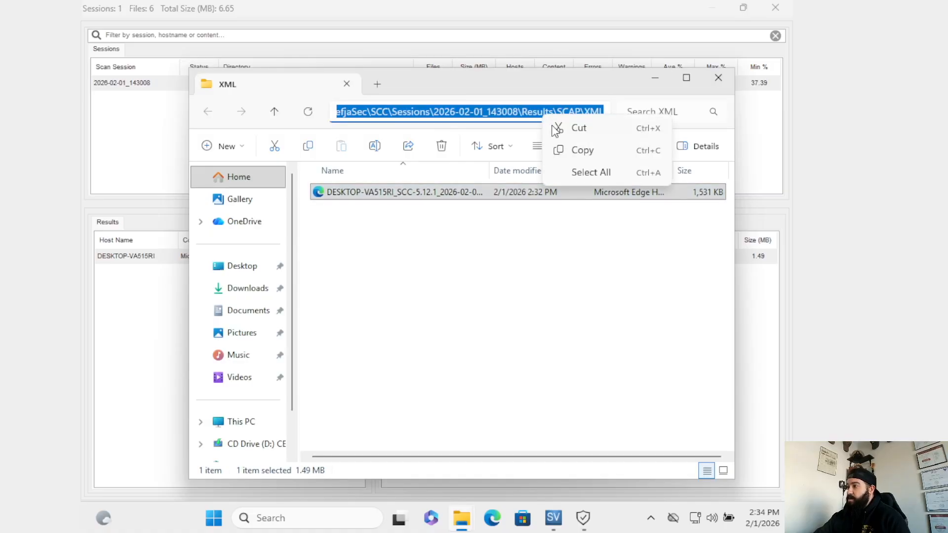
click(578, 151)
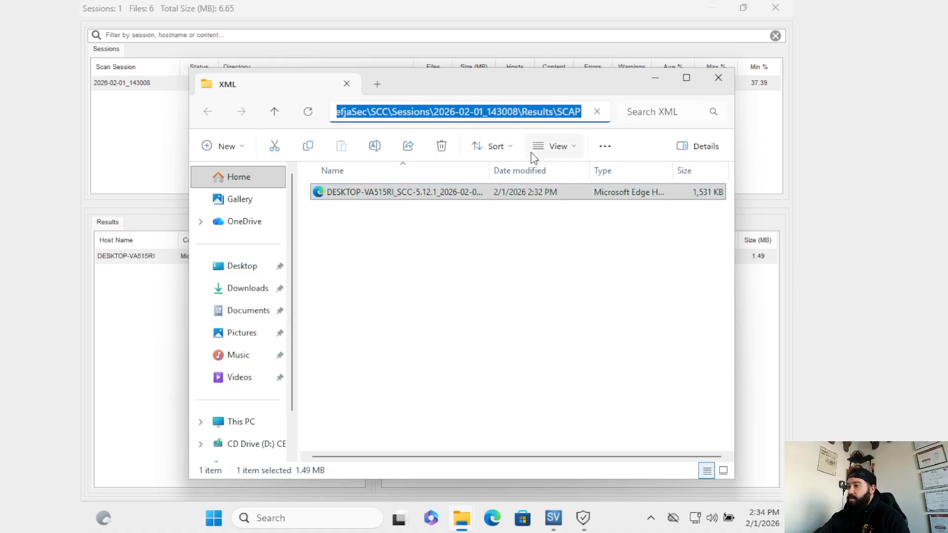
Step: Close the XML results folder window and switch to the Windows 11 checklist in STIG Viewer
click(482, 225)
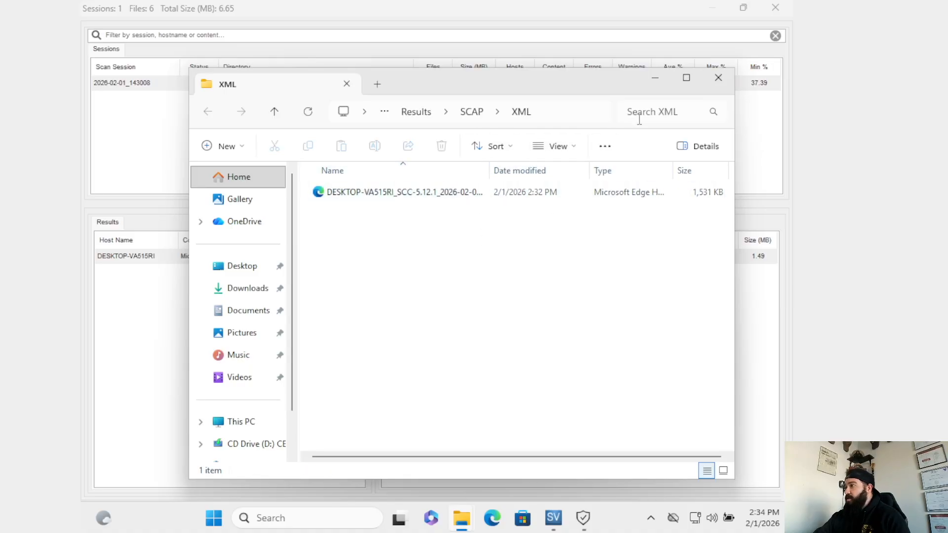
click(719, 78)
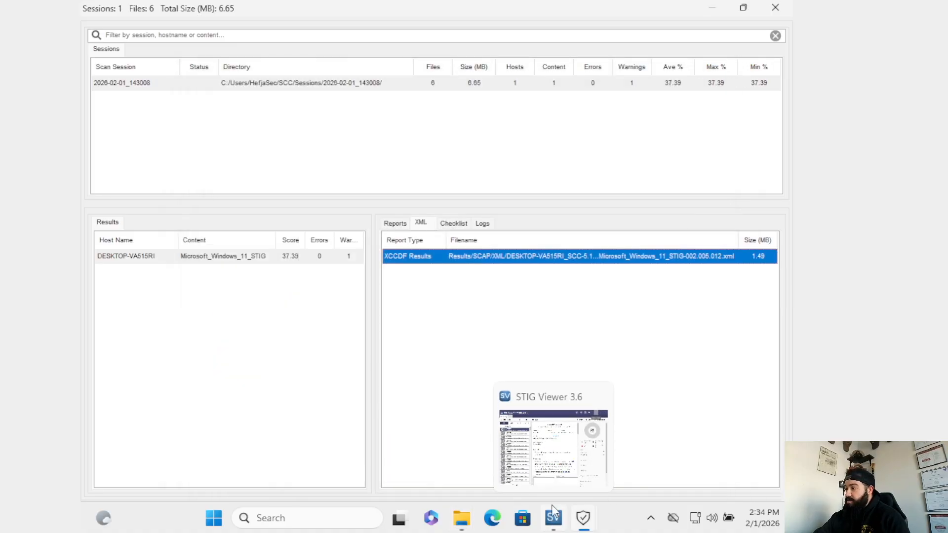
click(556, 452)
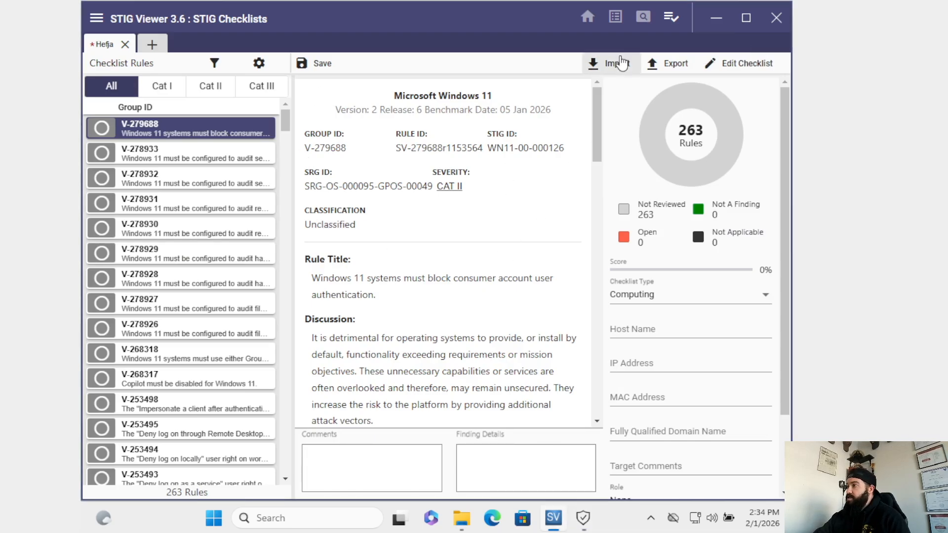
Step: Load the scan's XCCDF results file into the checklist from the copied XML results folder path
click(607, 68)
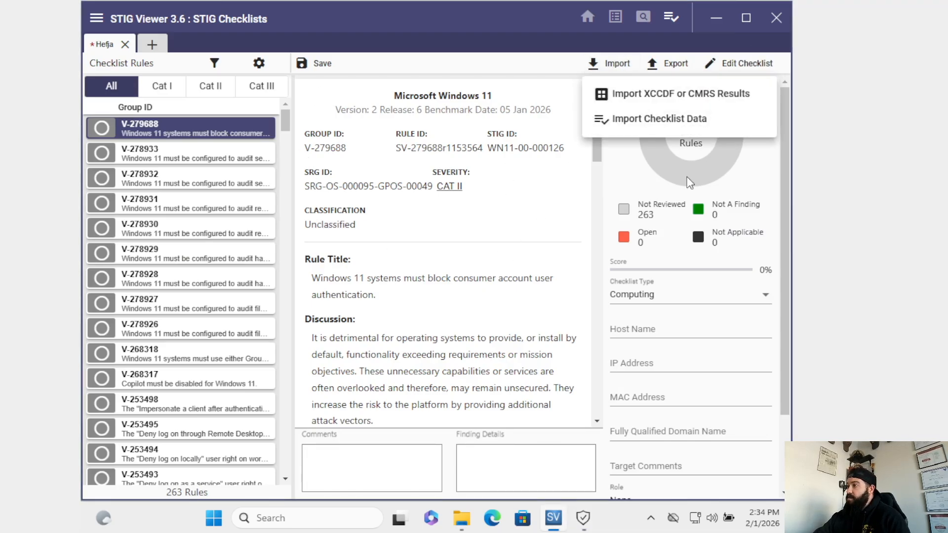
click(661, 94)
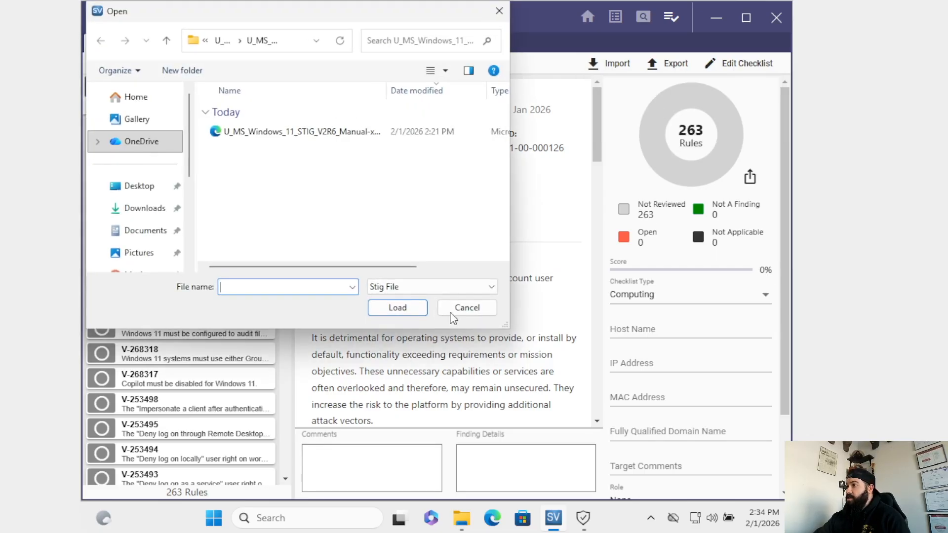
click(299, 41)
right_click(296, 43)
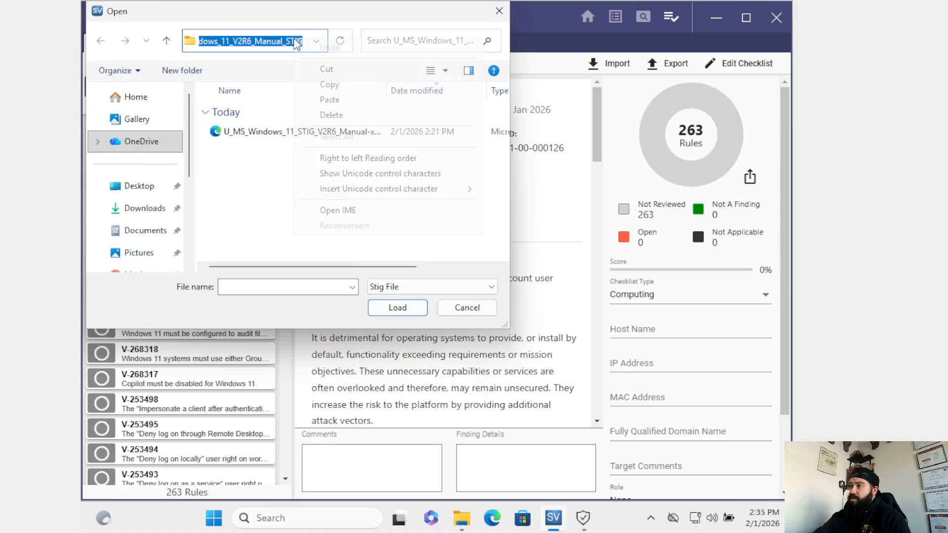
click(339, 104)
key(Return)
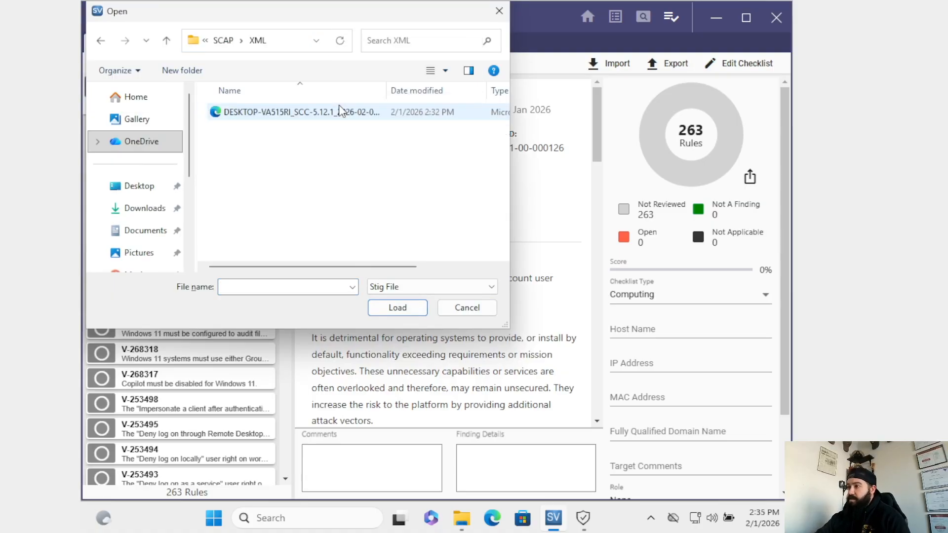
click(339, 105)
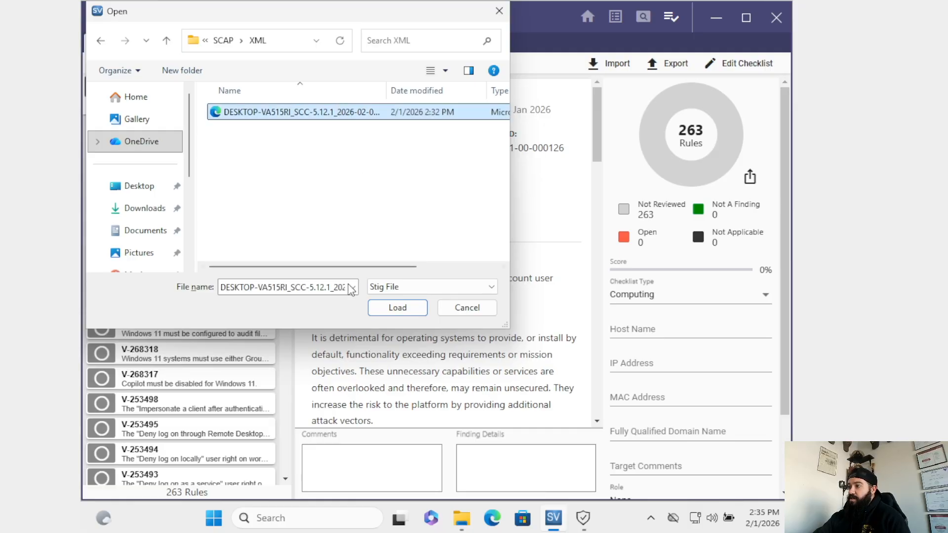
click(384, 309)
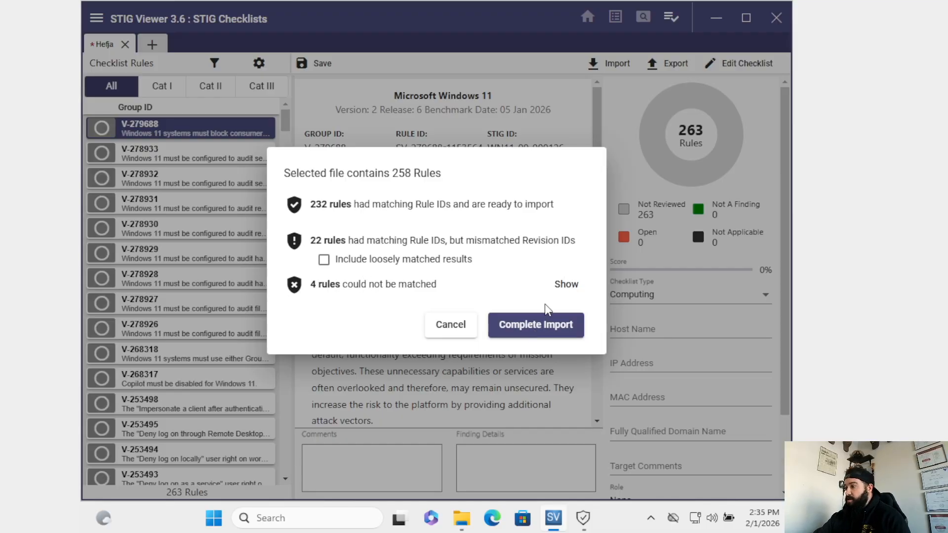
Step: List the unmatched rules, complete the import without loosely matched results, and look over the checklist's status summary and target fields
click(564, 286)
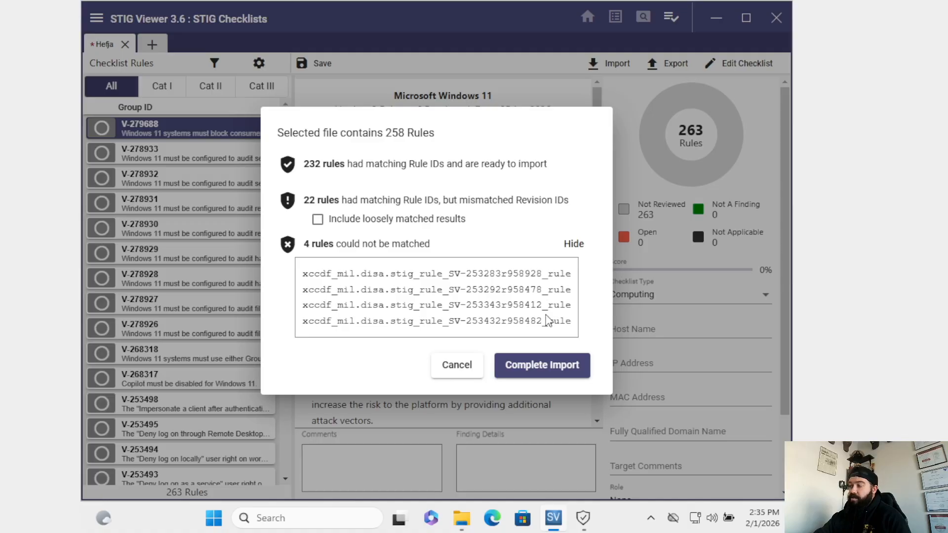
click(558, 370)
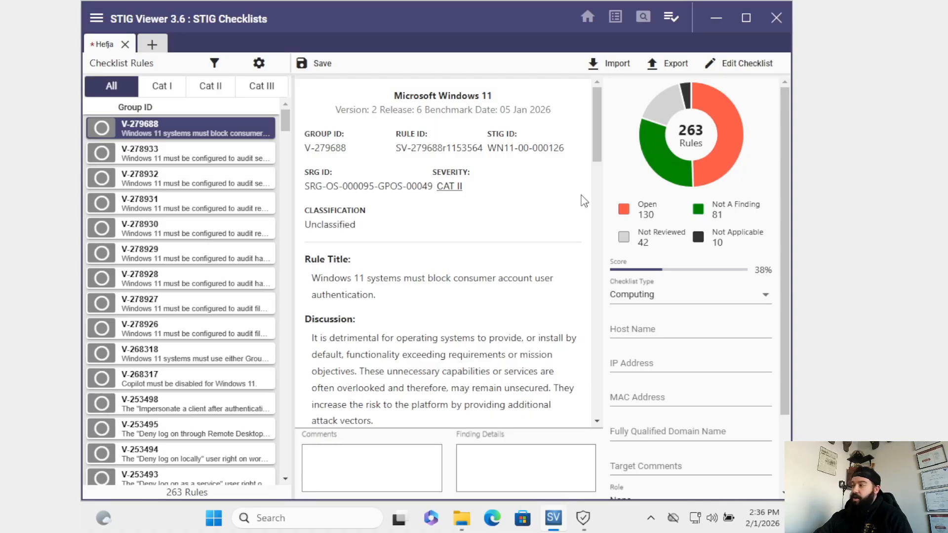
scroll(661, 267, down, 2)
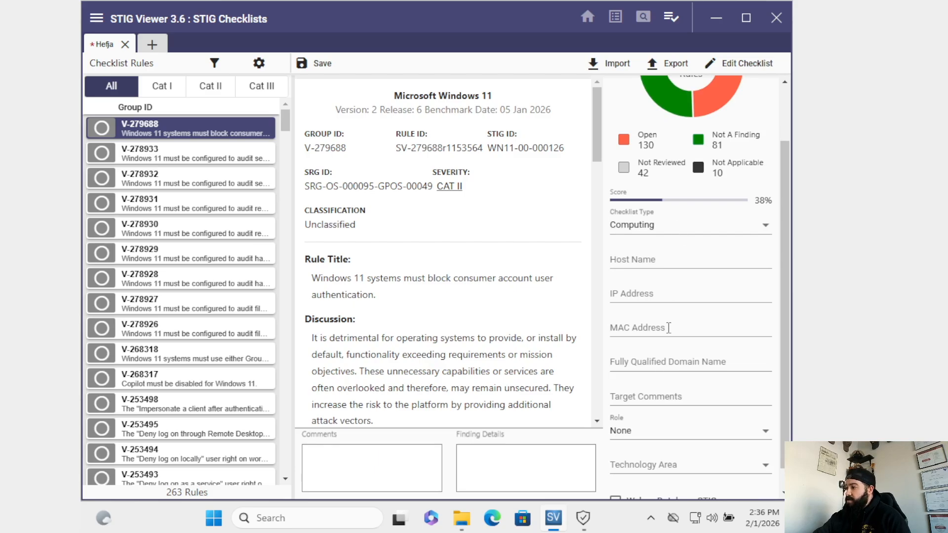
scroll(668, 351, down, 1)
scroll(672, 419, up, 2)
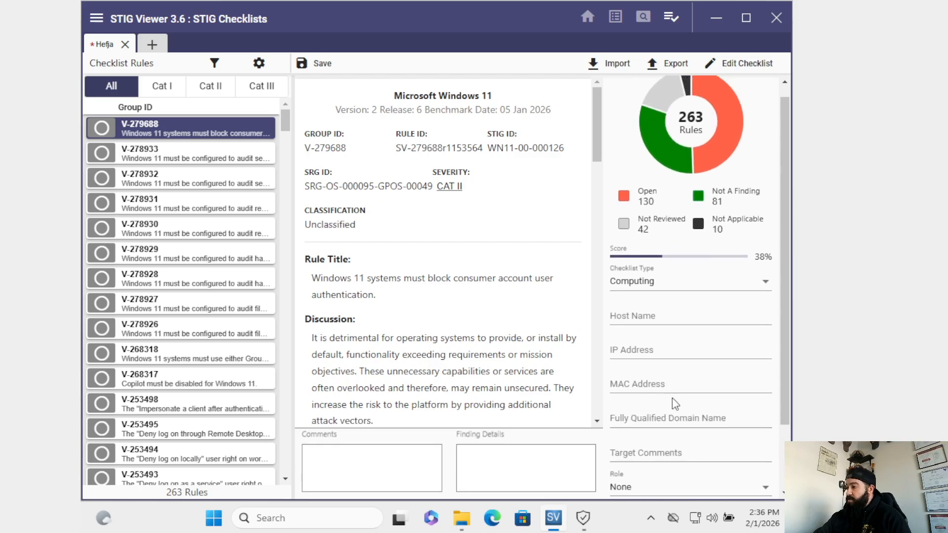
scroll(675, 404, up, 1)
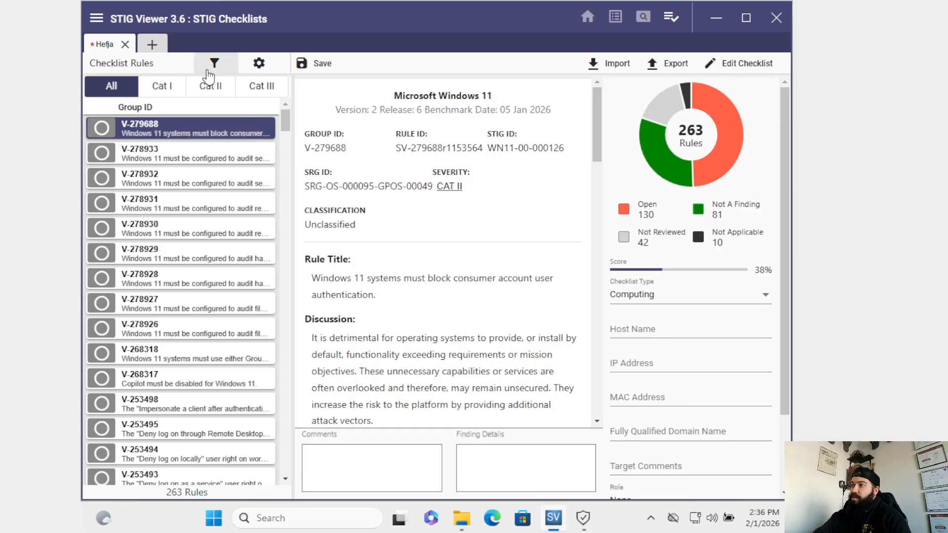
Step: Filter the checklist rules to content containing "lockout" and show rule V-253299
click(214, 63)
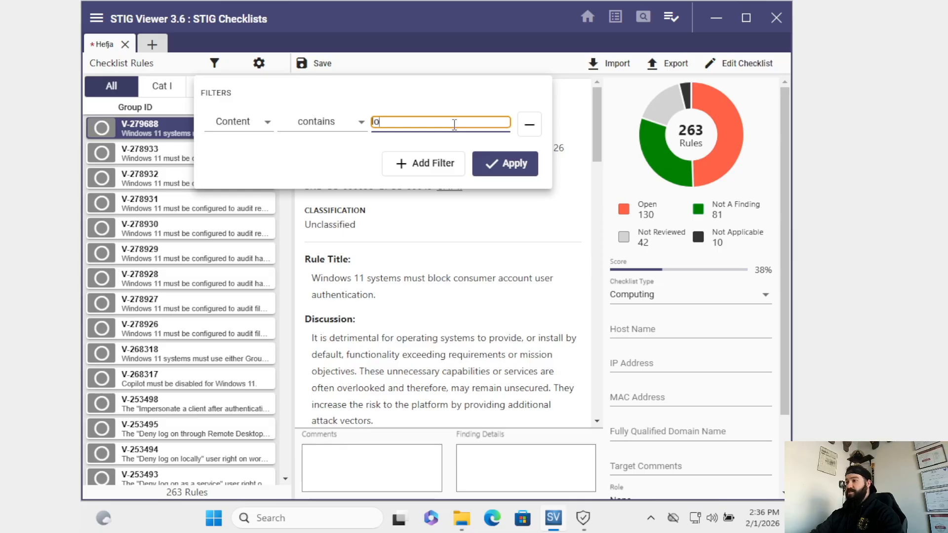
text(lockout)
key(Return)
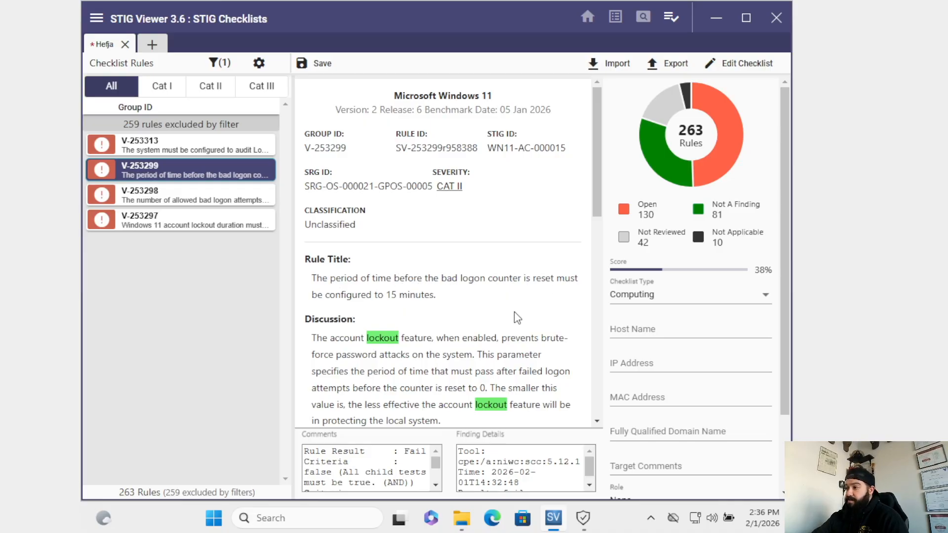
Step: Open the Local Security Policy console by running secpol.msc
click(319, 515)
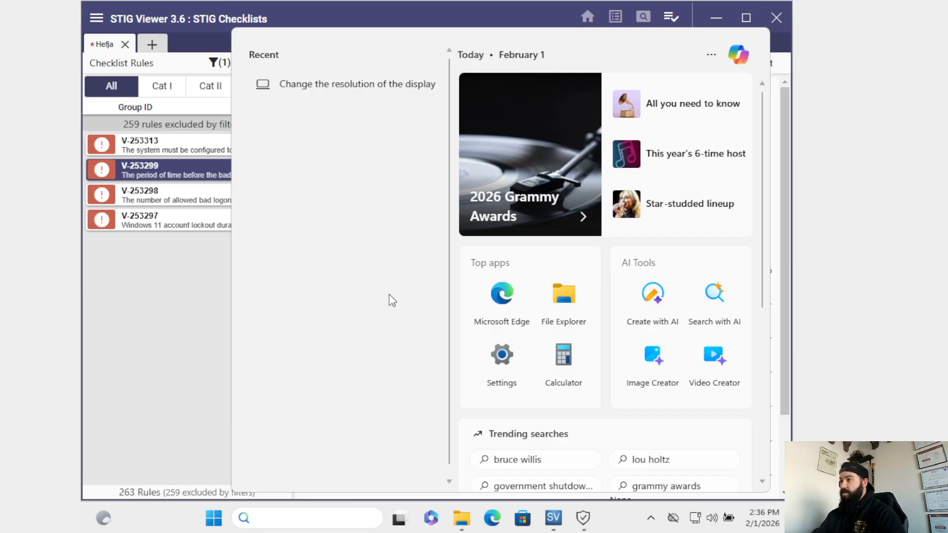
click(145, 302)
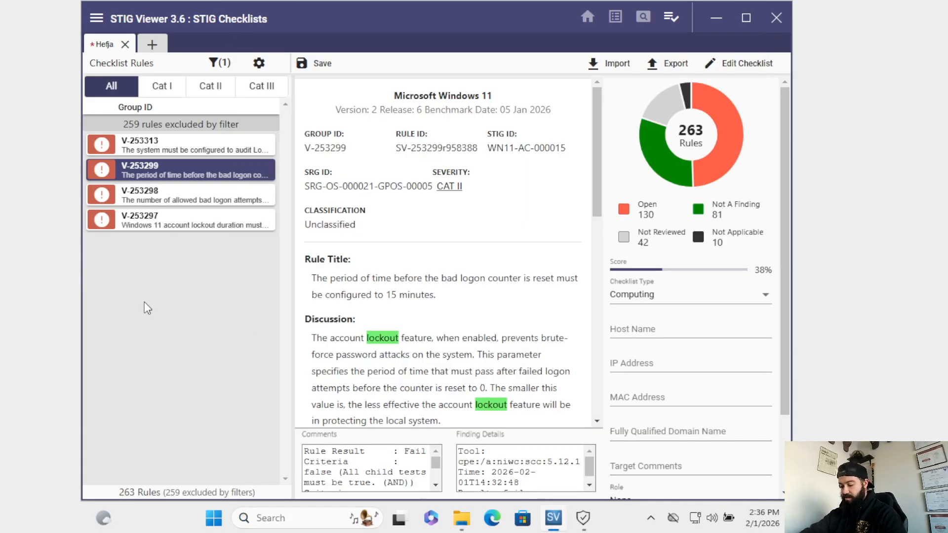
key(super+r)
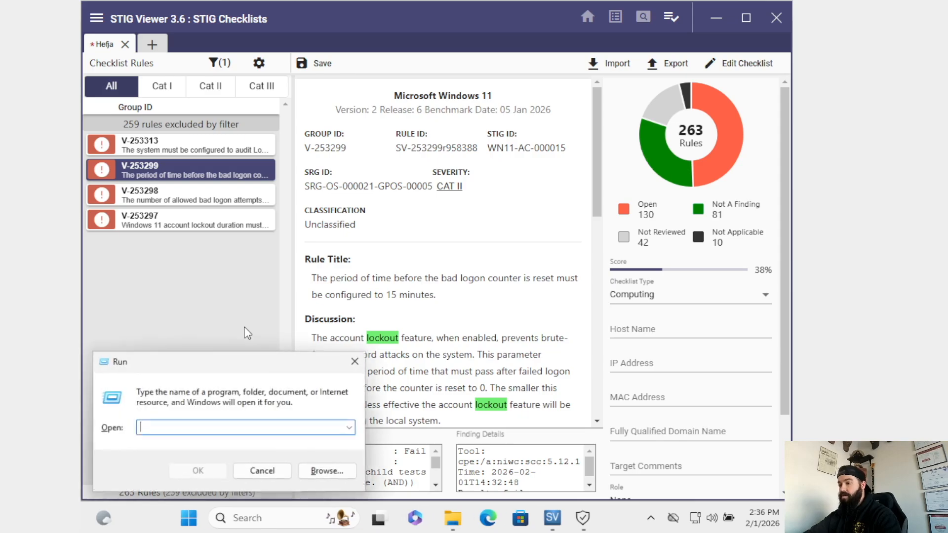
text(secpol)
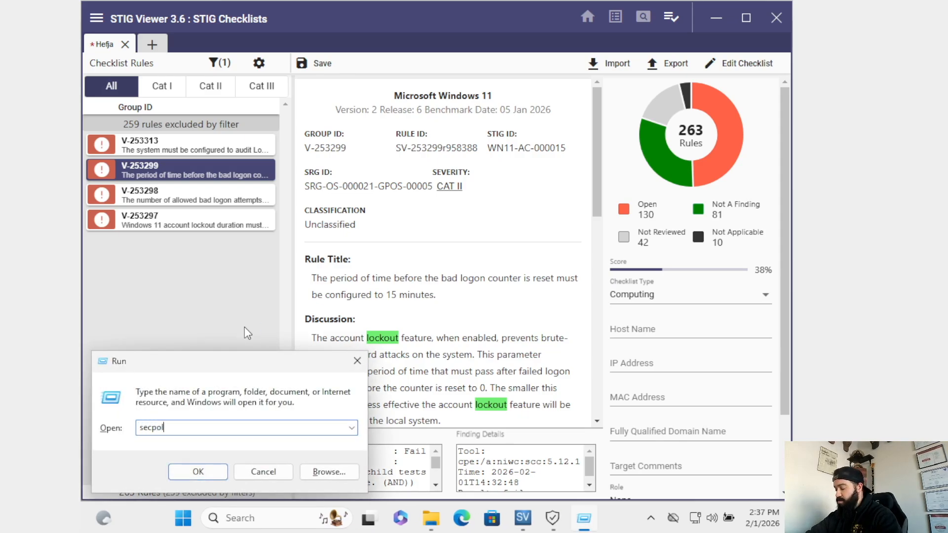
text(.msc)
key(Return)
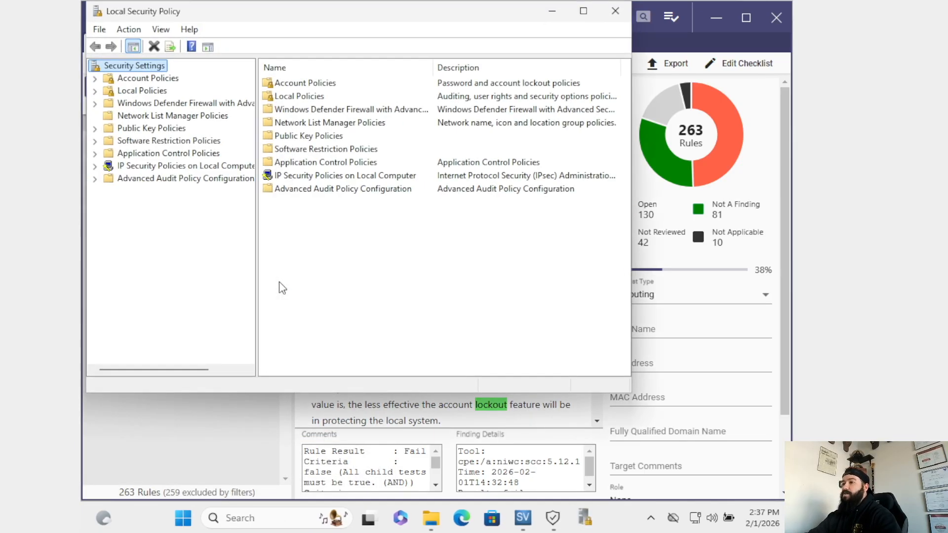
Step: Show the Account Lockout Policy settings under Account Policies and move the console below the checklist's rule title
click(95, 78)
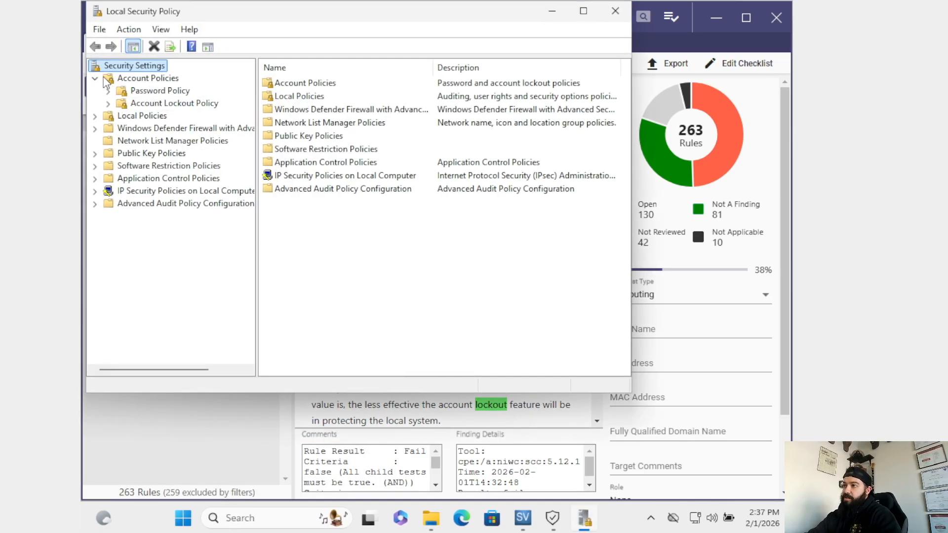
click(181, 104)
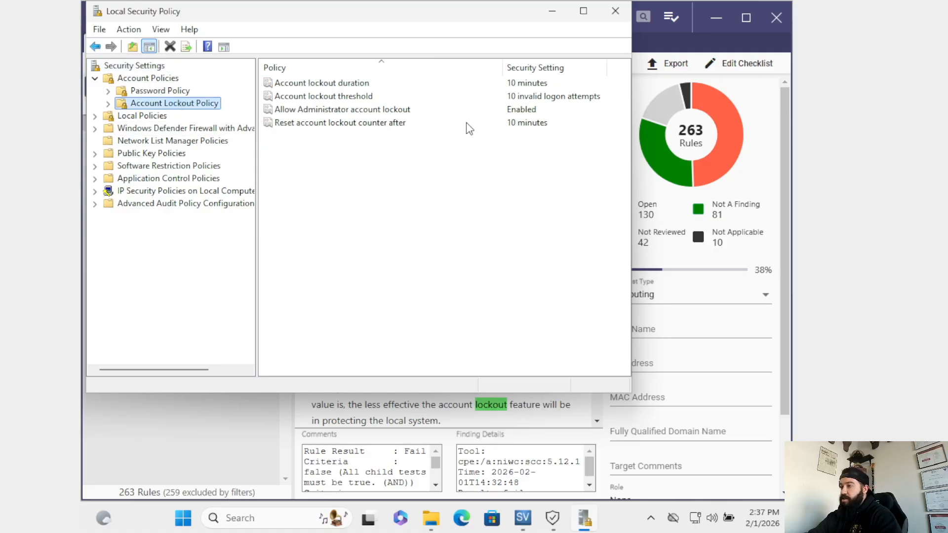
drag(441, 20, 501, 261)
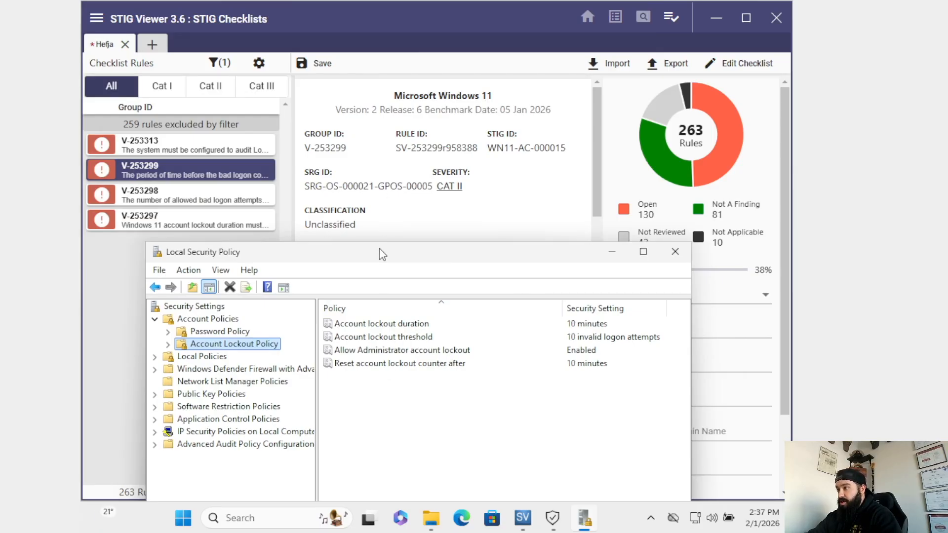
drag(378, 263, 344, 320)
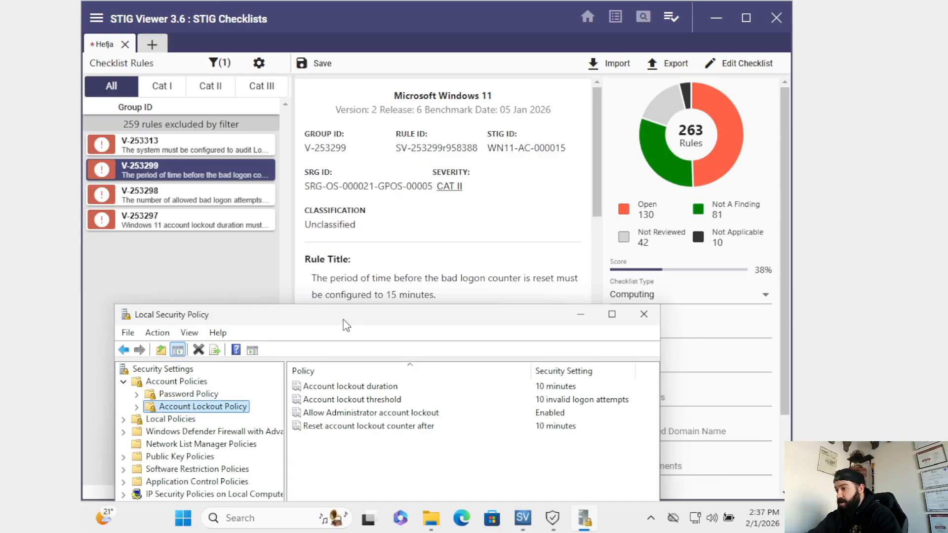
Step: Set "Reset account lockout counter after" to 15 minutes and accept the suggested account lockout duration of 15 minutes
click(371, 428)
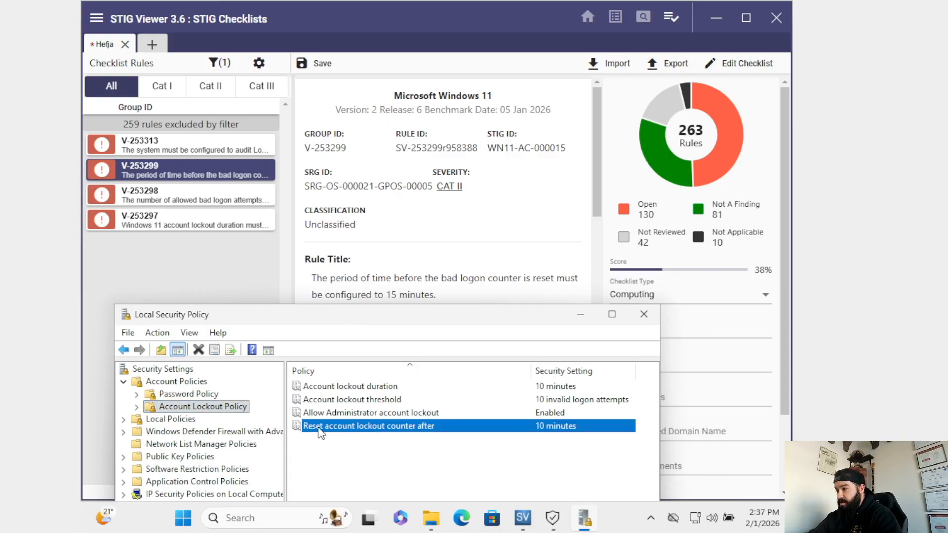
double_click(401, 427)
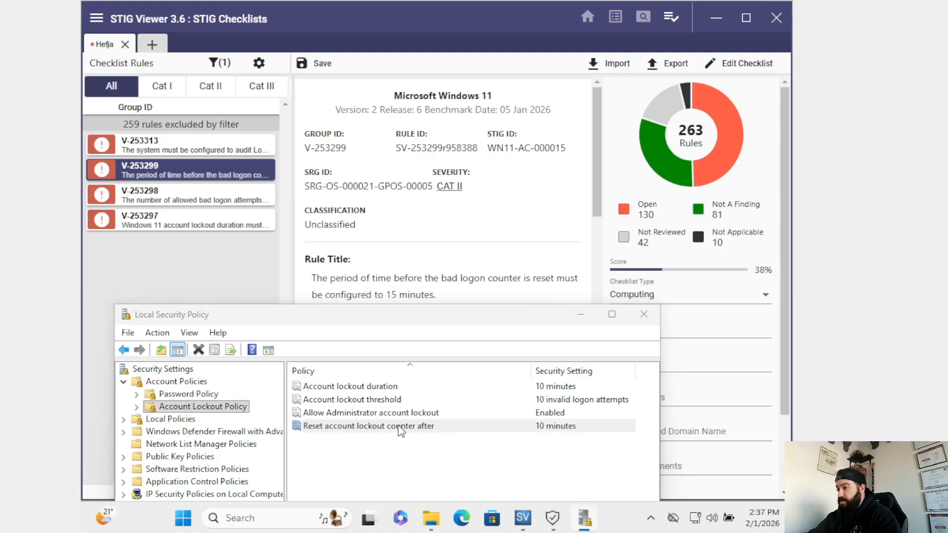
click(154, 121)
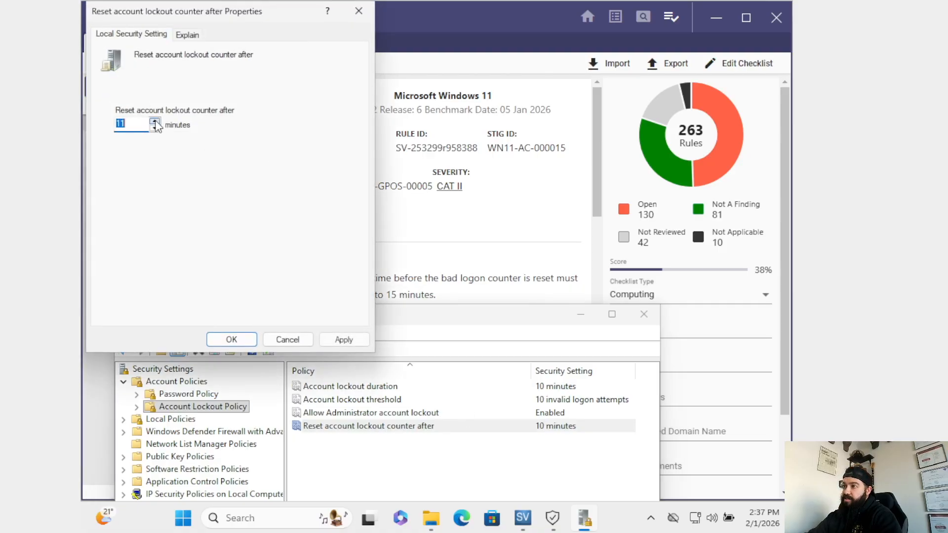
click(154, 121)
click(154, 121)
click(351, 340)
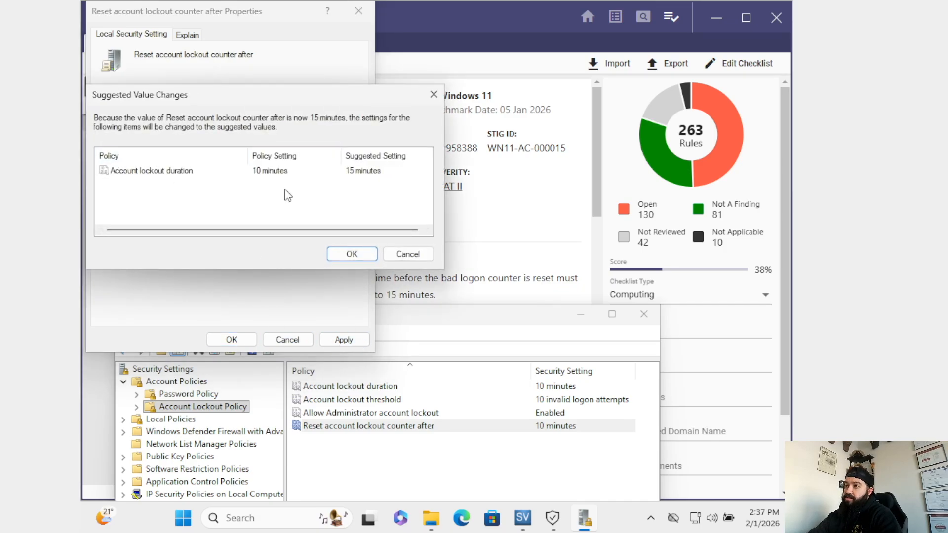
click(348, 255)
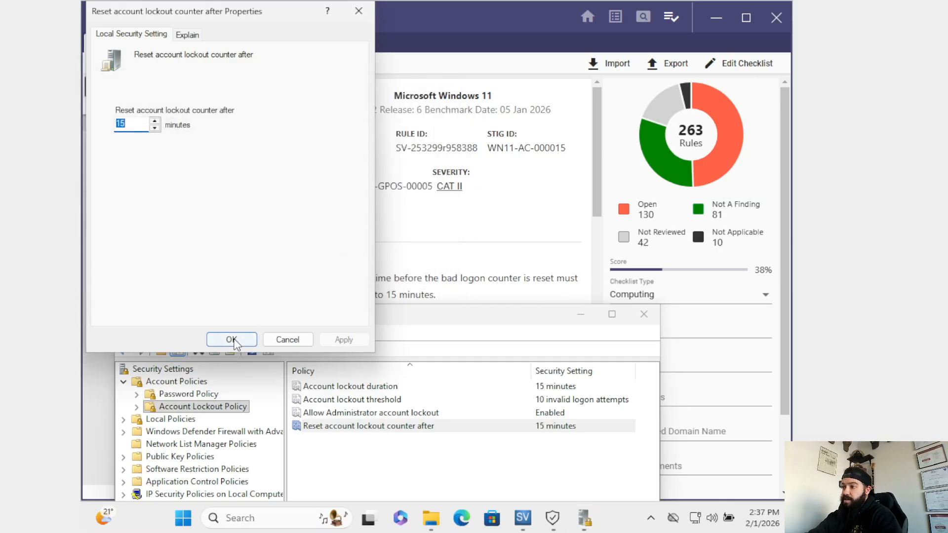
click(234, 339)
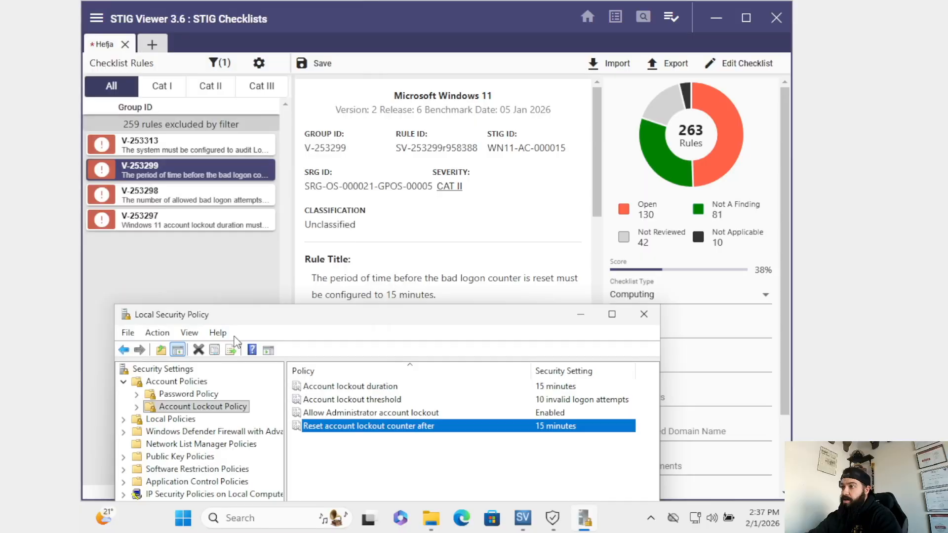
Step: Read the requirements of checklist rules V-253297 on lockout duration and V-253298 on allowed bad logon attempts
click(160, 220)
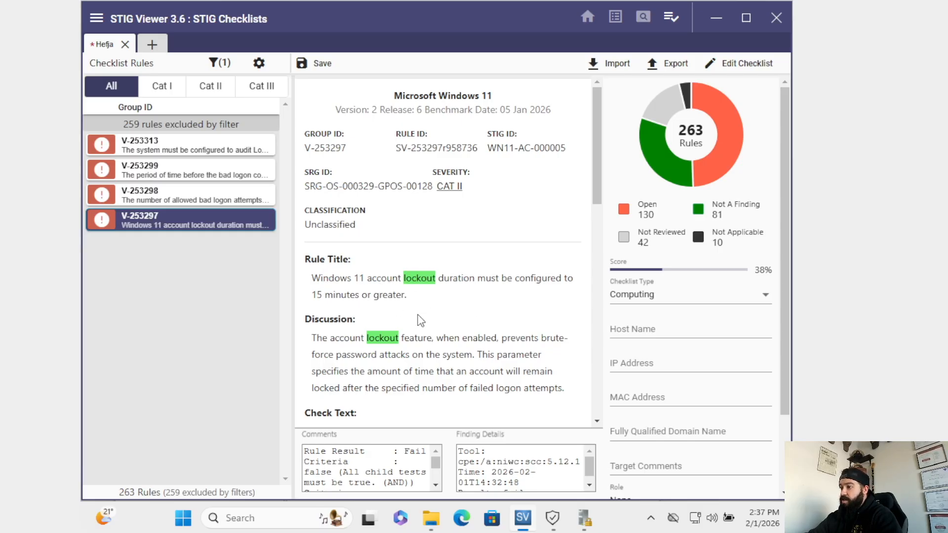
click(205, 204)
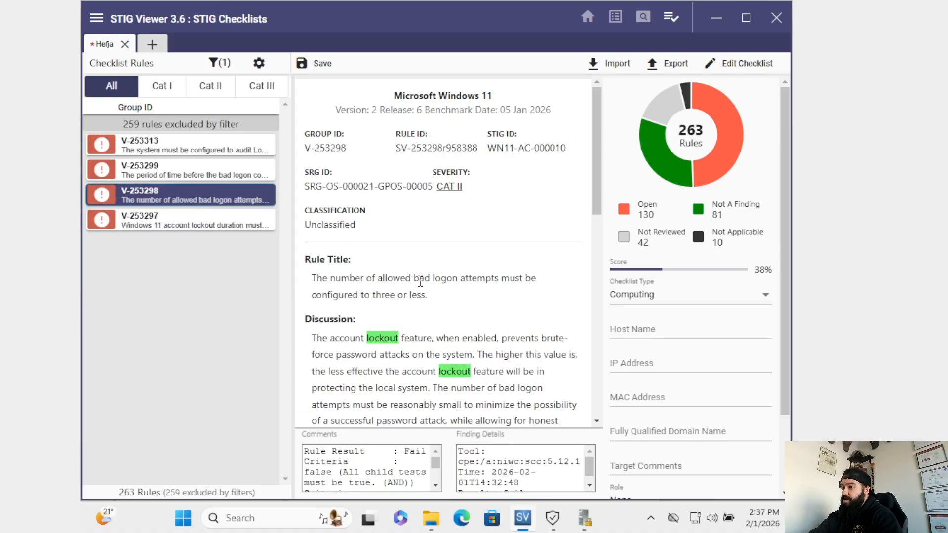
Step: Return to Local Security Policy, set the account lockout threshold to 3 invalid logon attempts, and close the console
click(584, 523)
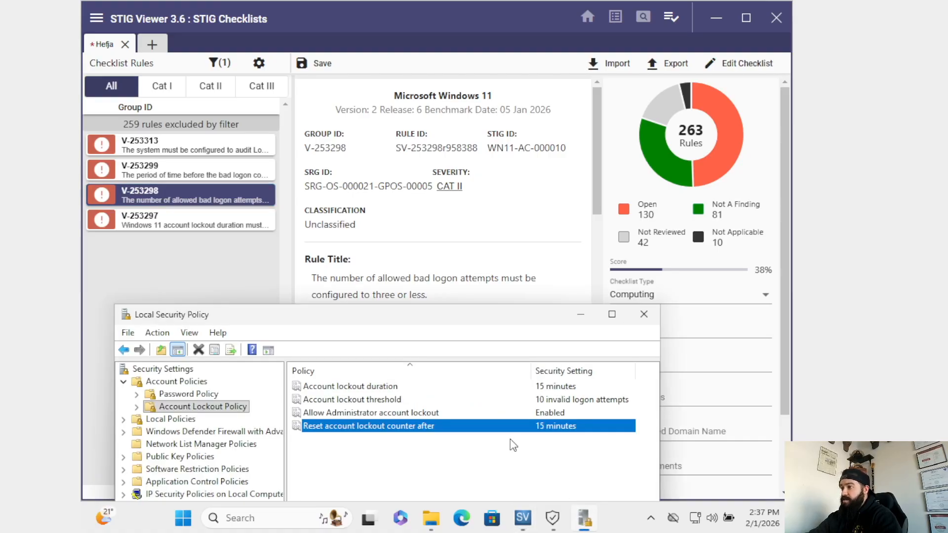
drag(467, 316, 430, 95)
click(340, 181)
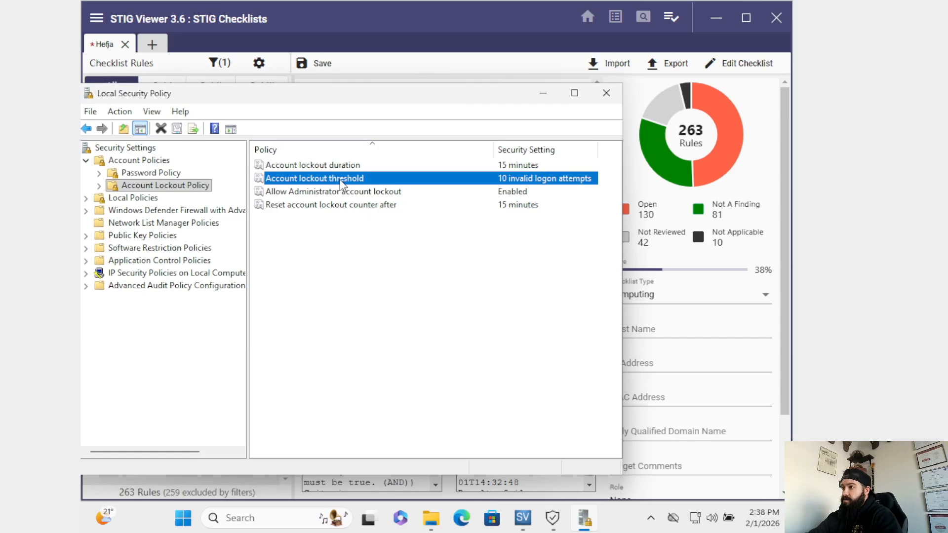
double_click(379, 178)
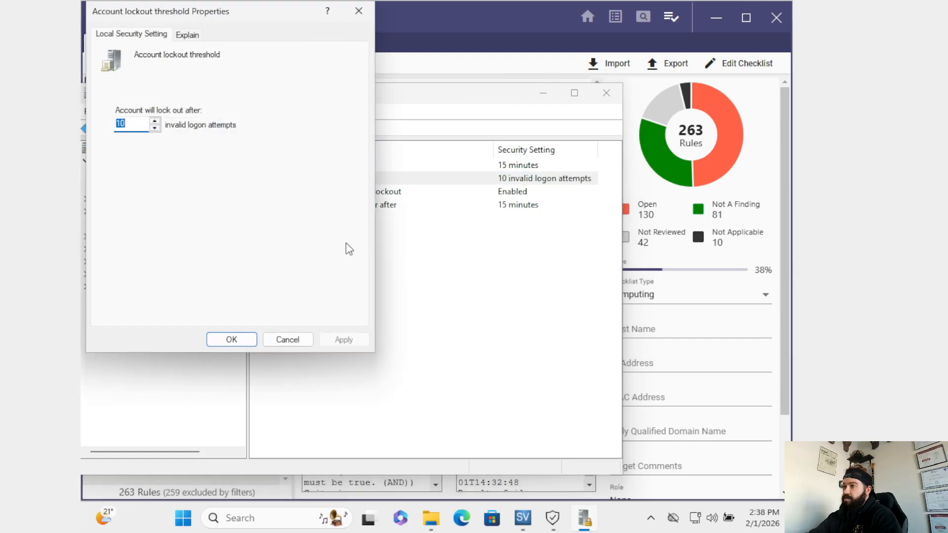
text(3)
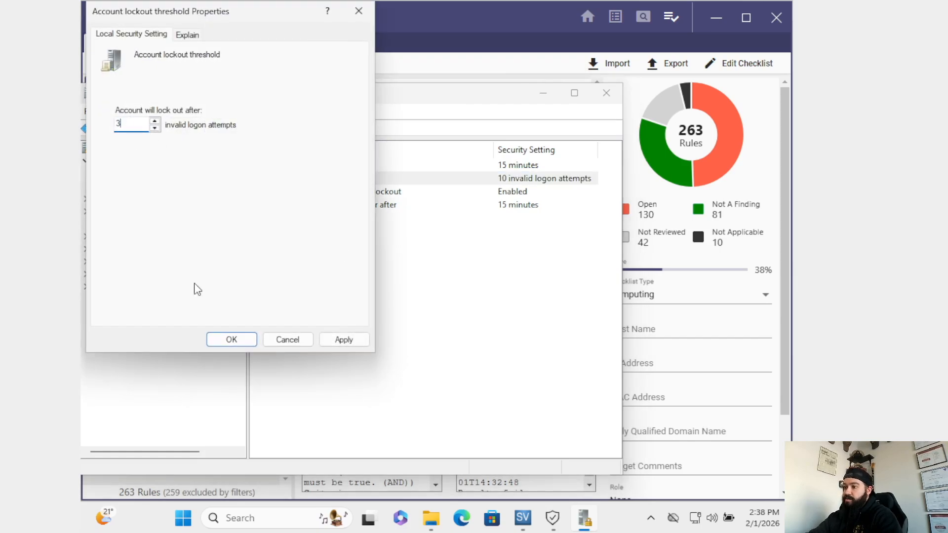
click(219, 339)
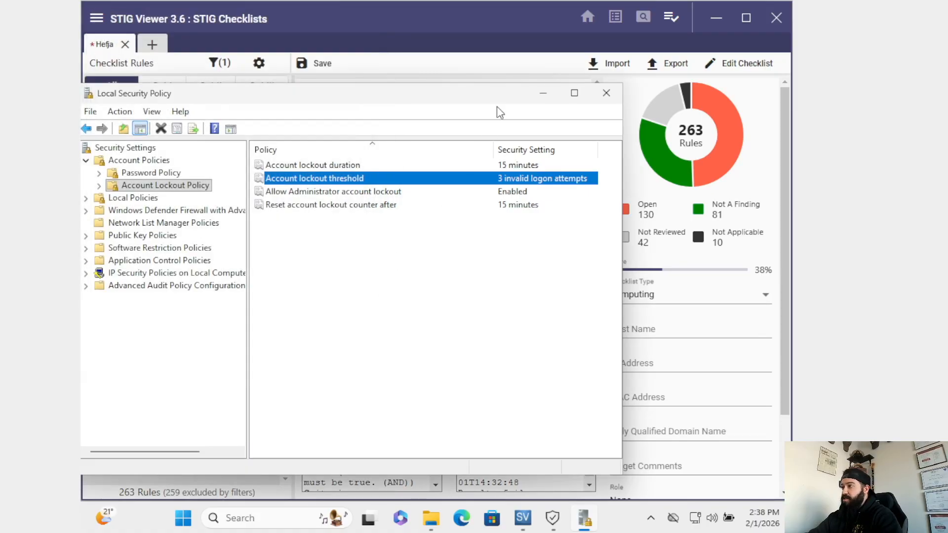
click(607, 94)
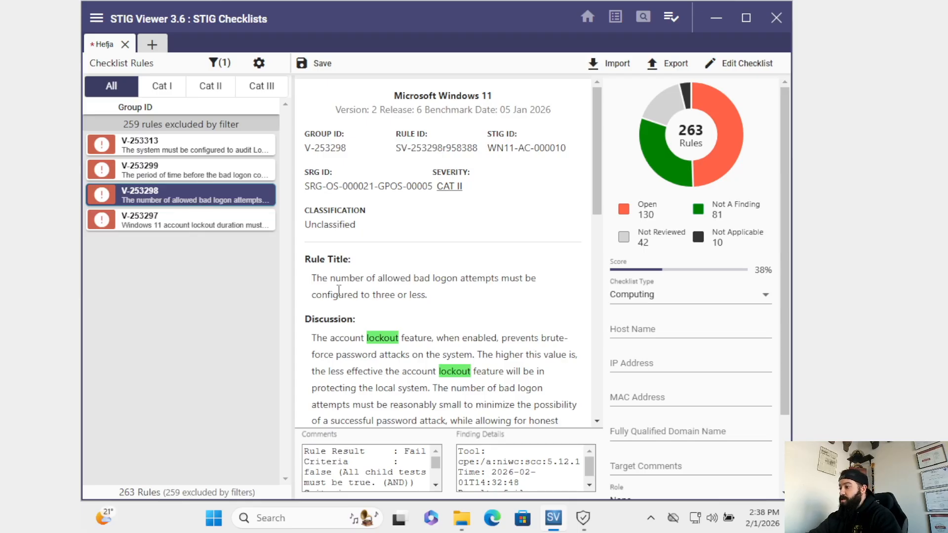
Step: Switch to SCAP Compliance Checker and run a local scan with only the Microsoft_Windows_11_STIG content, continuing despite unanswered manual questions
mouse_move(584, 520)
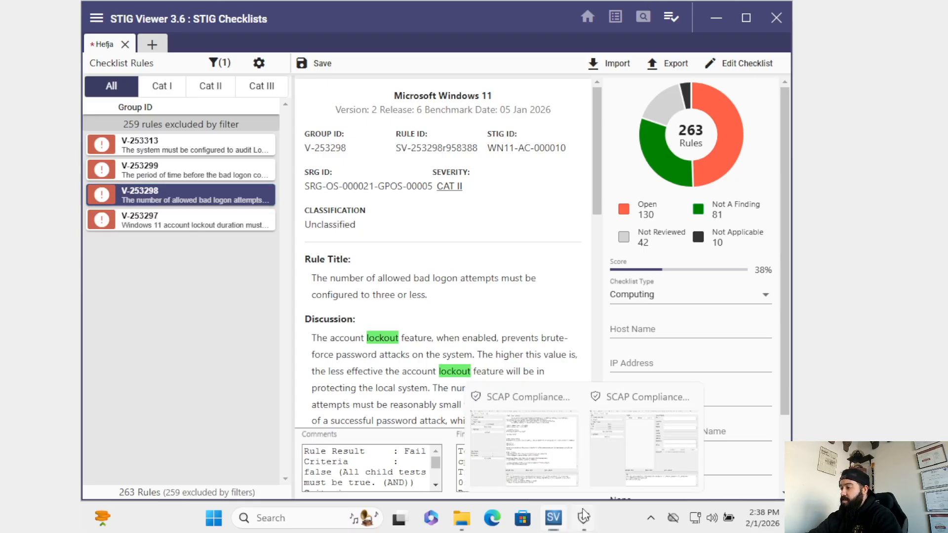
click(688, 399)
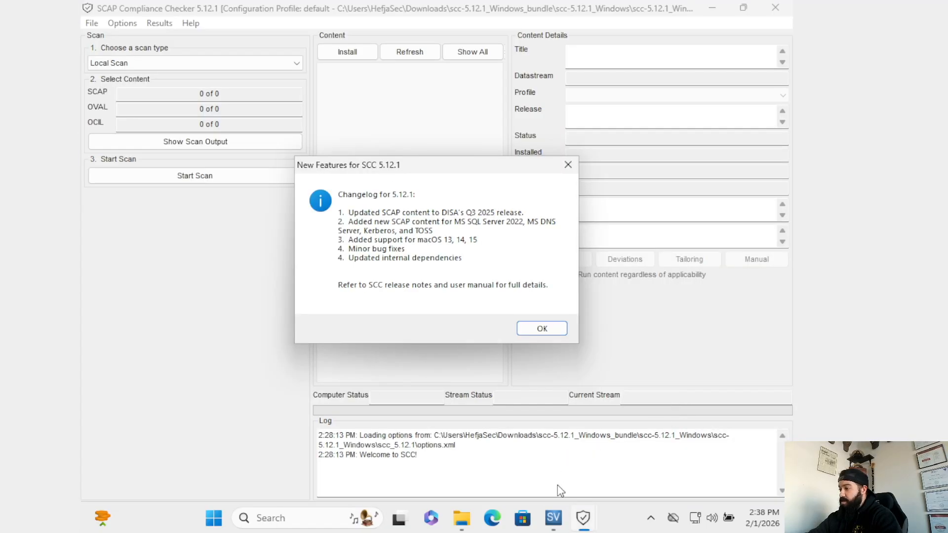
click(545, 326)
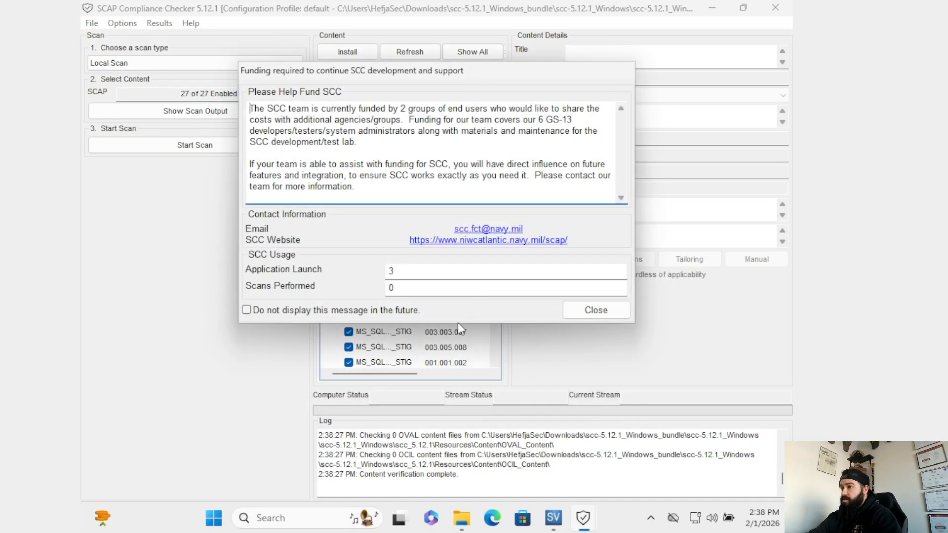
click(591, 312)
click(426, 241)
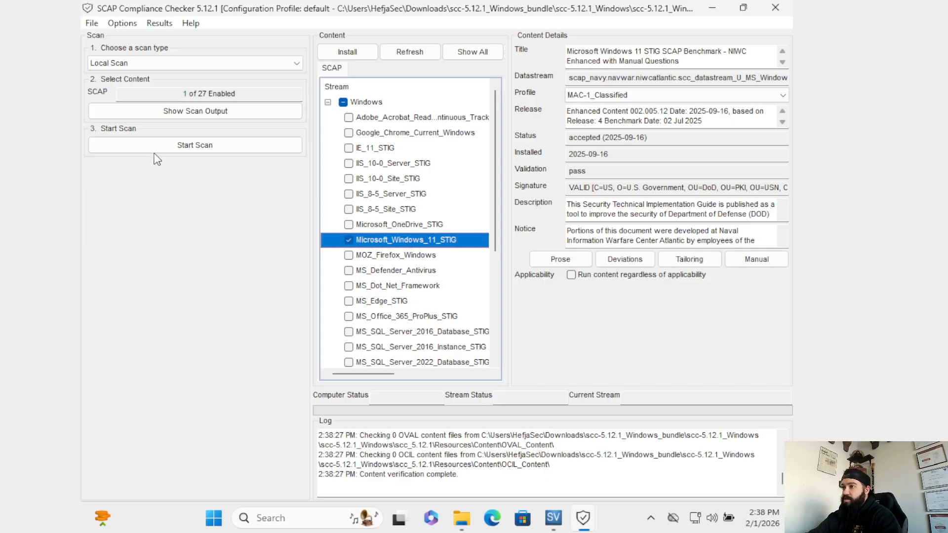
click(166, 149)
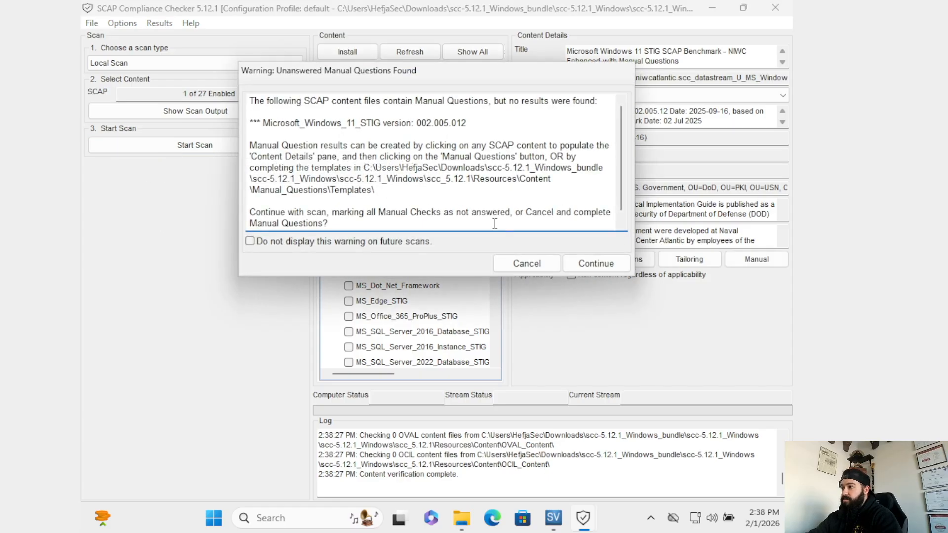
click(582, 263)
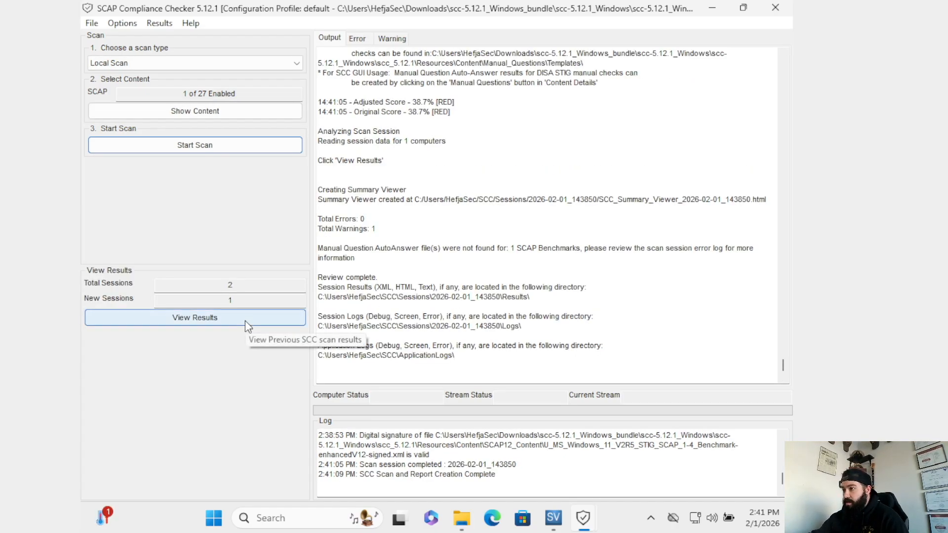
Step: View the scan results and show the new session's XCCDF Results XML file in its folder
click(245, 319)
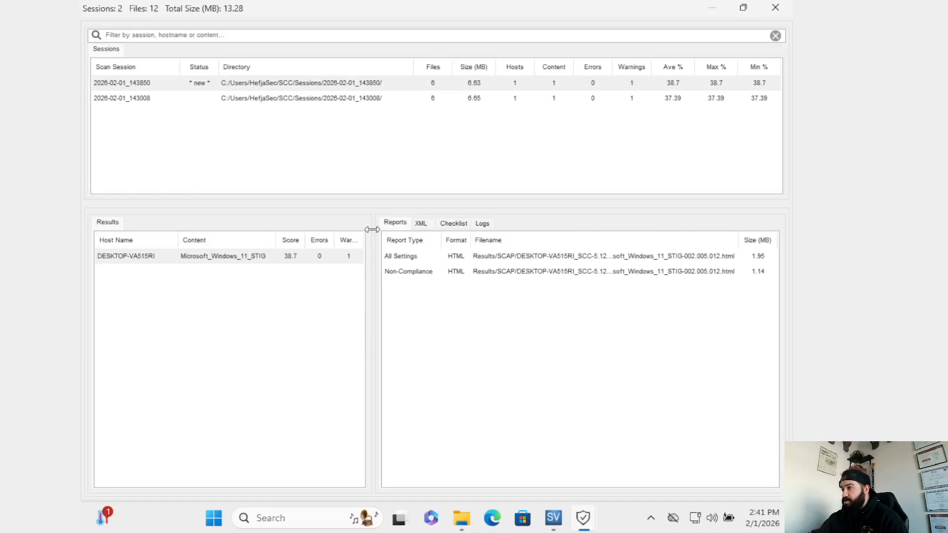
click(421, 225)
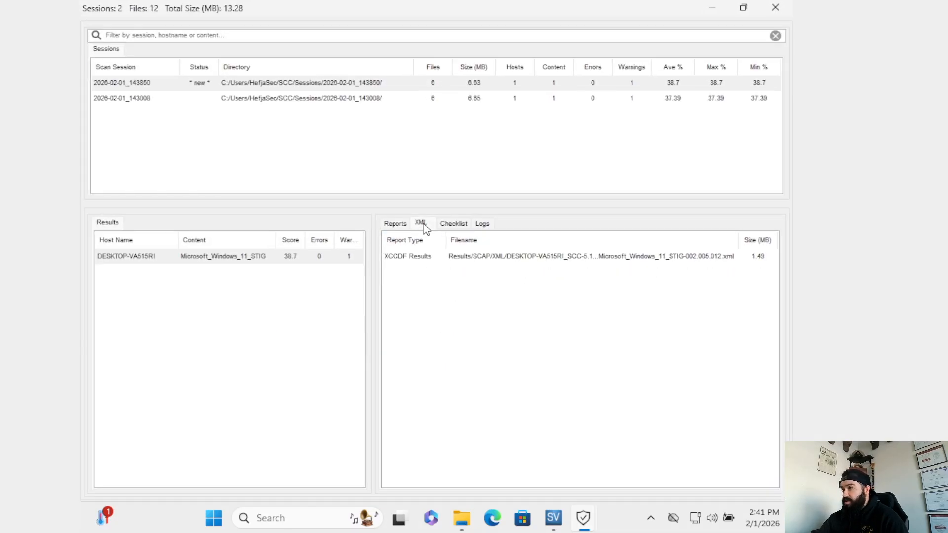
click(517, 257)
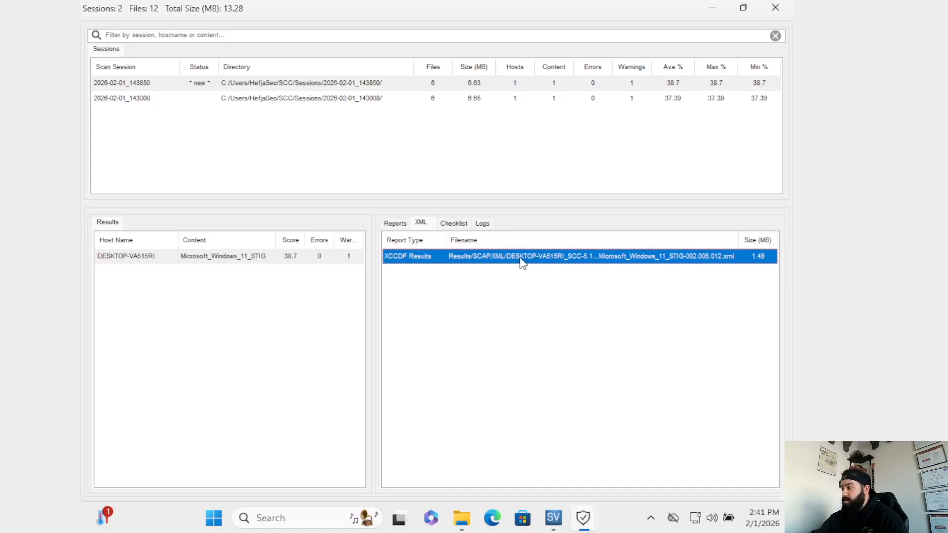
right_click(523, 264)
click(568, 303)
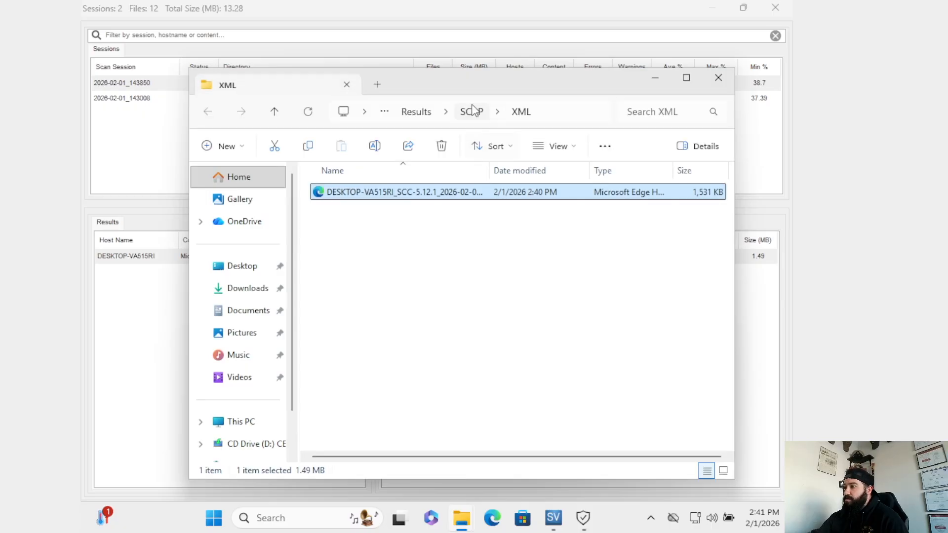
Step: Copy the full path of the XML results folder for session 2026-02-01_143850
click(552, 115)
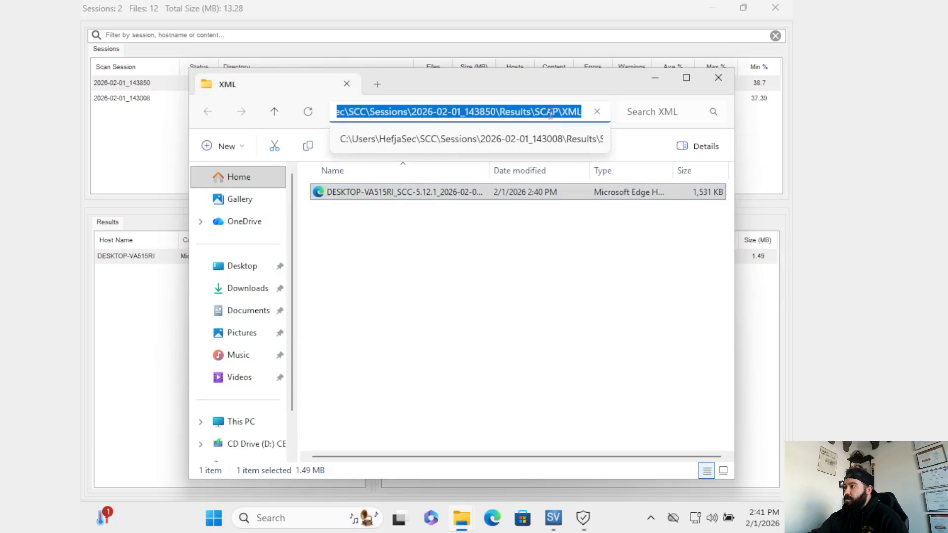
right_click(552, 115)
click(583, 151)
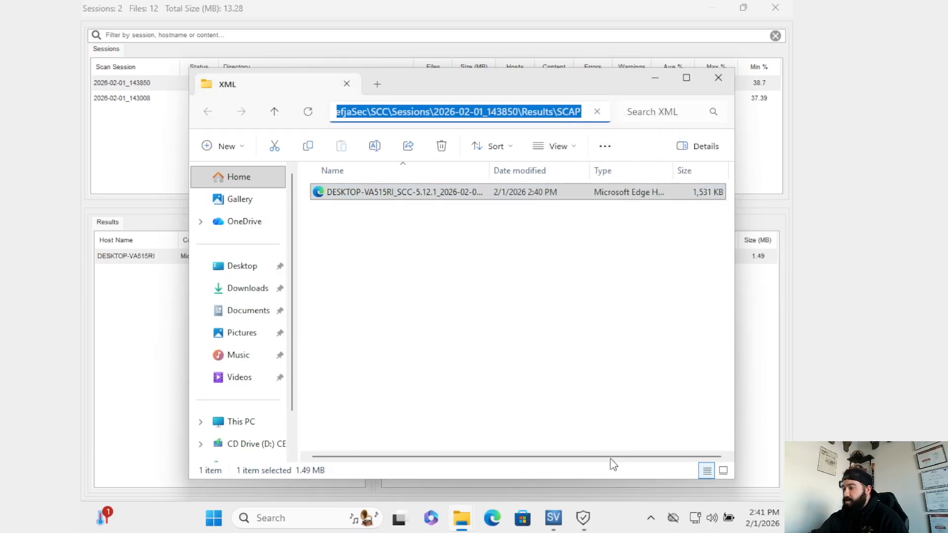
Step: Switch to STIG Viewer and import the XCCDF results from the copied 2026-02-01_143850 folder into the checklist without loosely matched results
mouse_move(585, 516)
mouse_move(556, 518)
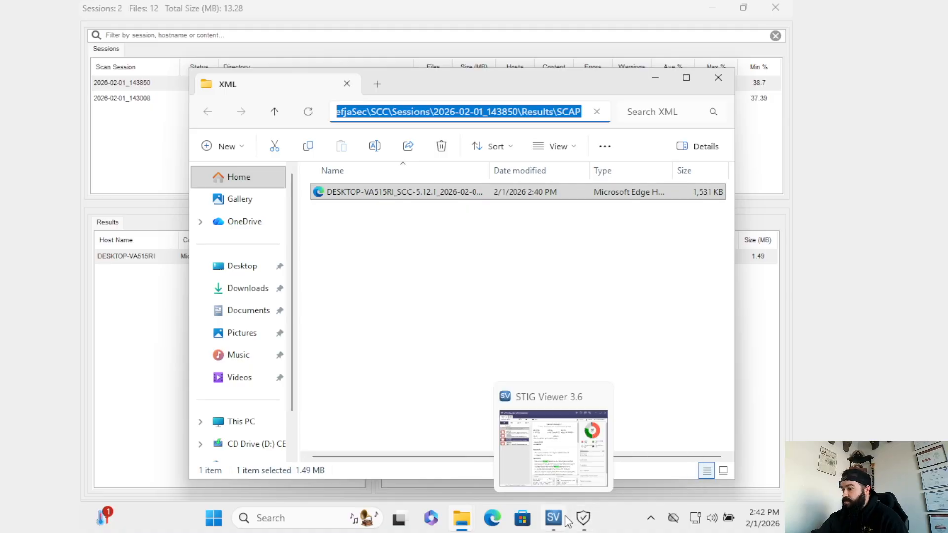
click(559, 463)
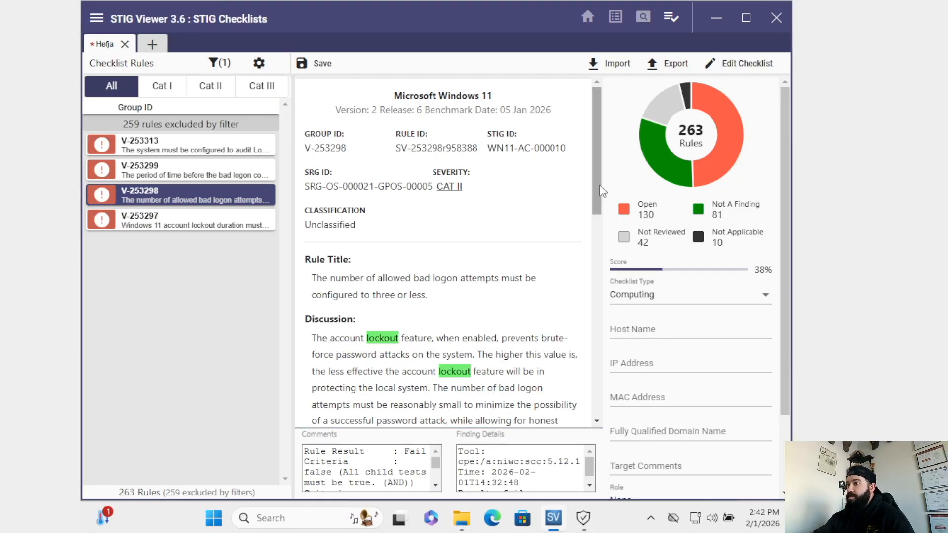
click(611, 63)
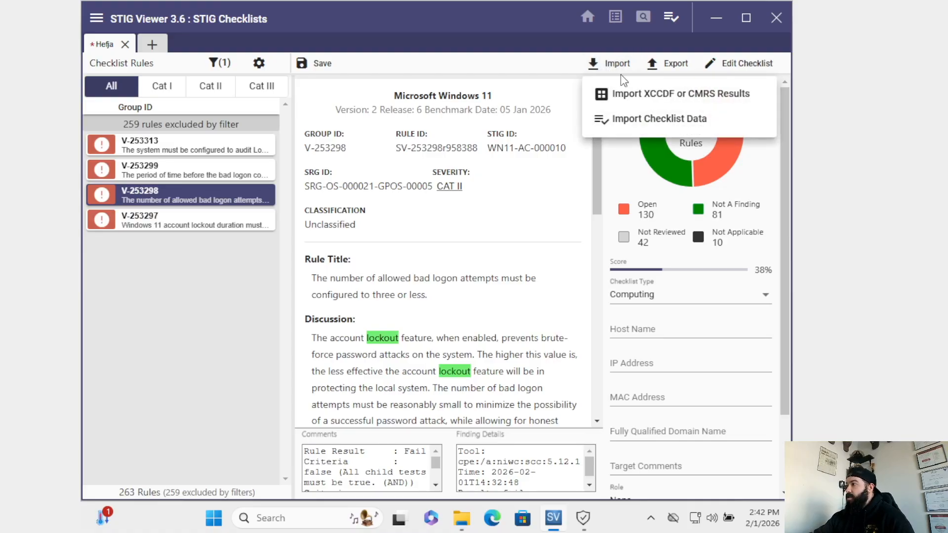
click(630, 95)
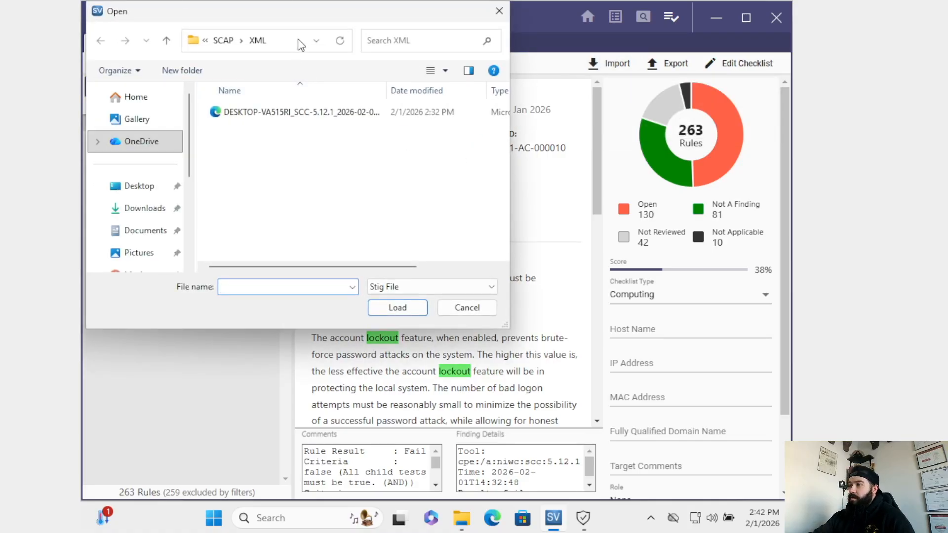
click(284, 47)
right_click(286, 45)
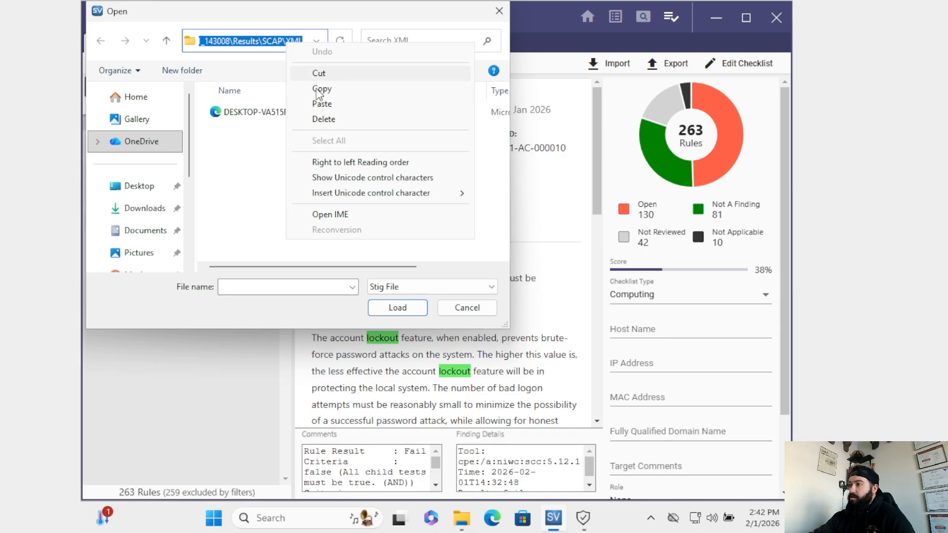
click(322, 104)
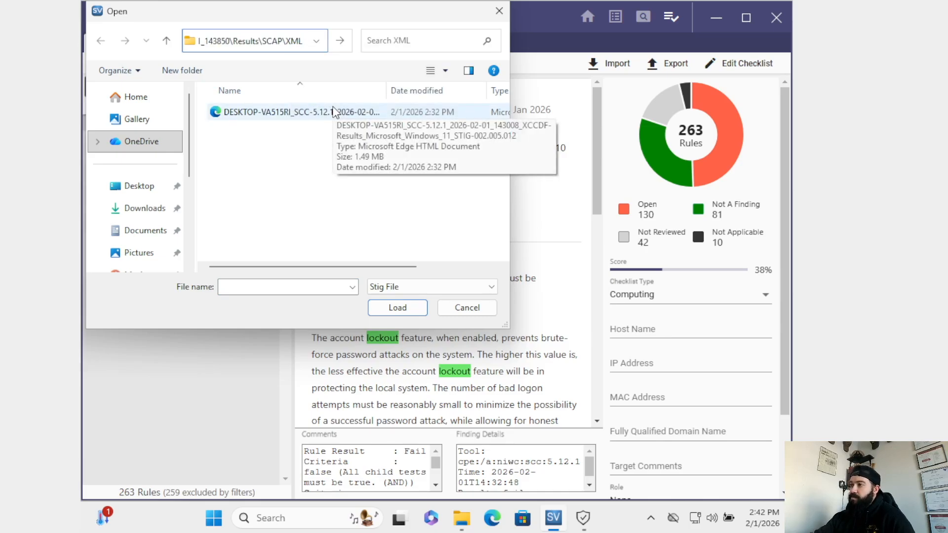
click(334, 113)
click(397, 312)
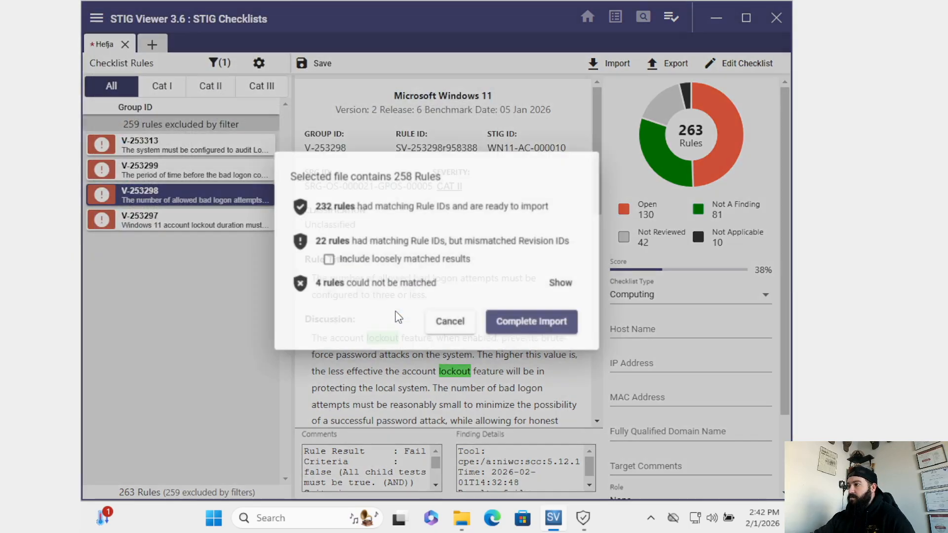
click(567, 326)
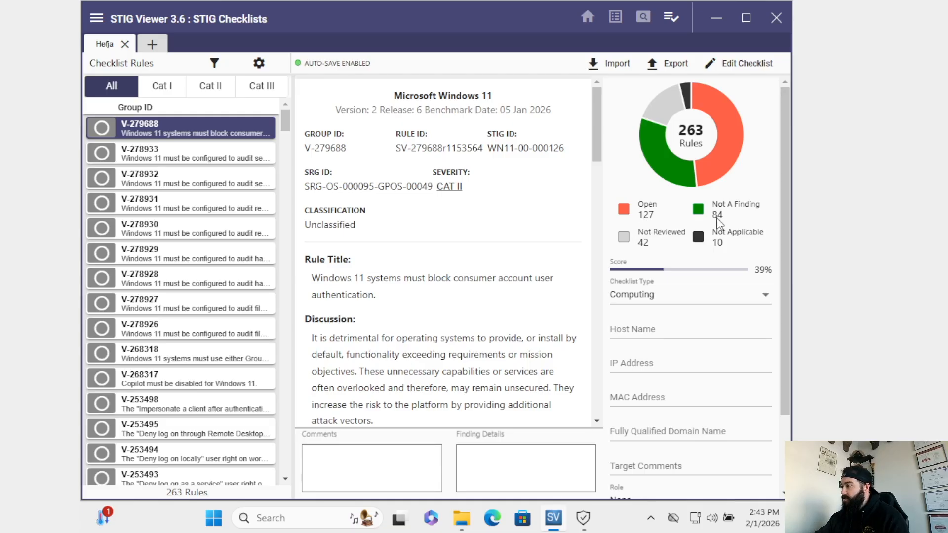
Step: Filter the checklist rules to content containing "lockout" and review the status of rules V-253299, V-253298 and V-253297
click(214, 63)
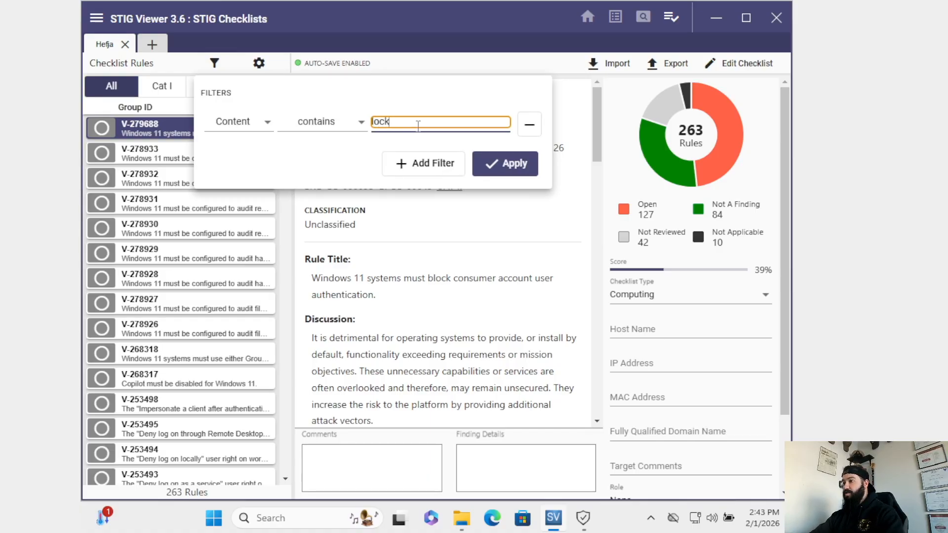
text(lockout)
key(Return)
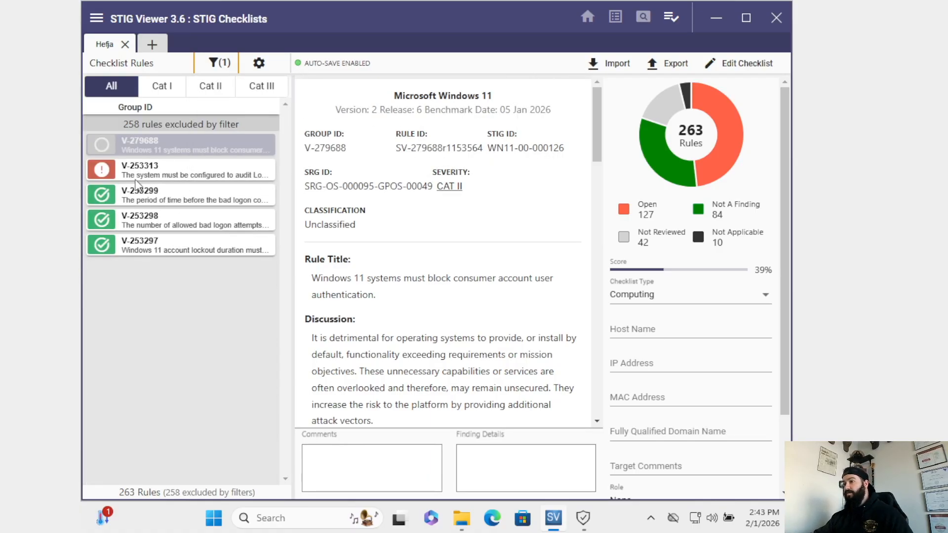
click(131, 197)
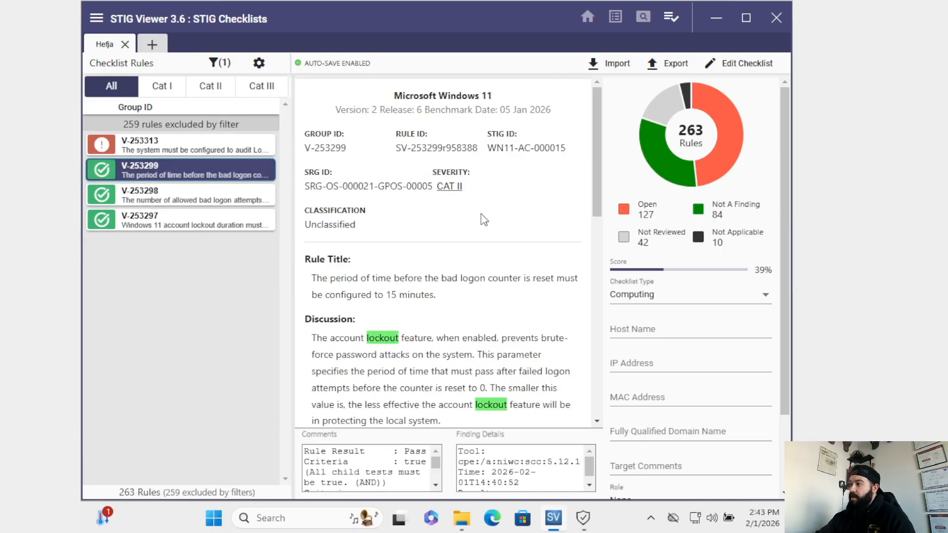
click(196, 198)
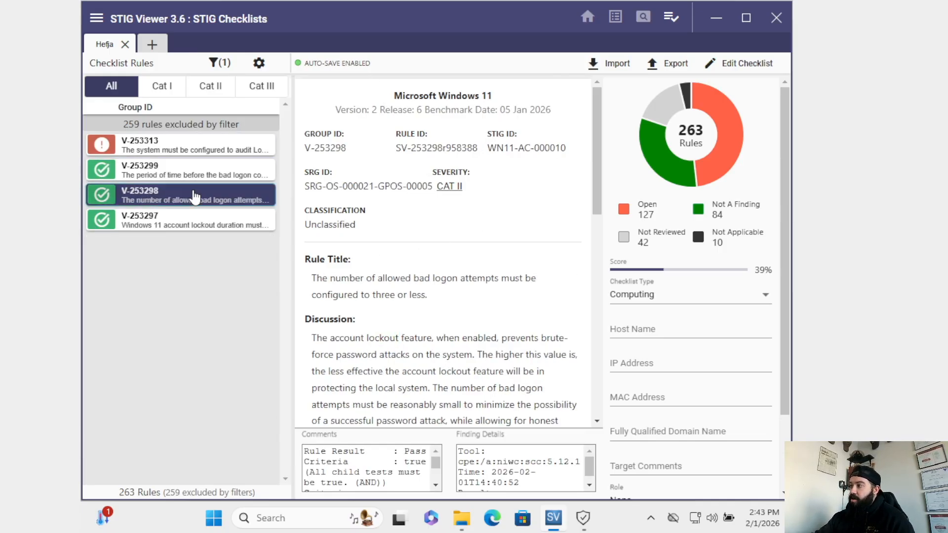
click(202, 220)
click(200, 171)
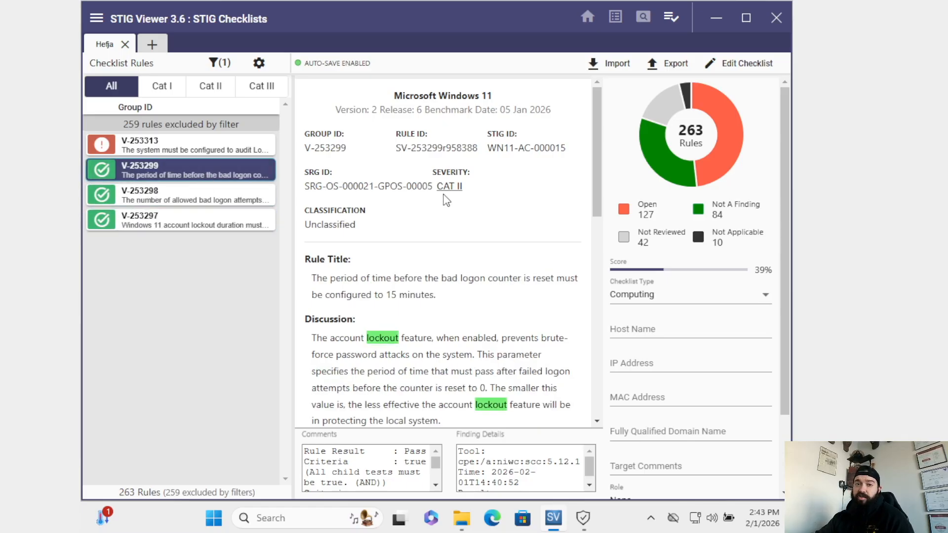